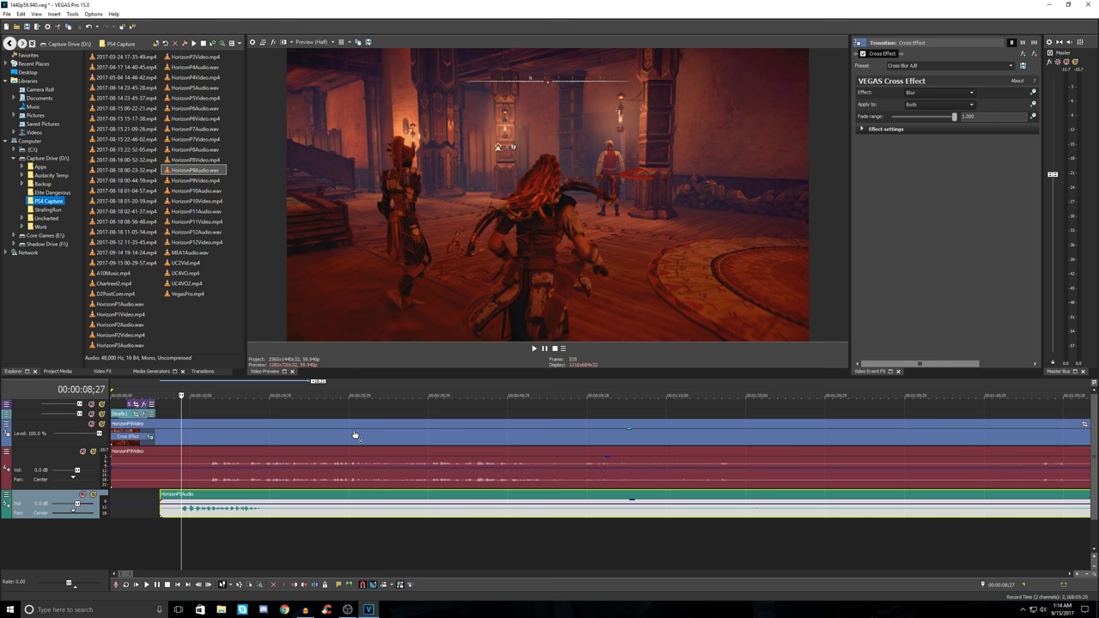
Step: Shift the HorizonP9Audio event earlier on the timeline until it starts at the very beginning of the project
left_click_drag(206, 512, 178, 512)
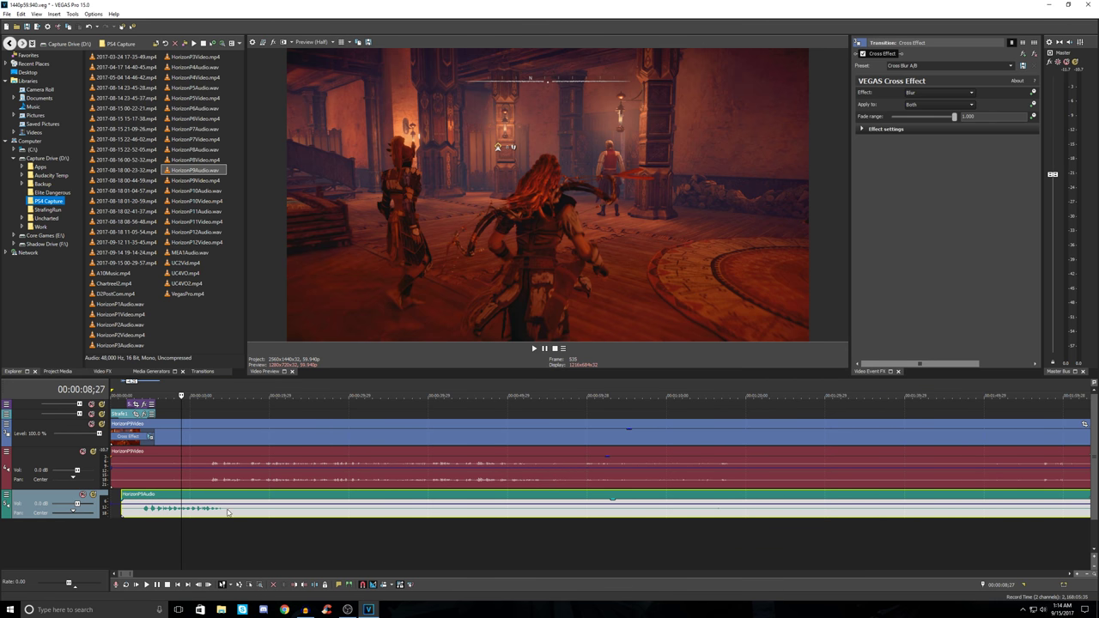
left_click(267, 515)
left_click(311, 442)
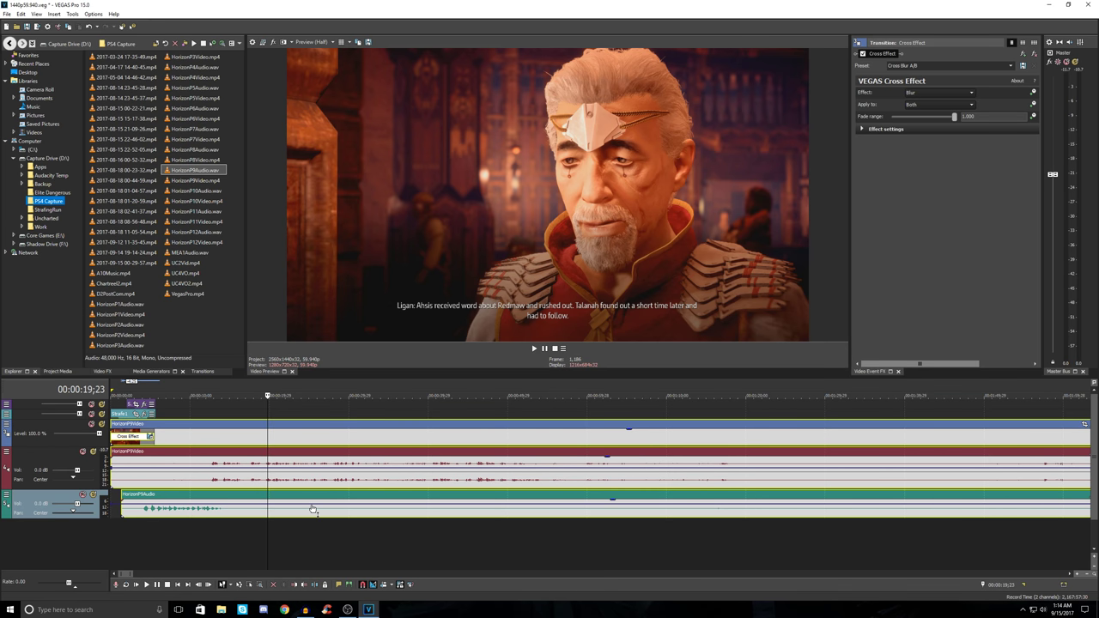
left_click_drag(326, 438, 372, 442)
left_click(371, 443)
left_click_drag(453, 447, 314, 449)
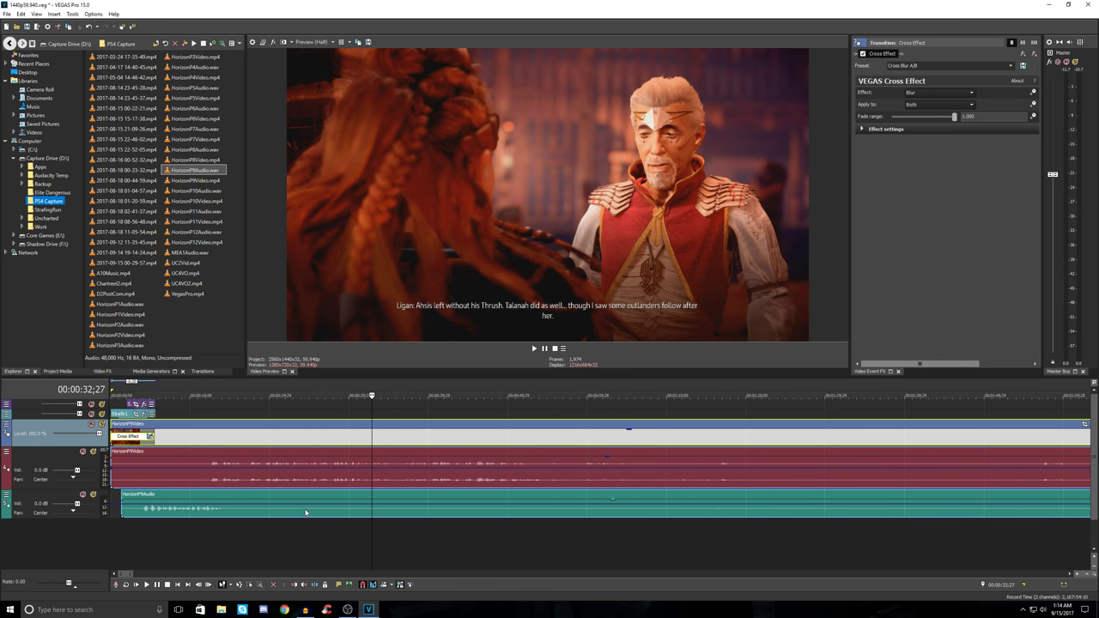
left_click(306, 513)
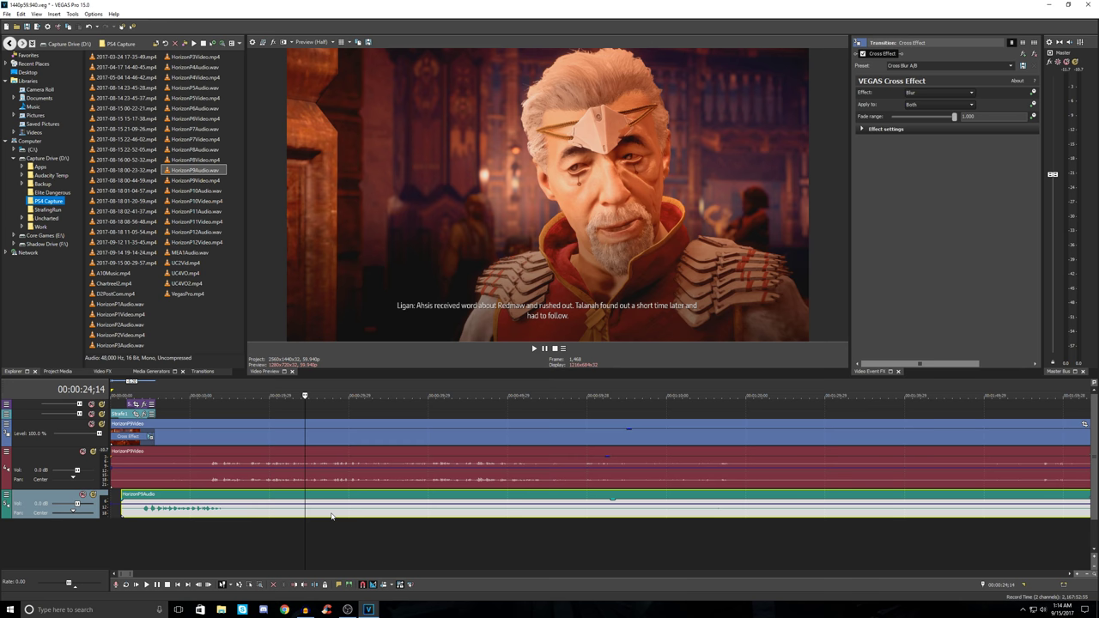
mouse_move(331, 515)
left_mouse_down()
mouse_move(446, 513)
mouse_move(317, 508)
left_mouse_up()
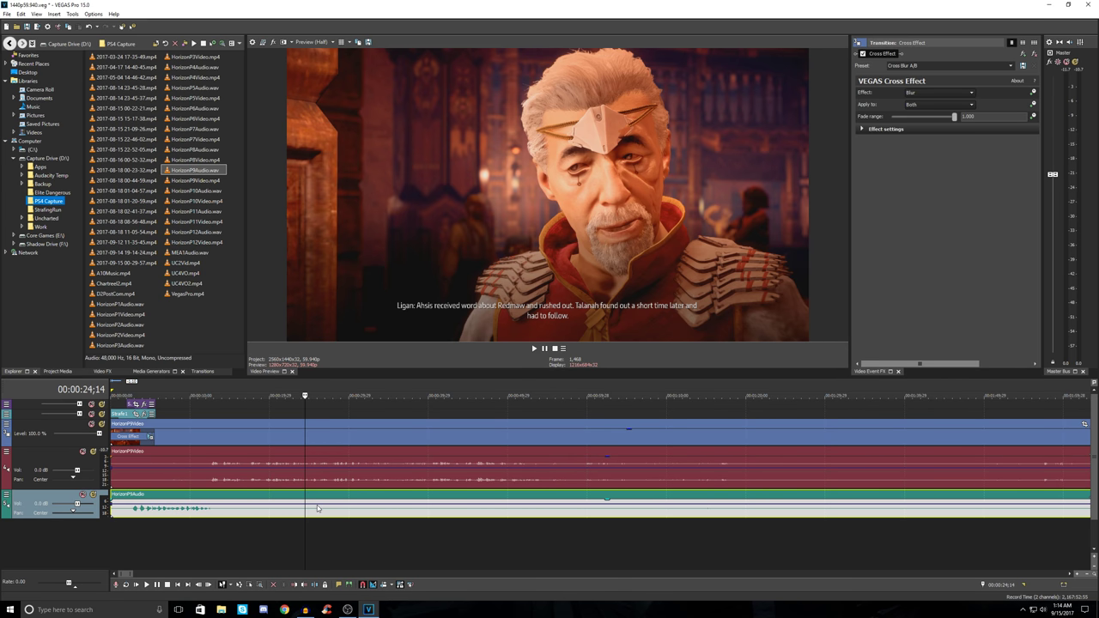
Step: Compare the HorizonP9Video and HorizonP9Audio waveforms near the start and across the full length of the timeline
left_click(398, 483)
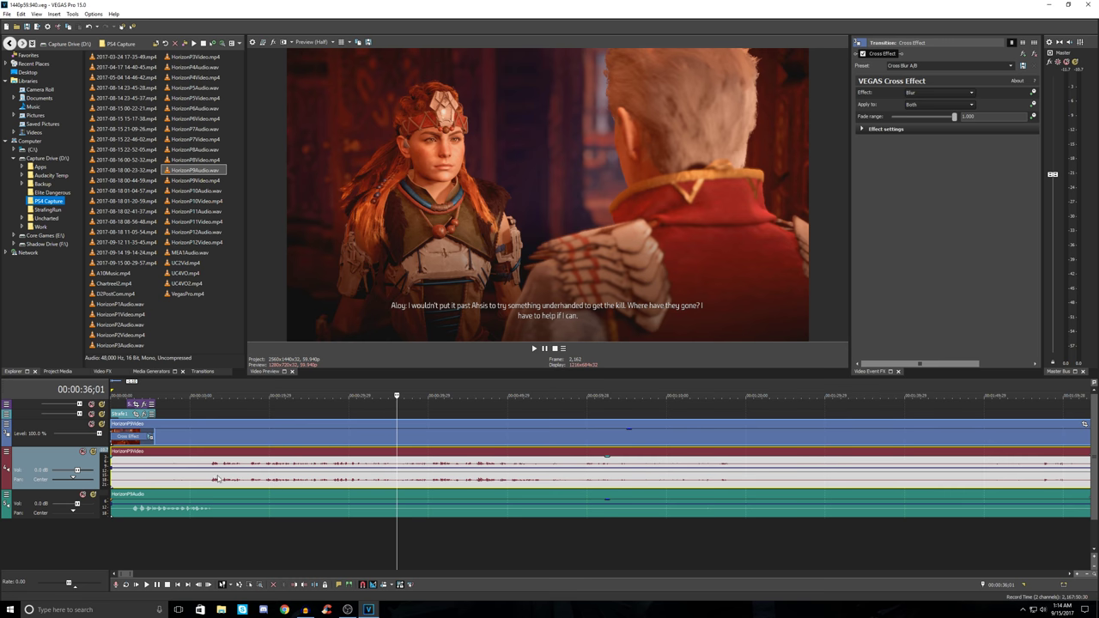
left_click(179, 481)
left_click(197, 498)
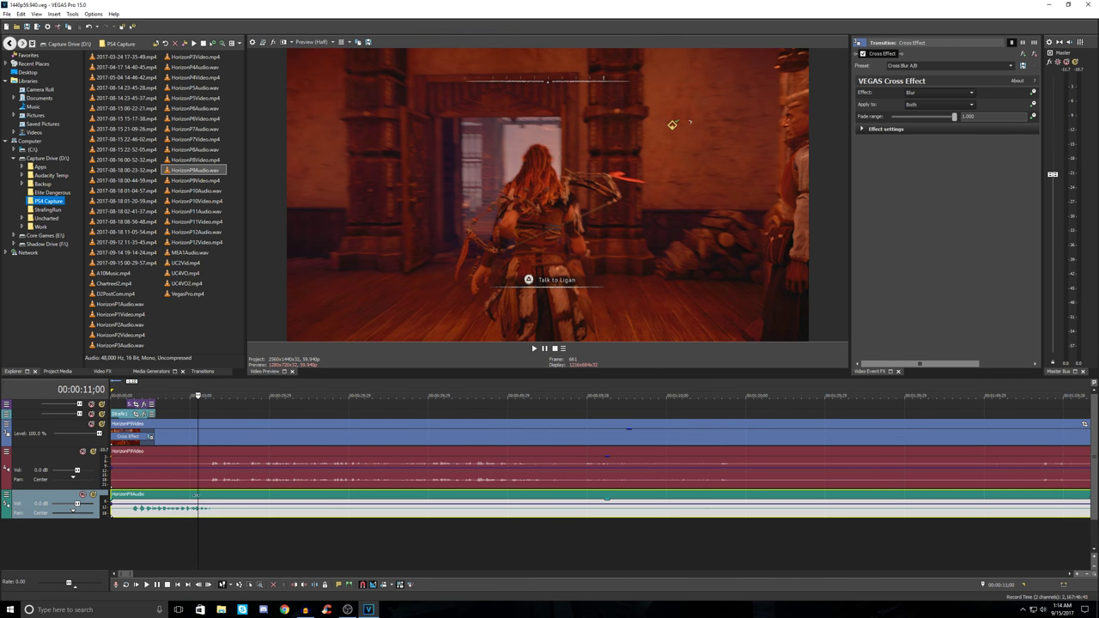
right_click(59, 497)
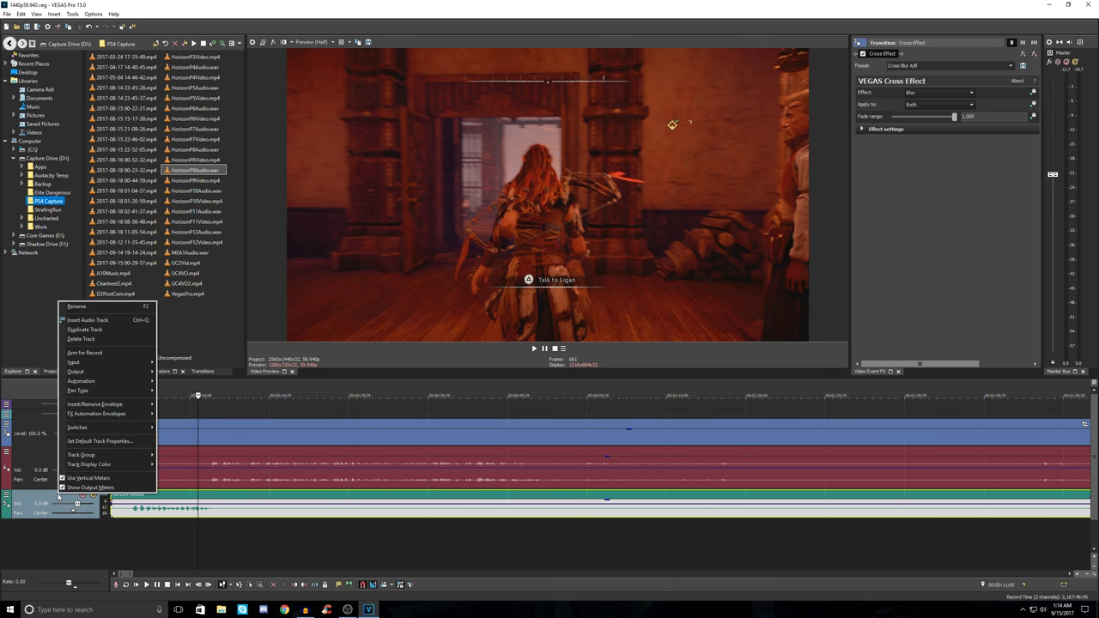
left_click(274, 494)
scroll(598, 510, "down", 5)
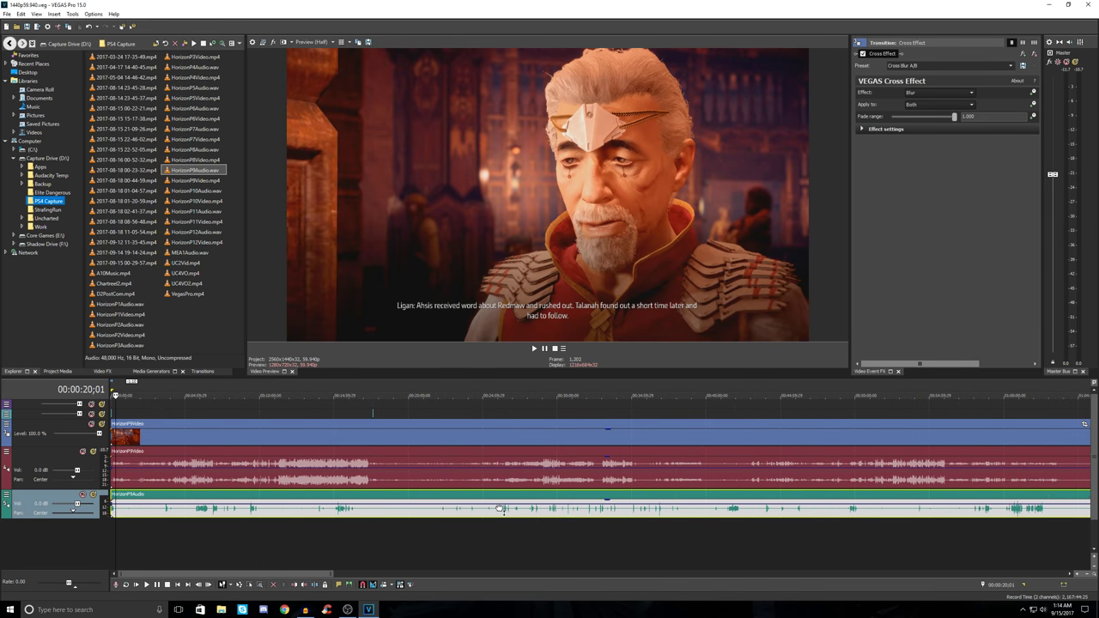
scroll(438, 513, "down", 1)
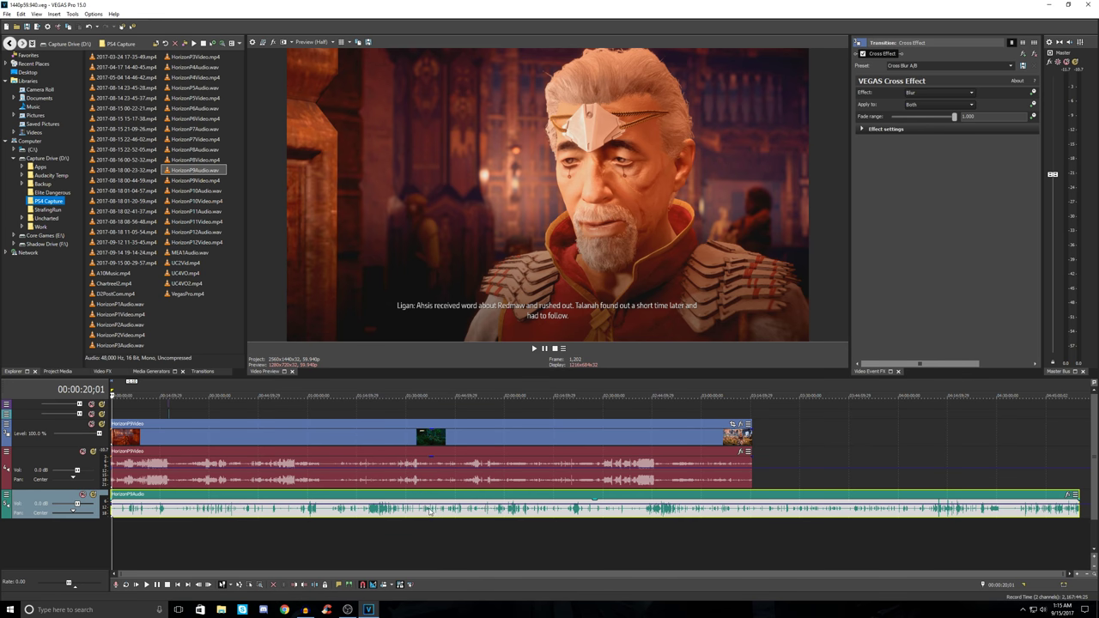
scroll(365, 513, "up", 3)
scroll(365, 513, "up", 5)
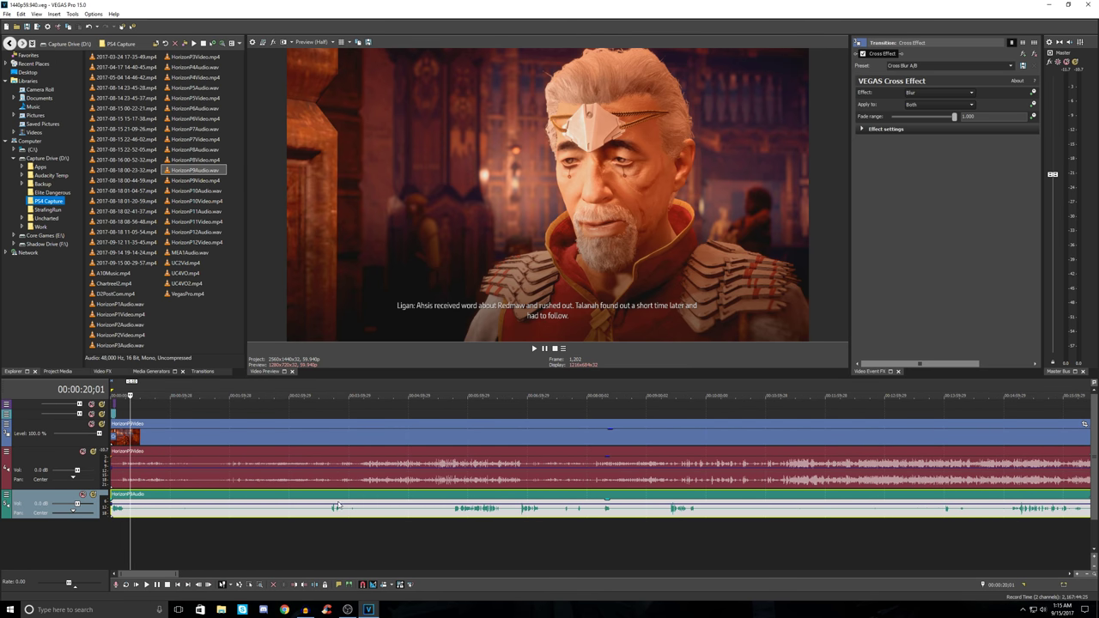
scroll(335, 450, "up", 4)
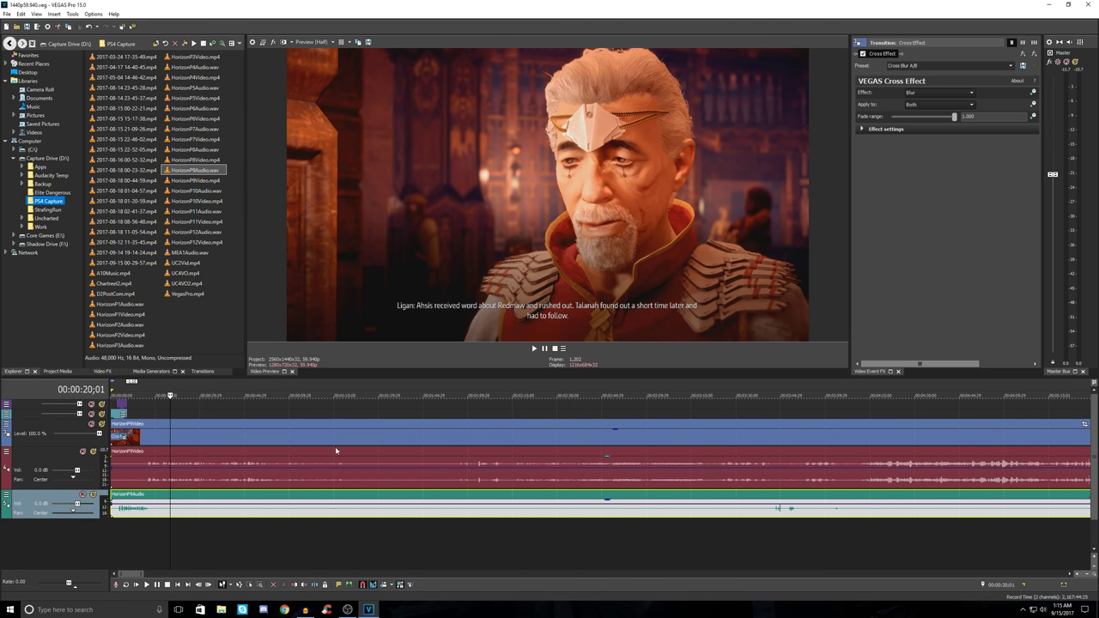
Step: Delete the audio track that holds the HorizonP9Audio commentary
left_click(310, 504)
right_click(50, 497)
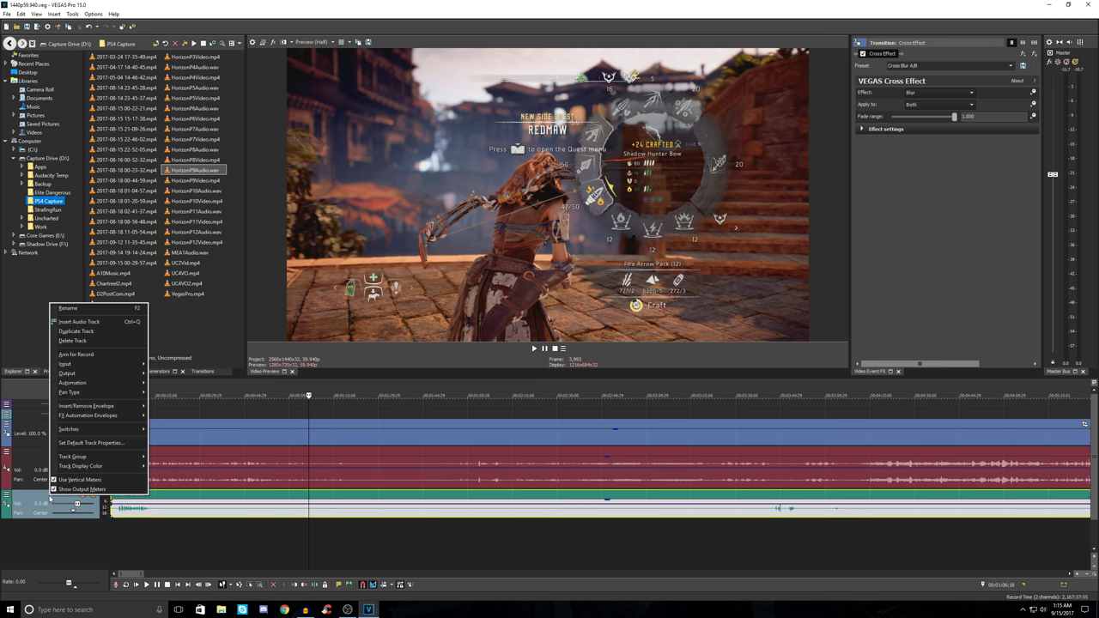
left_click(72, 340)
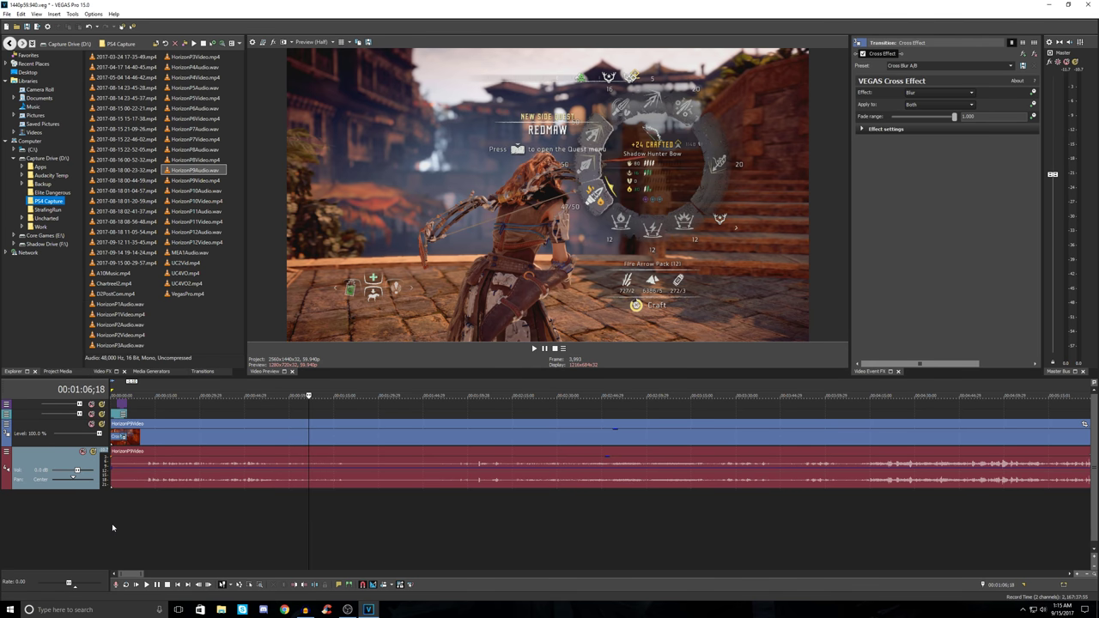
Step: Play the opening of the project from several points to check the intro titles and the game audio beneath them
scroll(141, 509, "up", 2)
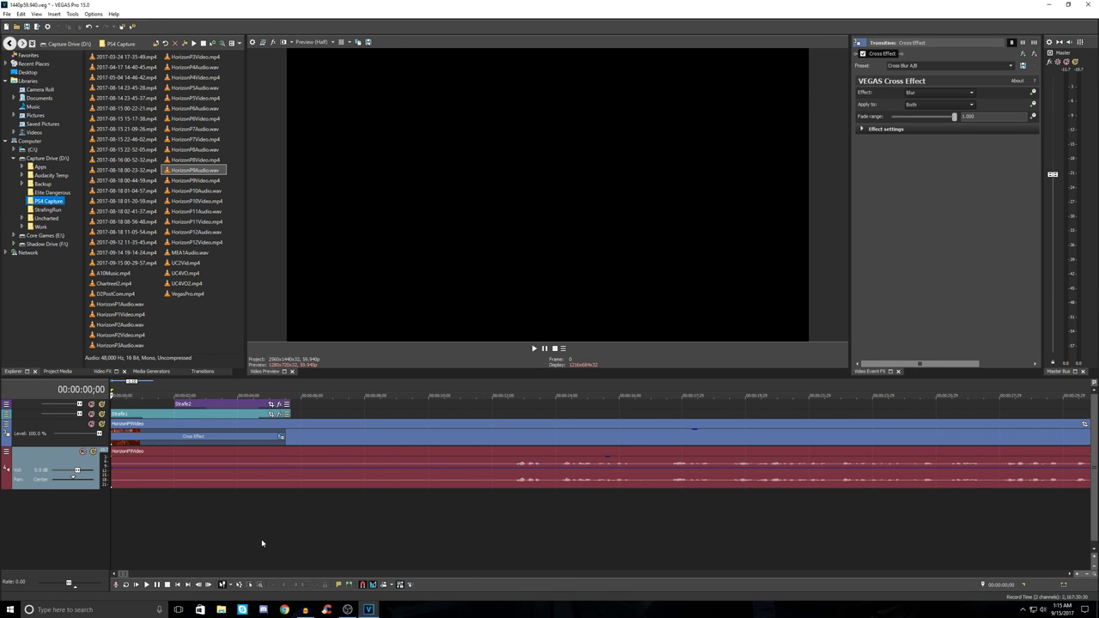
key("space")
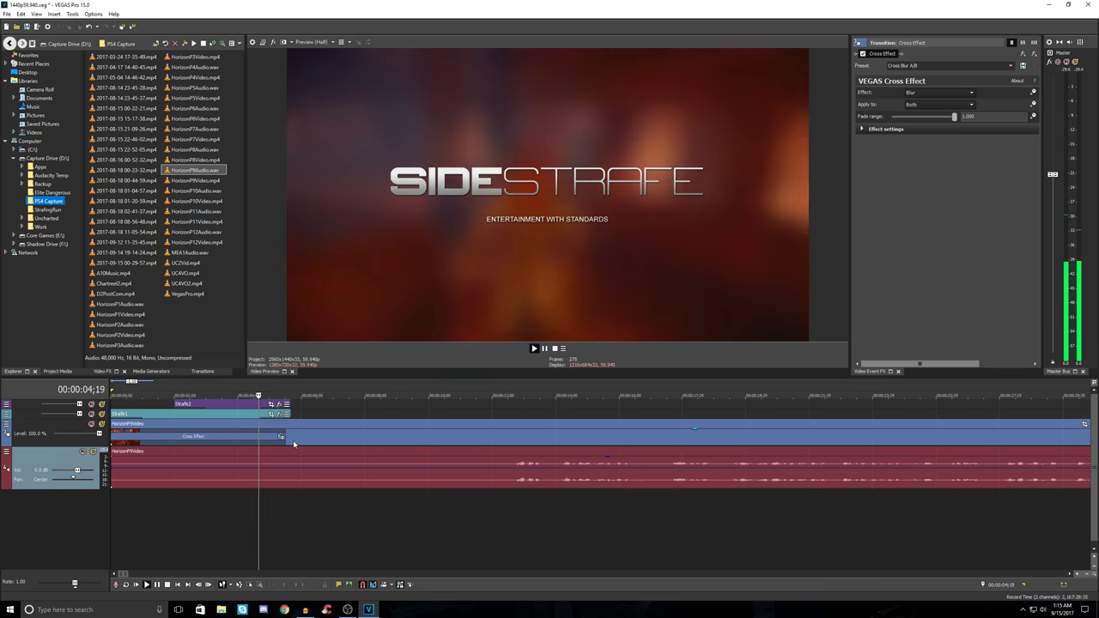
key("space")
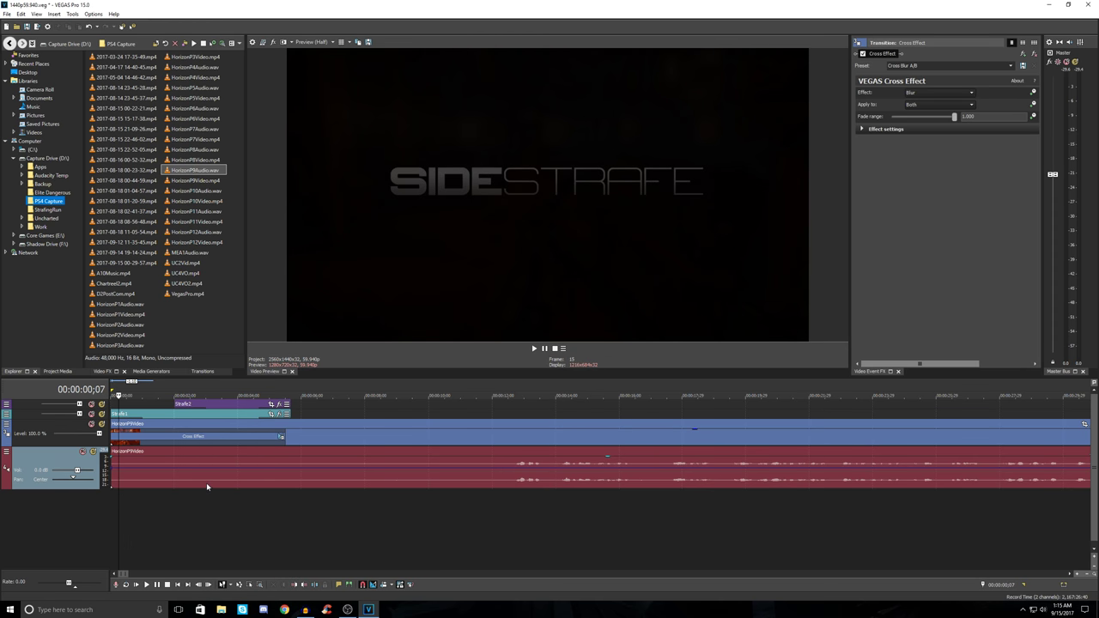
left_click(316, 439)
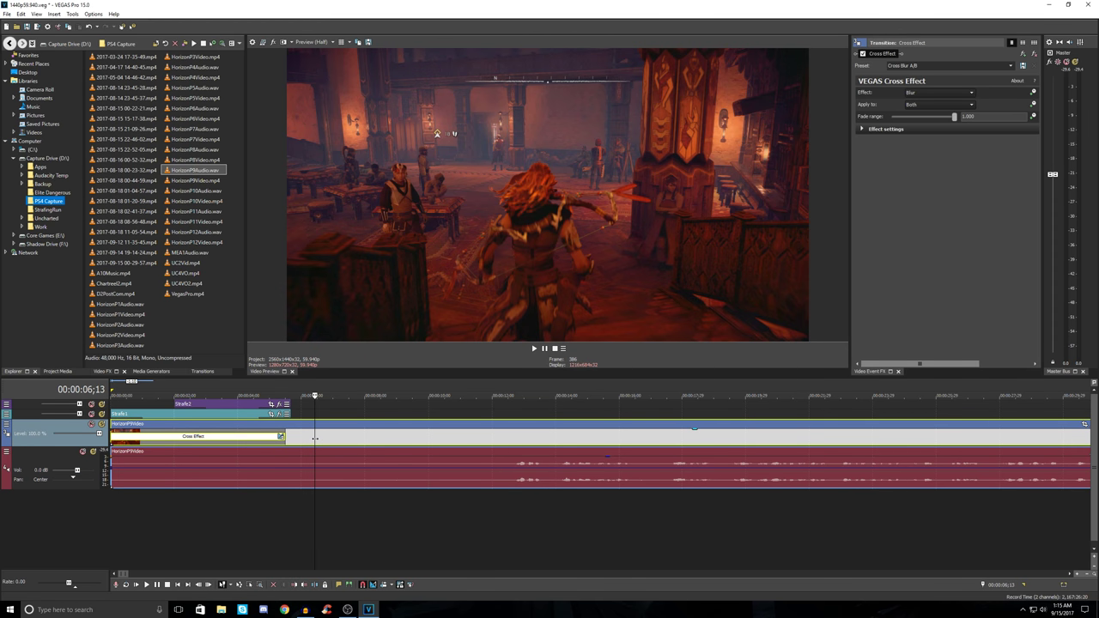
key("space")
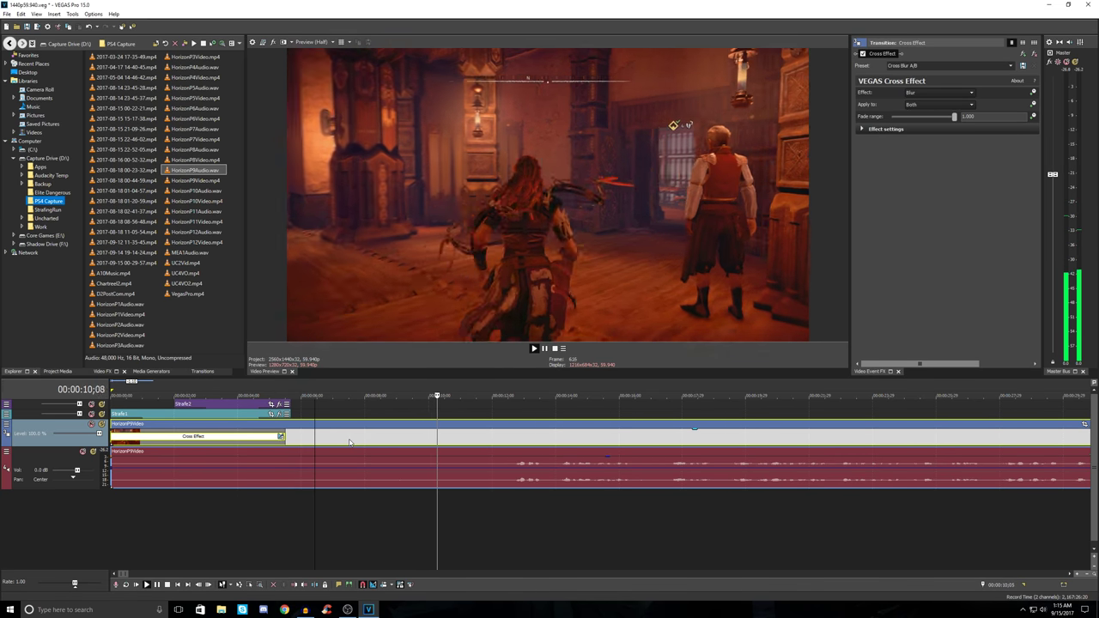
left_click(128, 464)
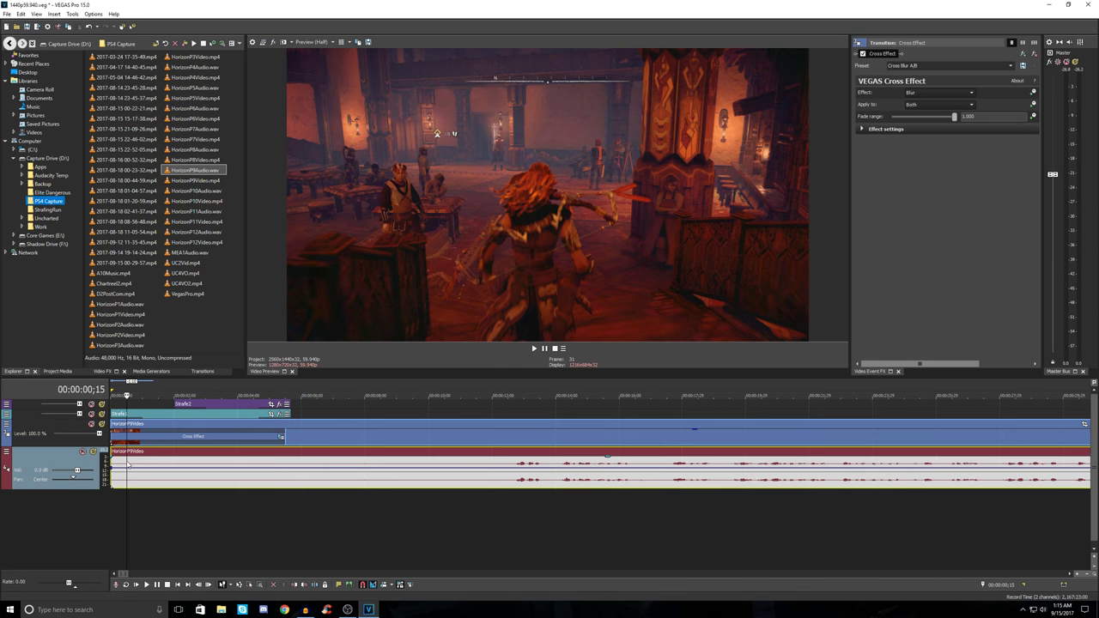
key("space")
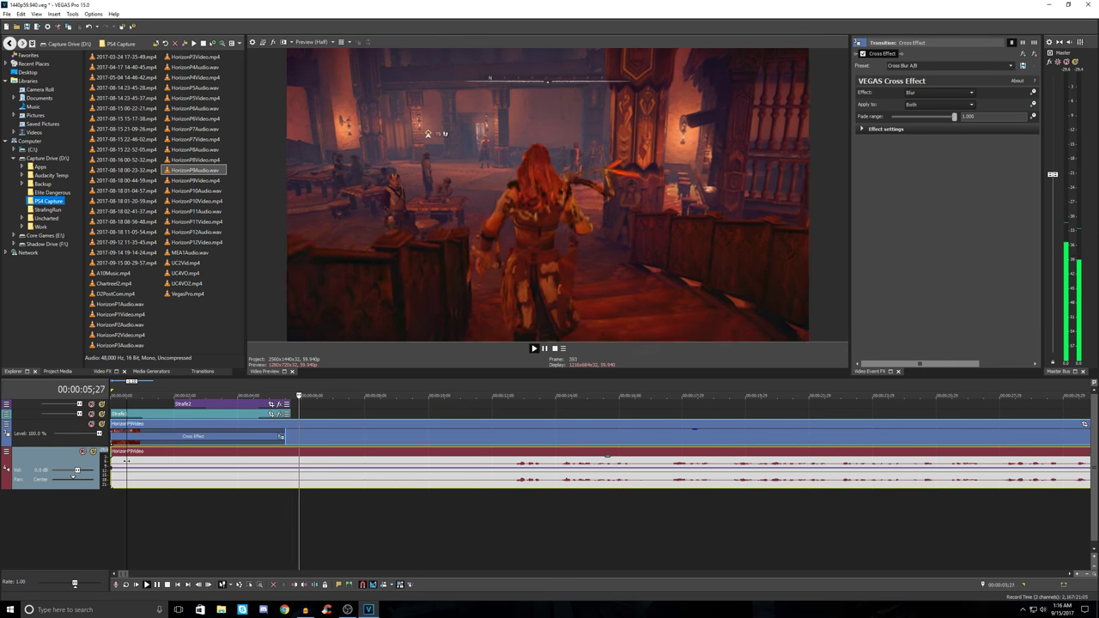
key("space")
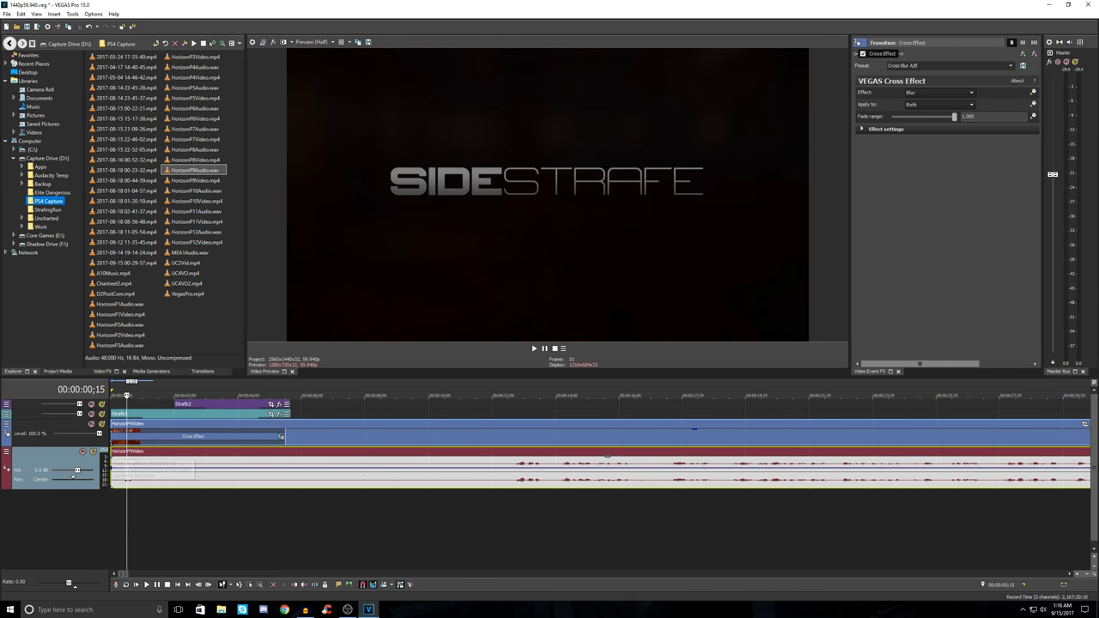
Step: Add a fade-in about 2 seconds long to the start of the HorizonP9Video audio event and bring up its fade type choices
scroll(127, 479, "up", 1)
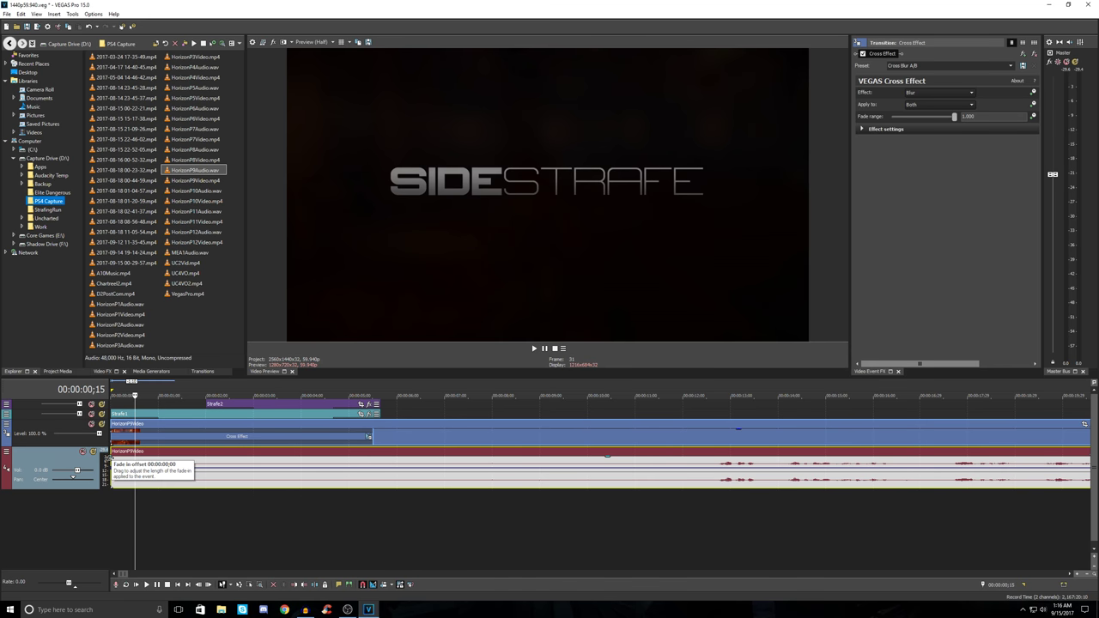
mouse_move(110, 453)
left_mouse_down()
mouse_move(271, 468)
mouse_move(205, 470)
left_mouse_up()
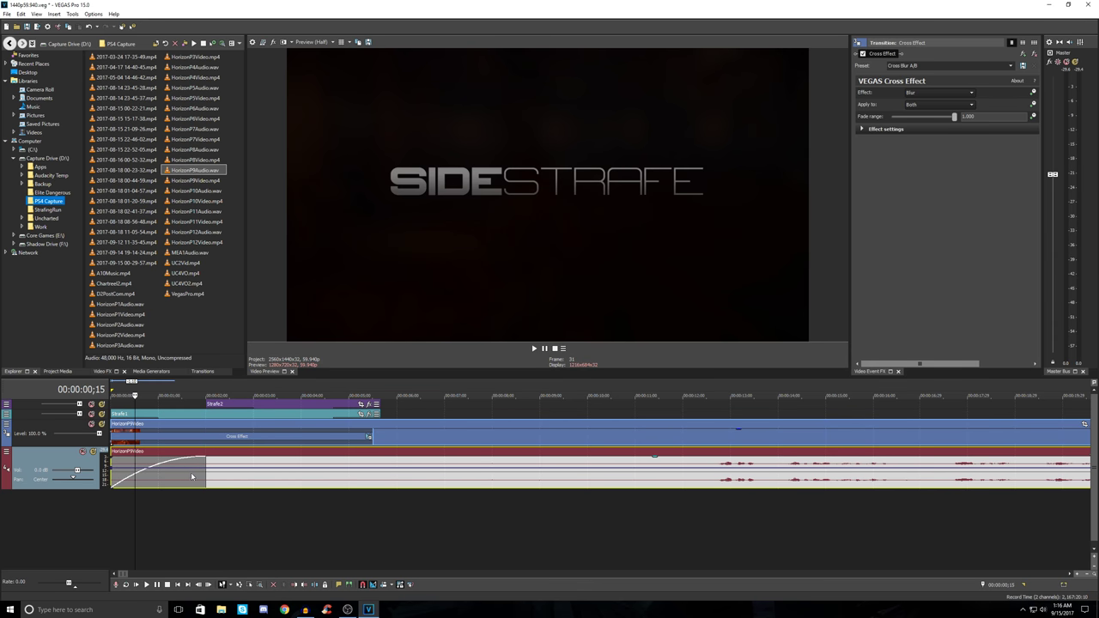
key("space")
right_click(204, 464)
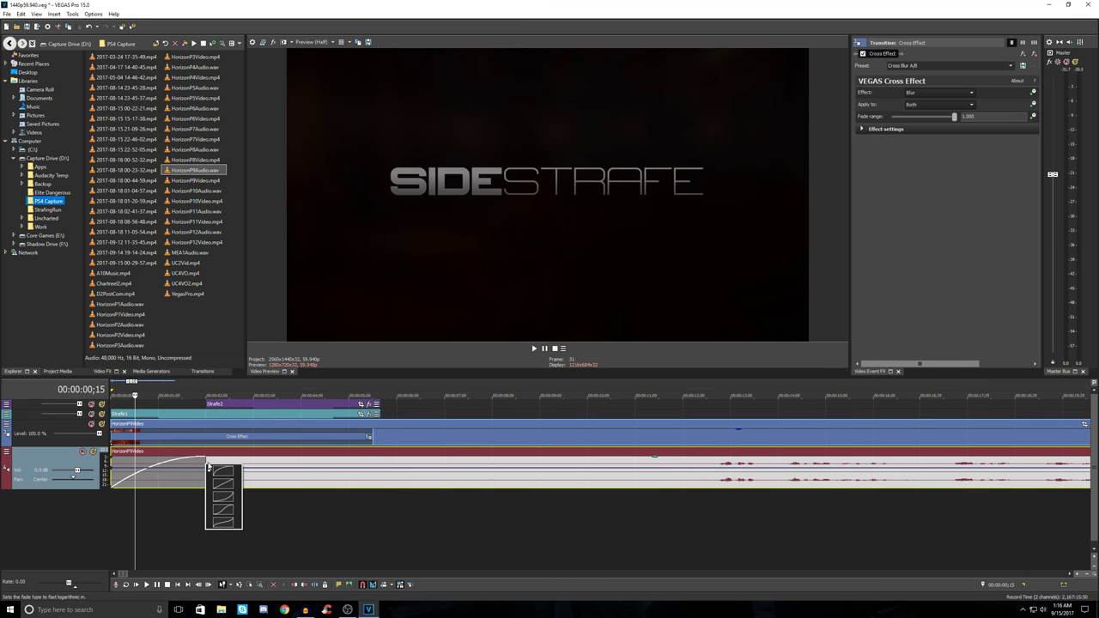
left_click(206, 465)
Step: Lengthen the HorizonP9Video audio fade-in to about 3 seconds and play the intro from the start
left_click_drag(206, 464, 228, 459)
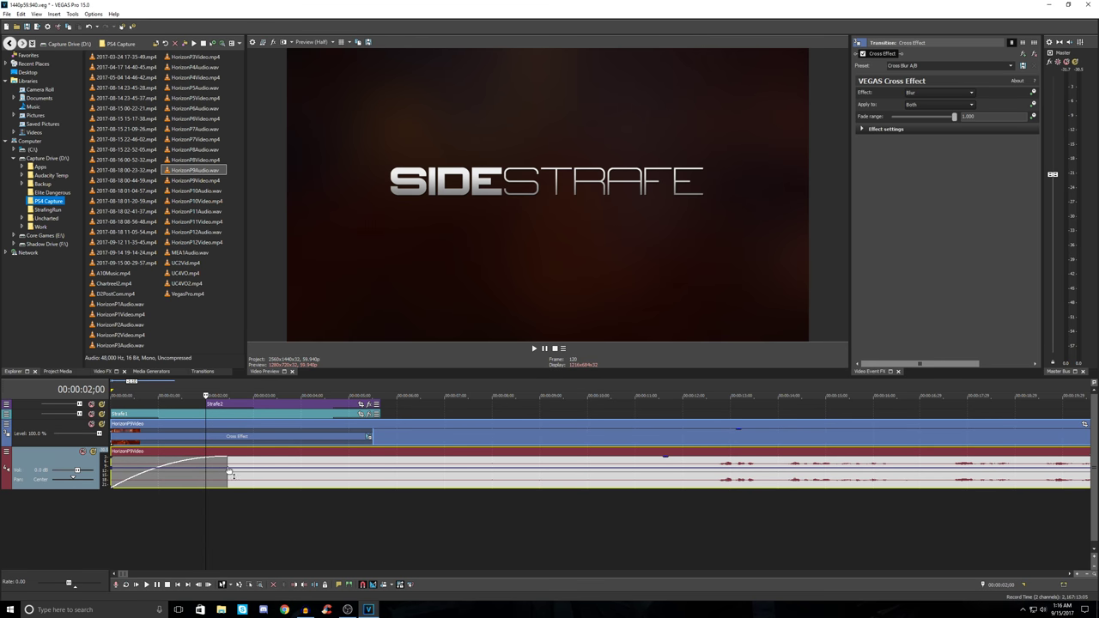
right_click(228, 468)
left_click(227, 468)
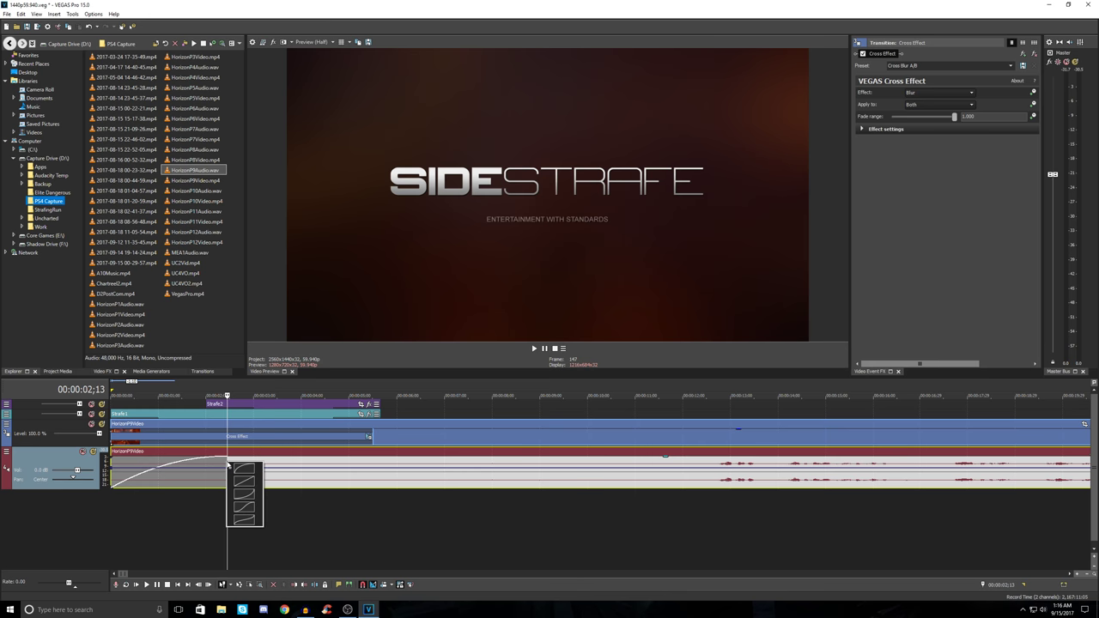
left_click_drag(226, 461, 257, 461)
left_click(178, 585)
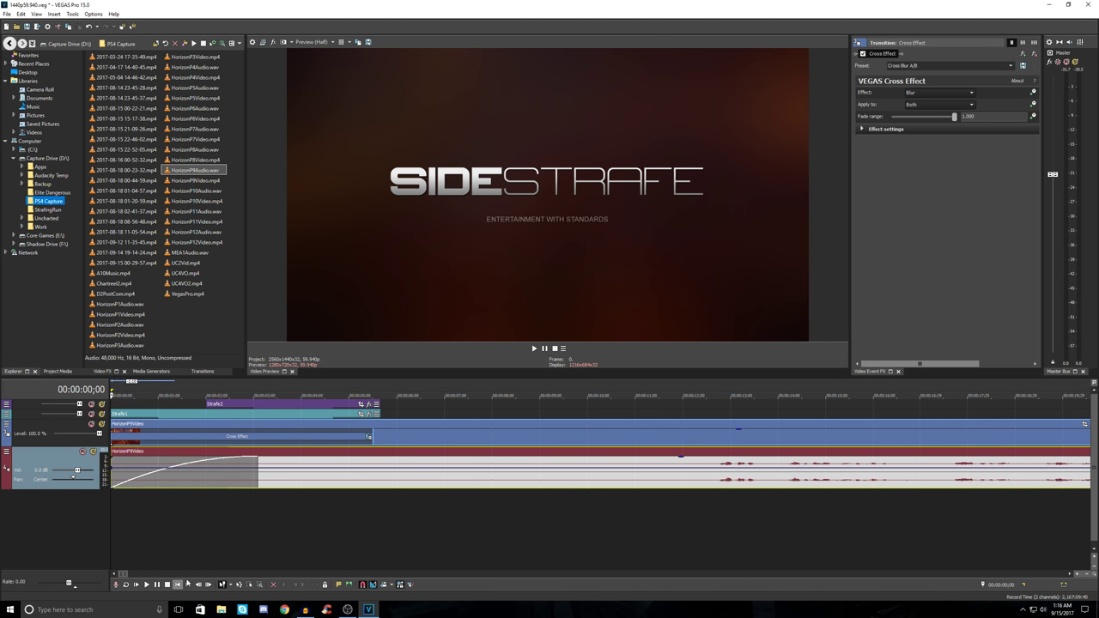
key("space")
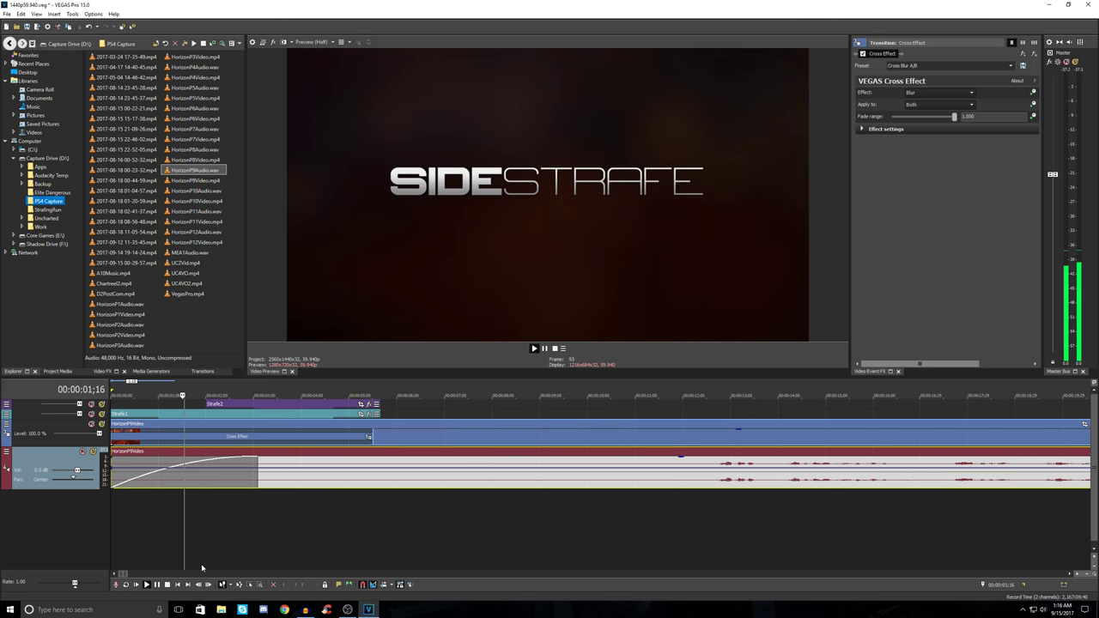
Step: Extend the HorizonP9Video audio fade-in to about 3.4 seconds and play the intro again
left_click_drag(257, 461, 272, 488)
key("space")
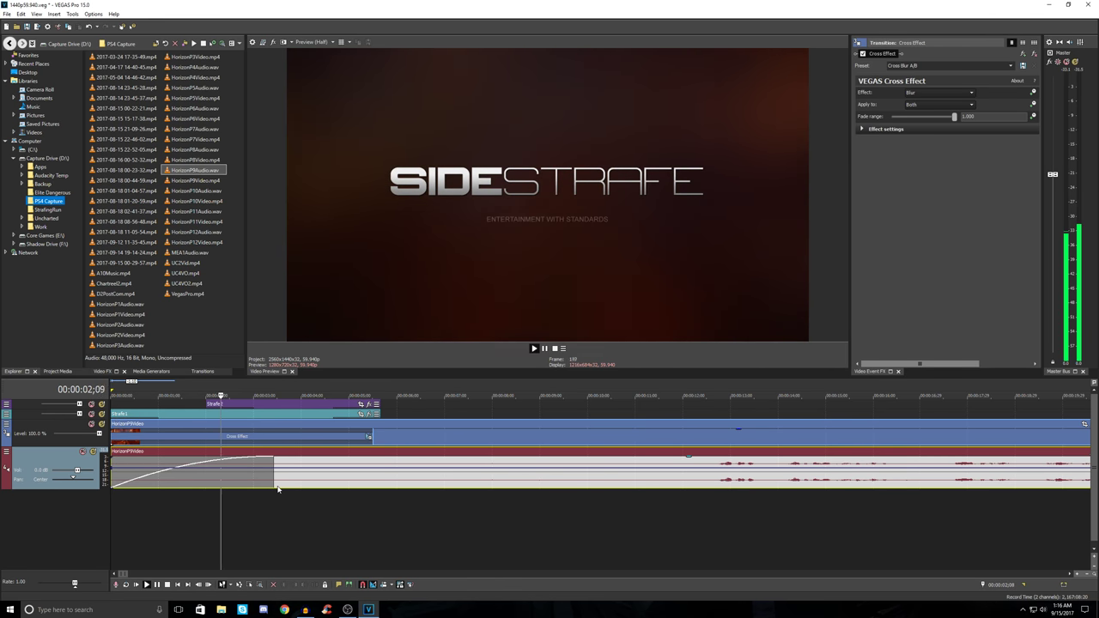
key("space")
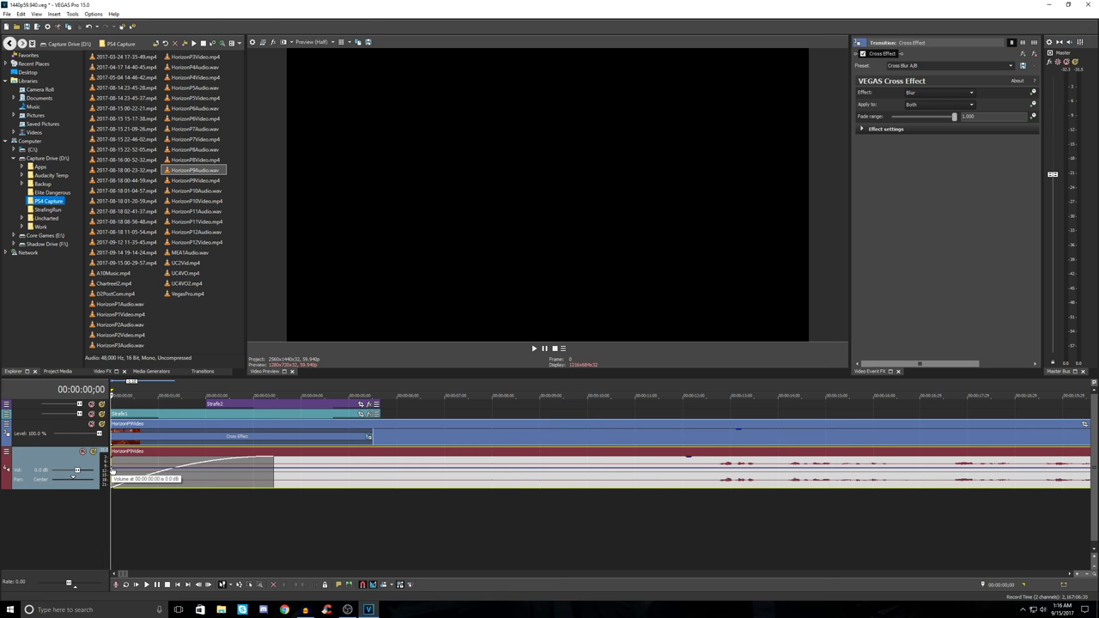
Step: Try lowering the game audio's volume envelope to -9.7 dB at 00:00:04;02, and reset all of its points
left_click_drag(192, 468, 305, 486)
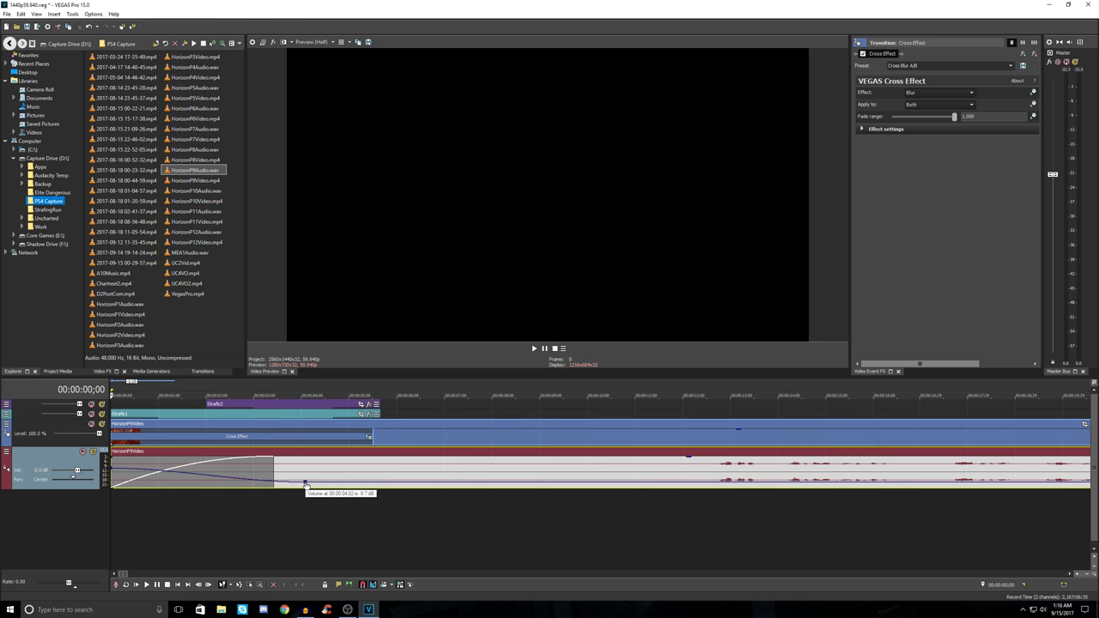
right_click(305, 483)
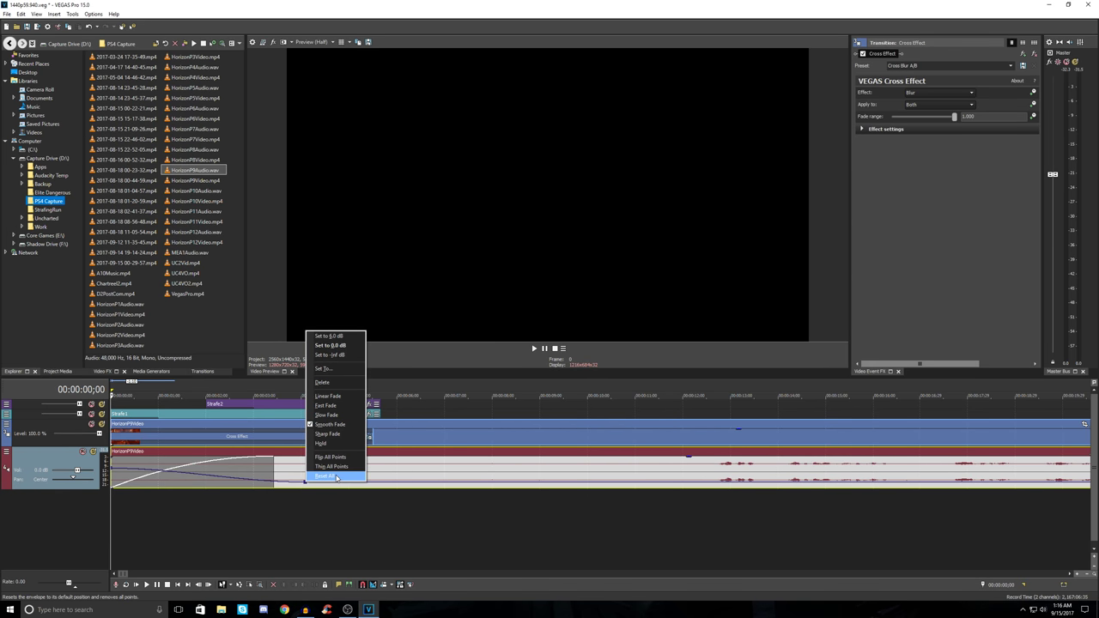
left_click(337, 475)
Step: Extend the game audio's fade-in to about 3.6 seconds and place the cursor at about 00:00:06;21
left_click_drag(270, 480, 283, 481)
scroll(439, 510, "down", 2)
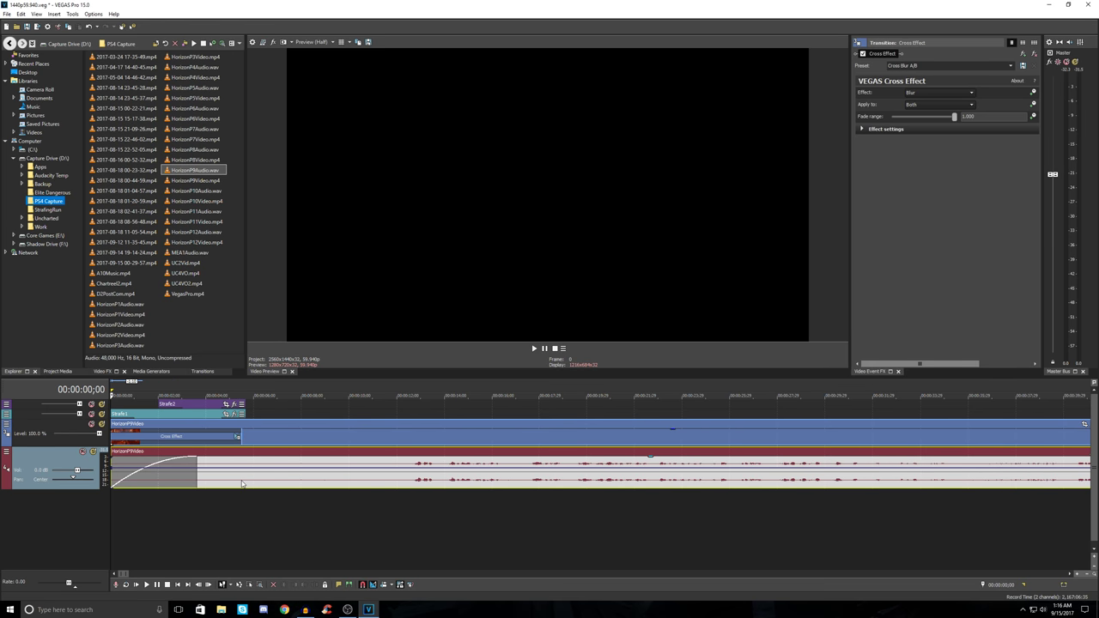
left_click(270, 479)
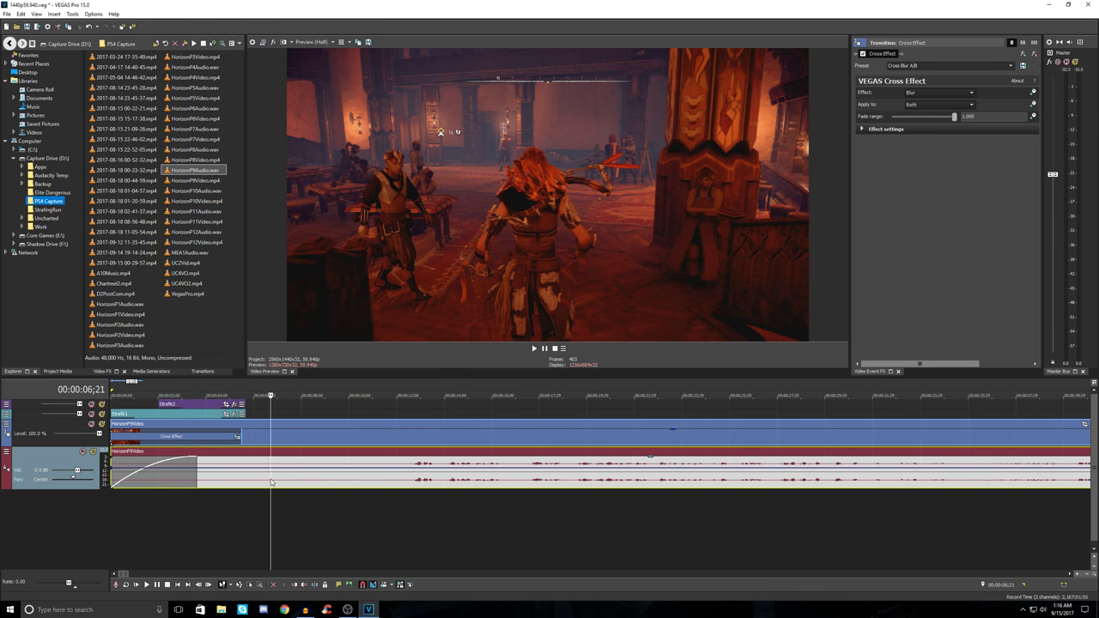
Step: Play the game footage from 00:00:06;21 and sample frames between about 00:00:48 and 00:01:11 to locate the end of the conversation
key("space")
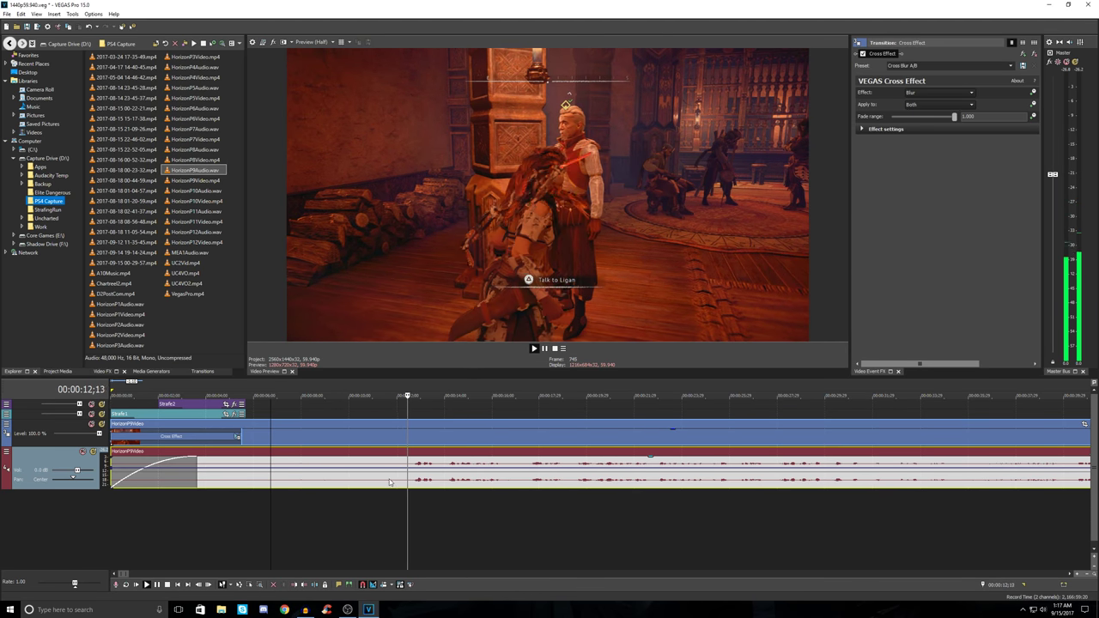
scroll(434, 487, "down", 5)
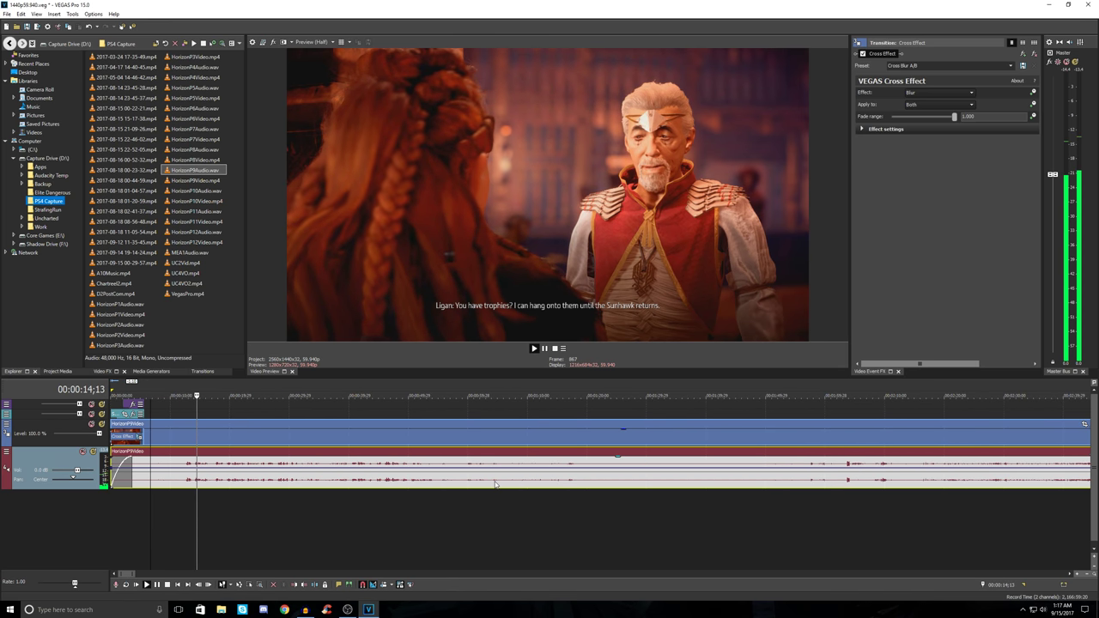
key("space")
left_click(508, 480)
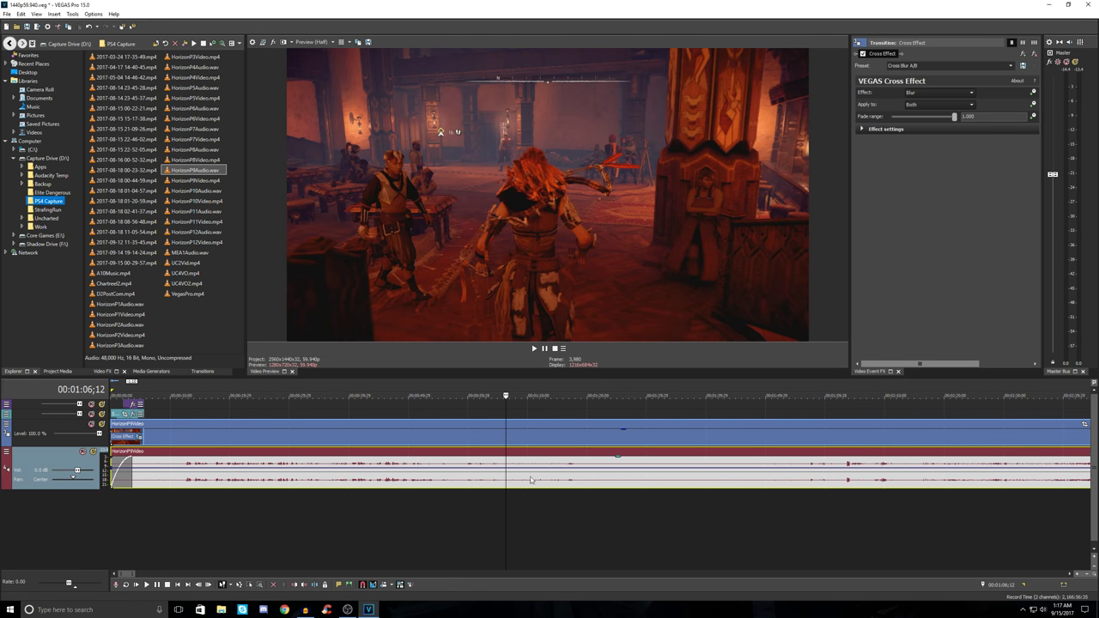
scroll(367, 481, "down", 3)
left_click(295, 479)
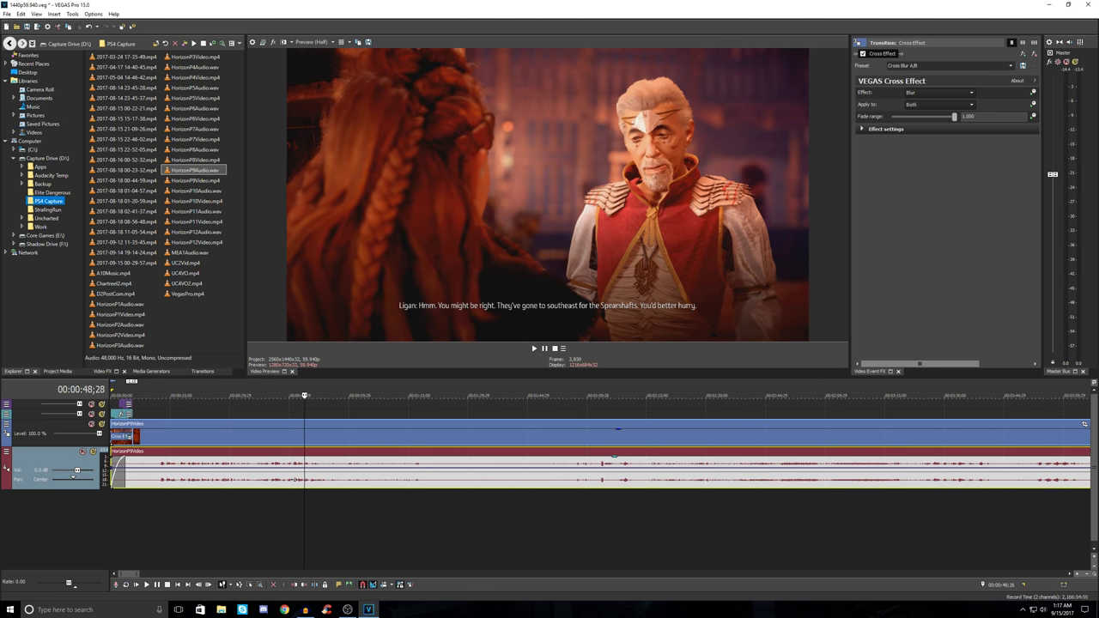
left_click(338, 481)
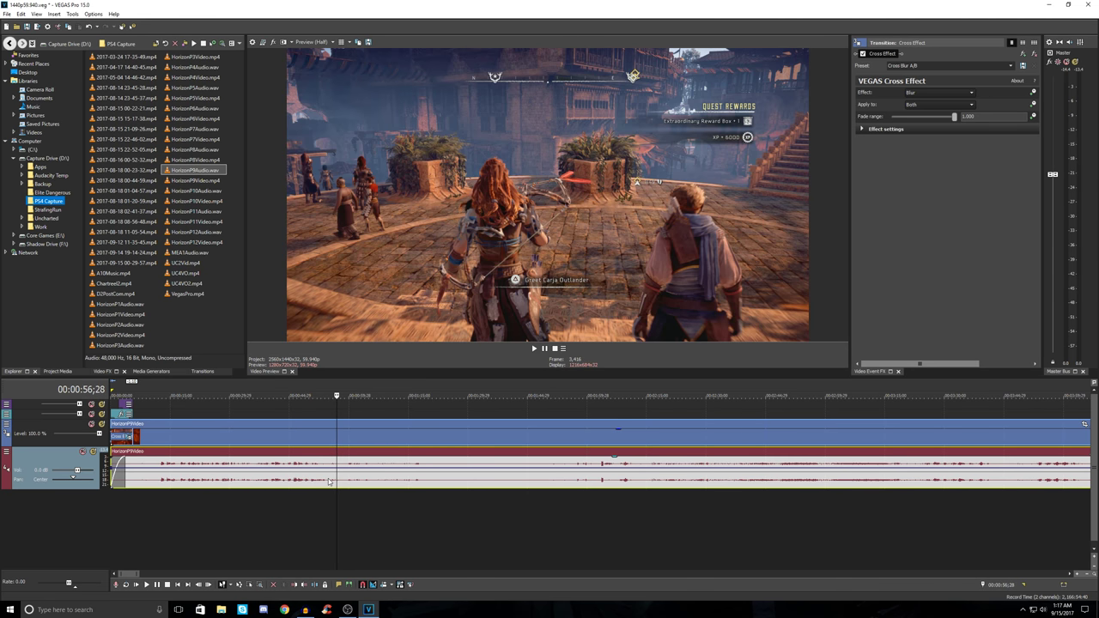
left_click(392, 477)
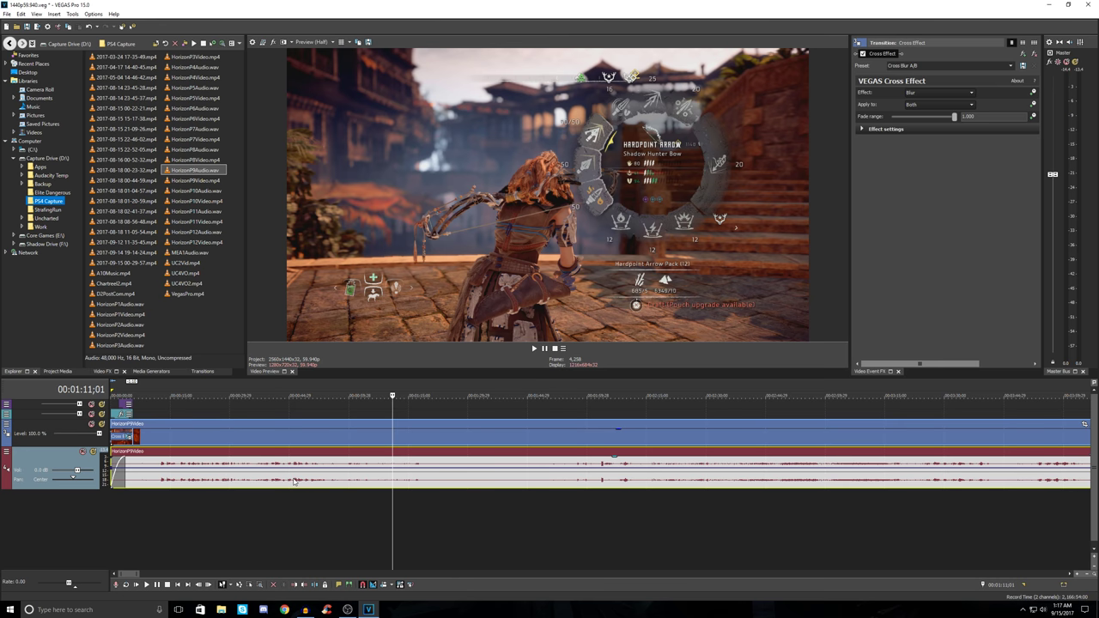
left_click(308, 478)
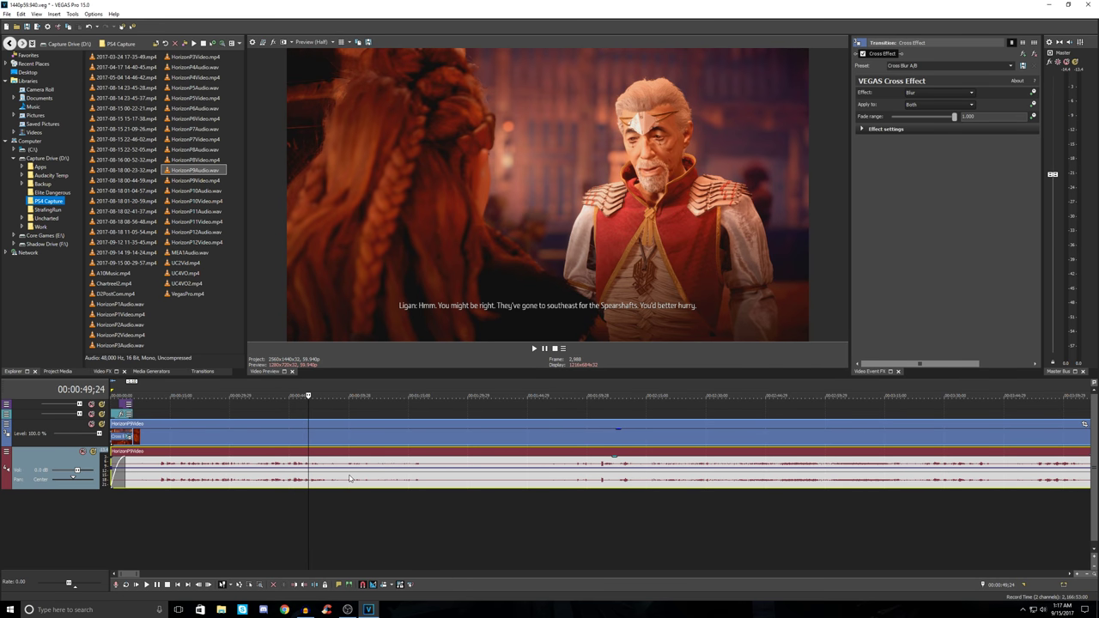
Step: Find the point after the quest rewards appear and split the HorizonP9Video video and audio at 00:00:59;07
scroll(349, 478, "up", 2)
scroll(349, 478, "up", 2)
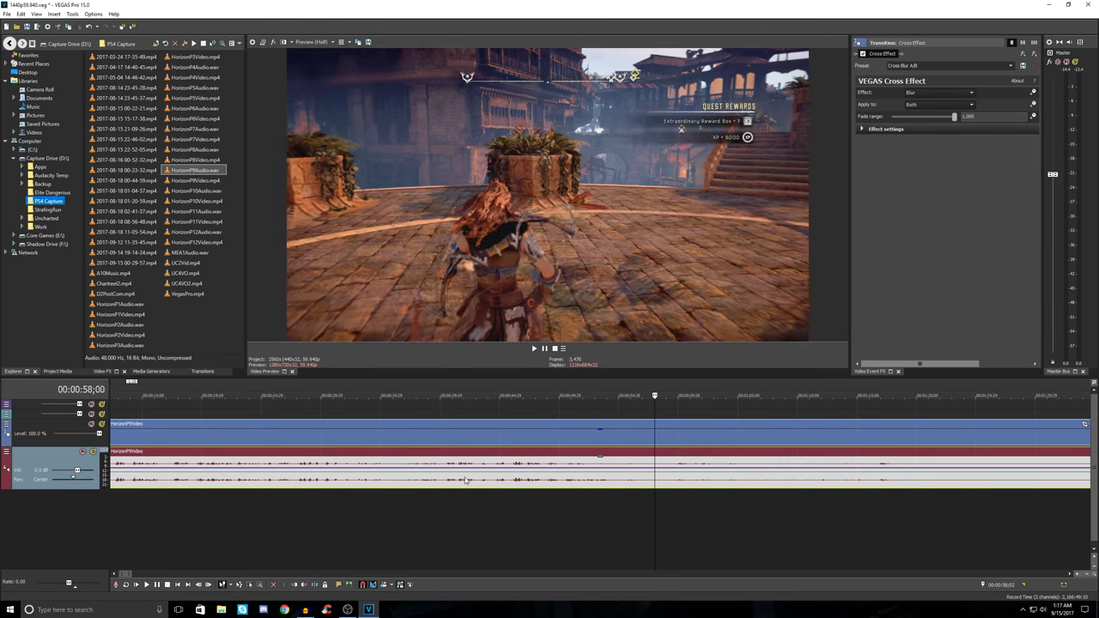
scroll(327, 496, "down", 3)
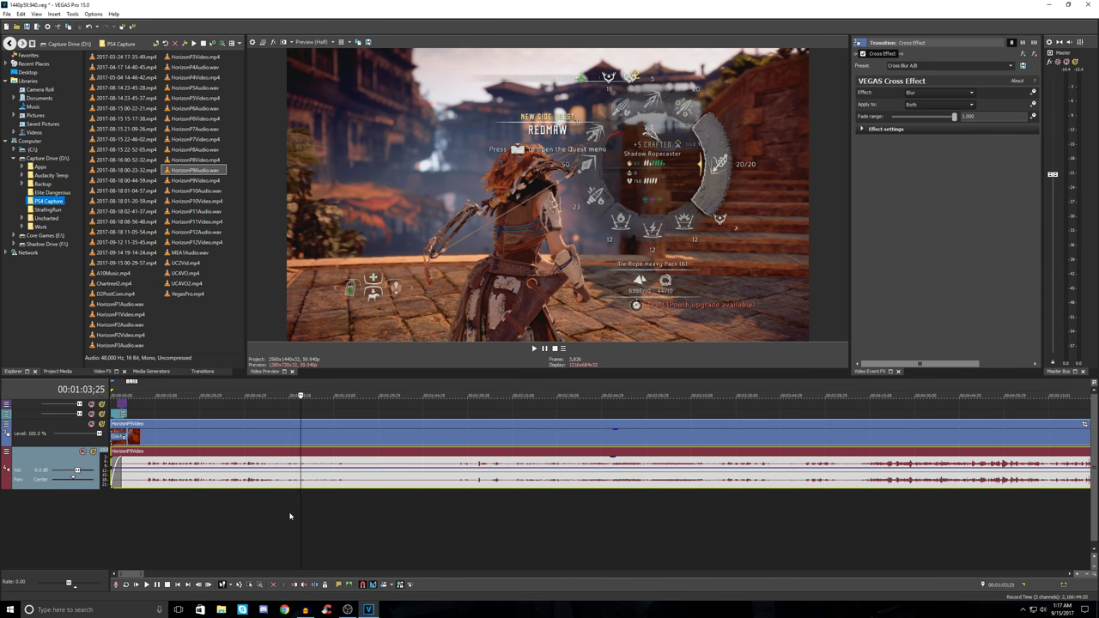
key("space")
scroll(370, 503, "up", 3)
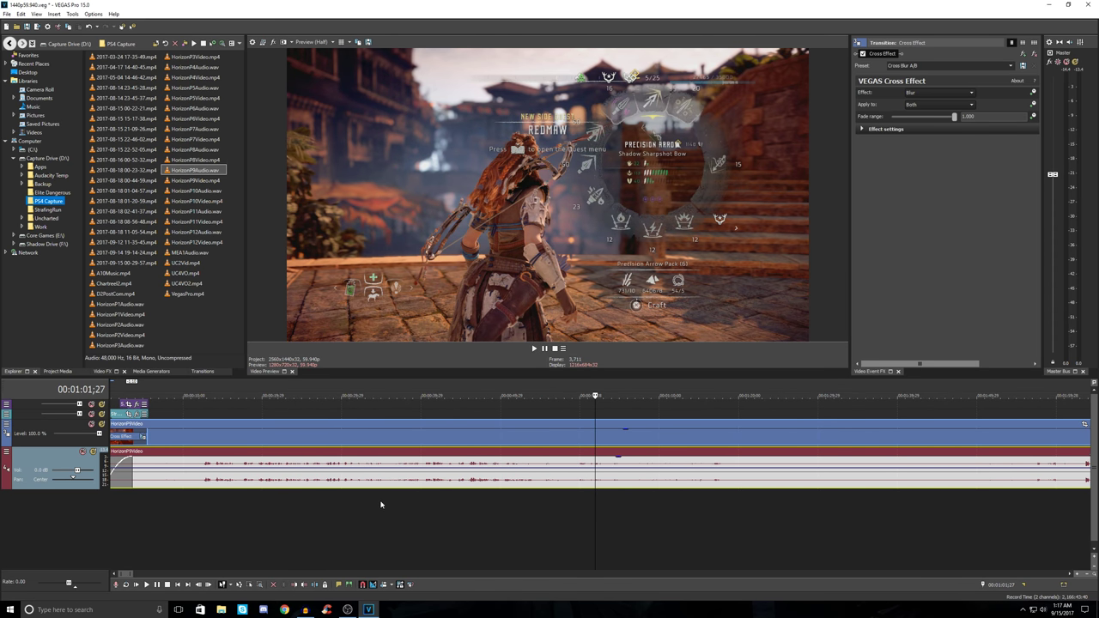
key("j")
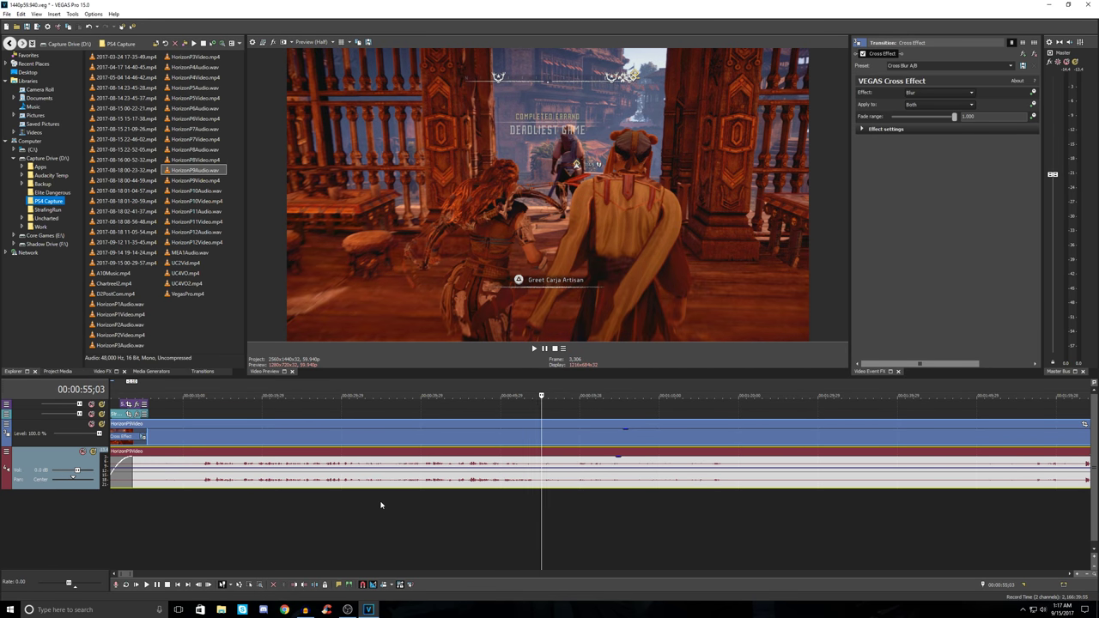
key("l")
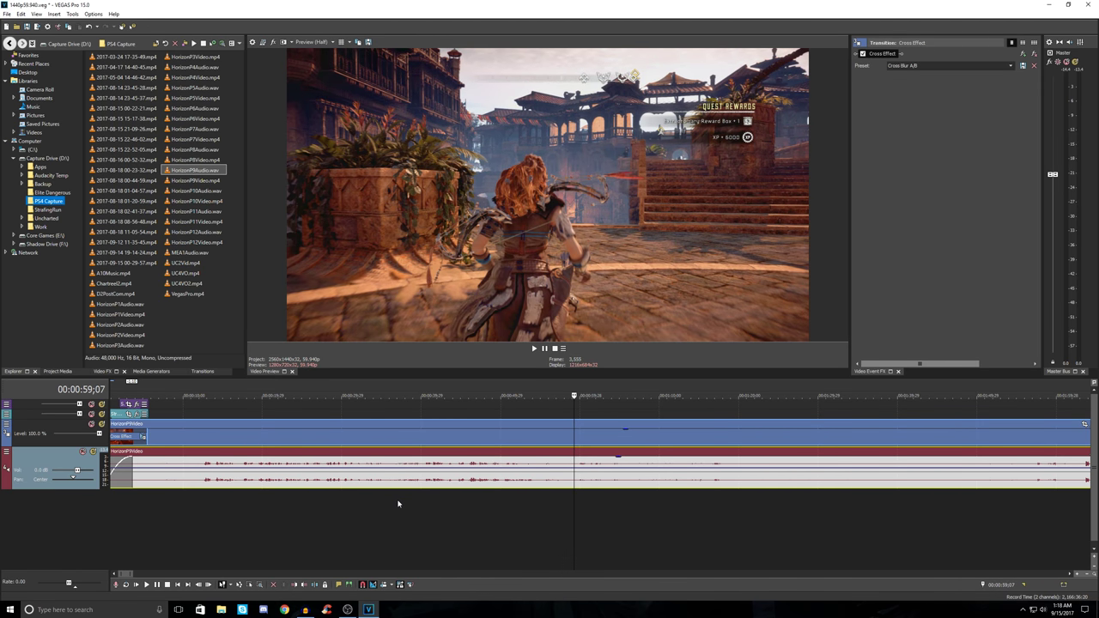
key("s")
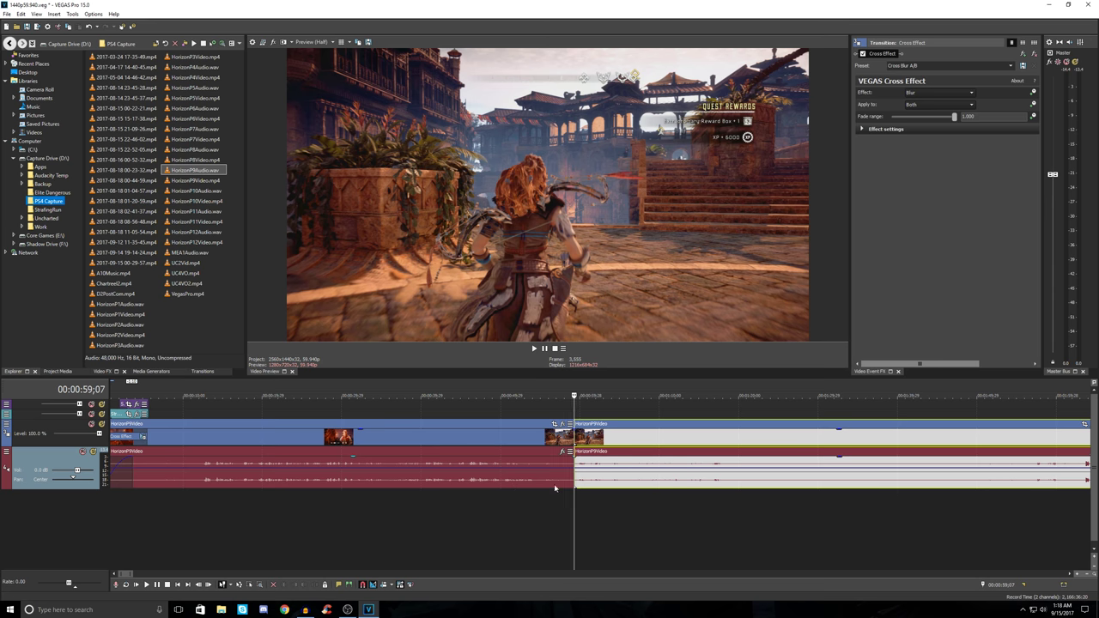
Step: Examine the footage after the split by sampling frames between about 00:03:08 and 00:04:50
scroll(629, 475, "down", 2)
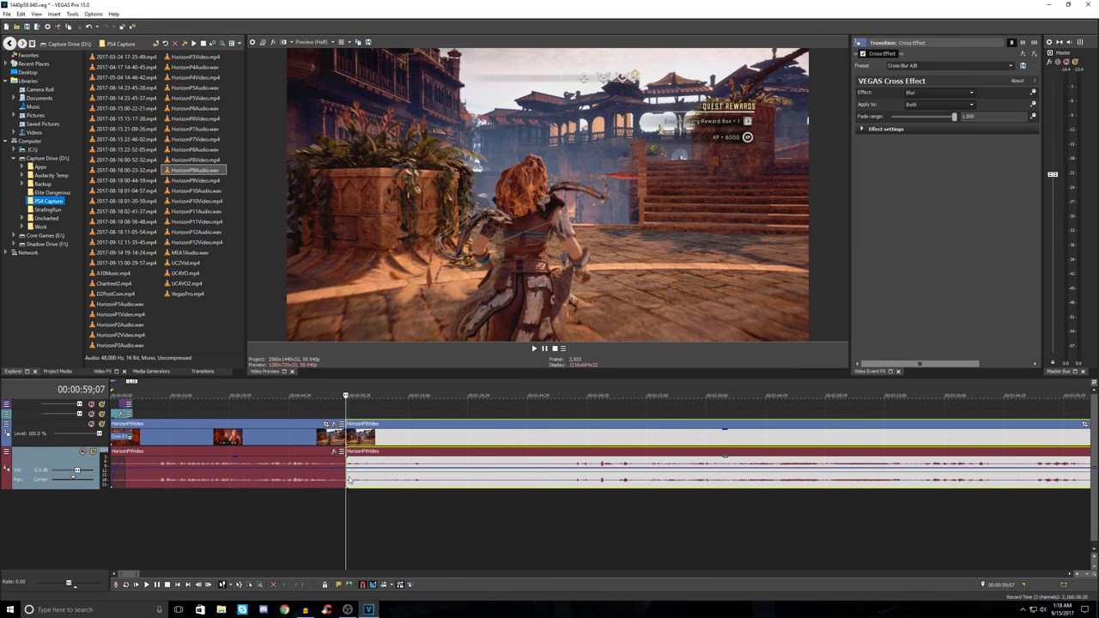
scroll(472, 483, "down", 2)
left_click(391, 487)
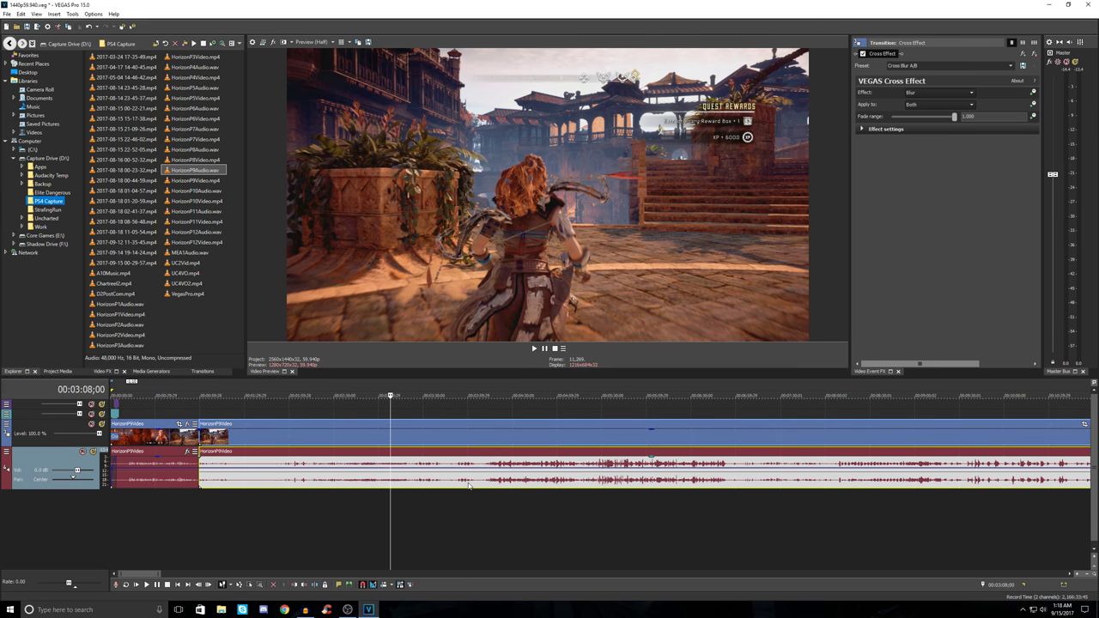
left_click(336, 480)
left_click(474, 481)
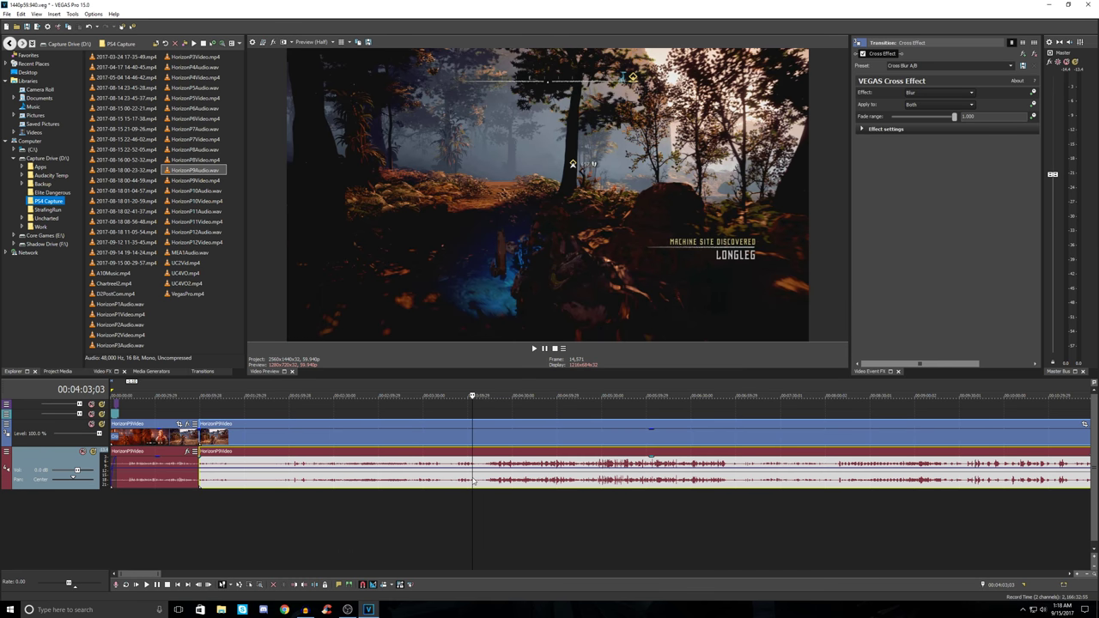
left_click(515, 483)
left_click(543, 483)
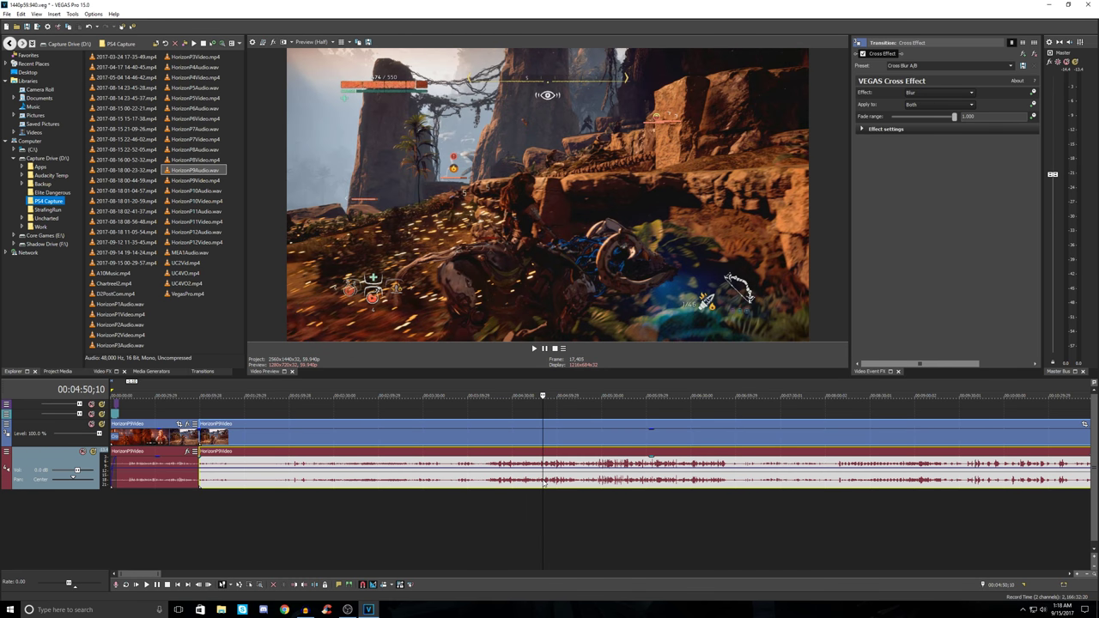
left_click(507, 485)
left_click(495, 485)
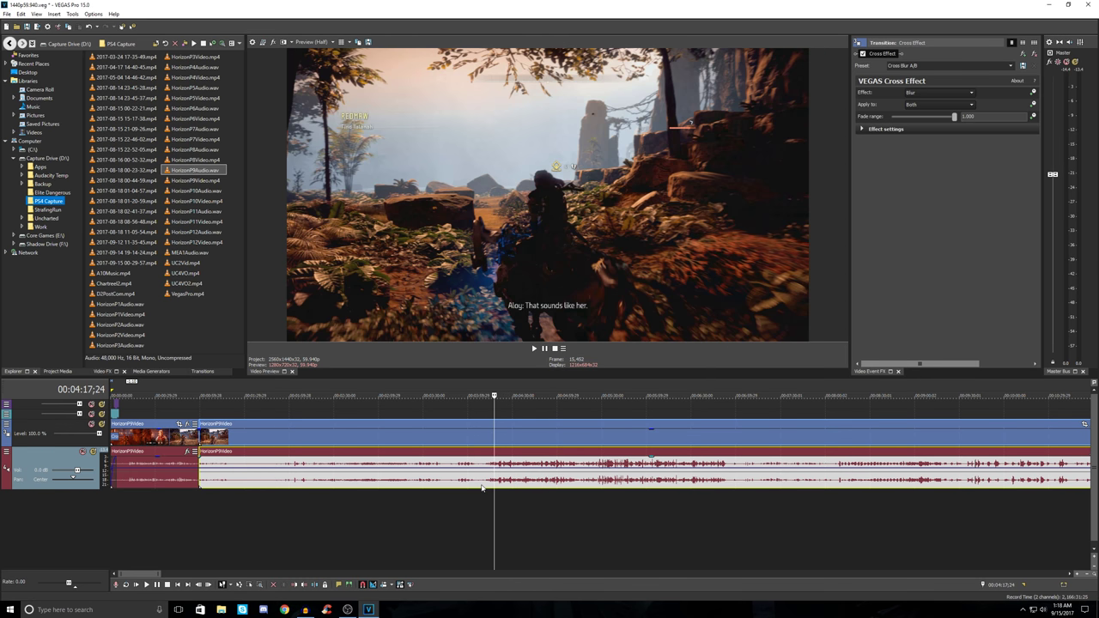
Step: Sample the riding and crafting footage shortly after the split and place the cursor at 00:02:39;29
left_click(241, 486)
left_click(221, 486)
left_click(279, 486)
left_click(305, 486)
left_click(360, 484)
left_click(248, 484)
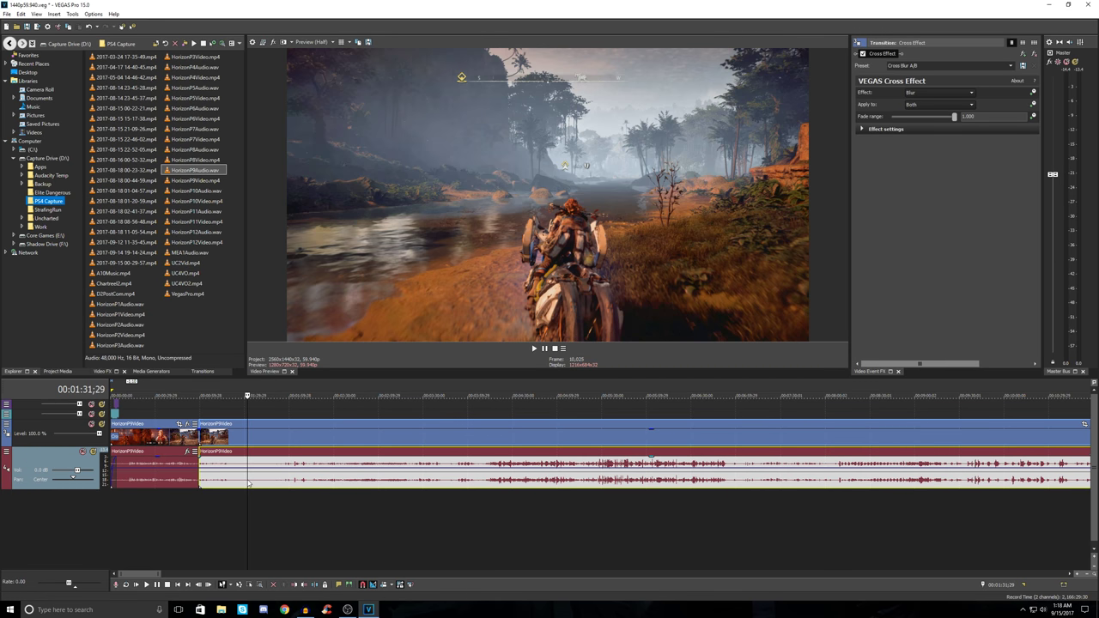
left_click(212, 484)
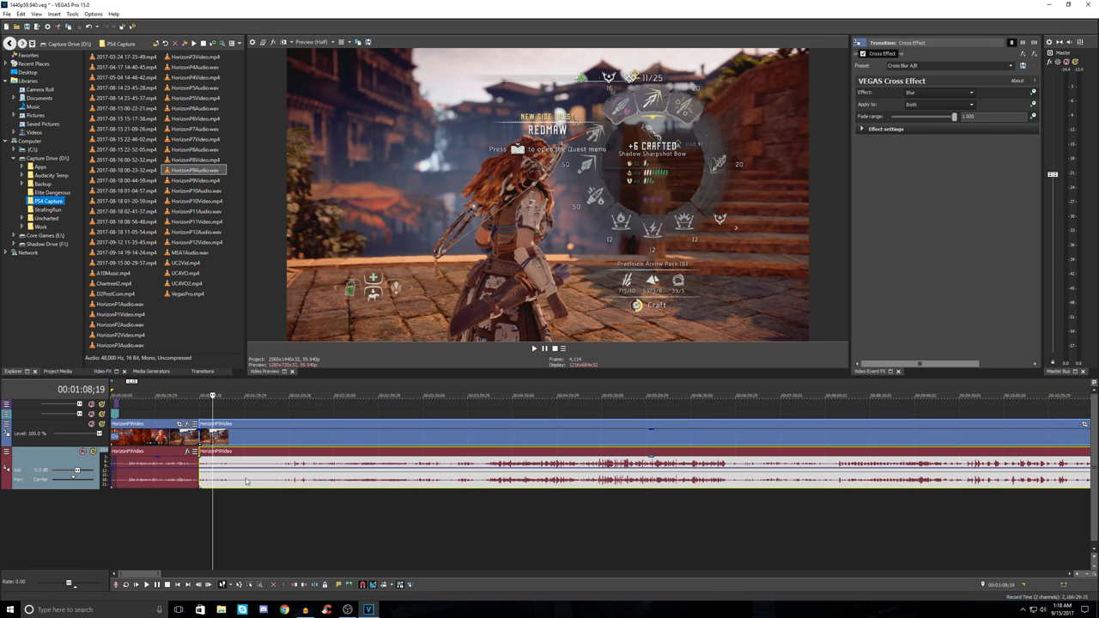
left_click(309, 480)
left_click(346, 482)
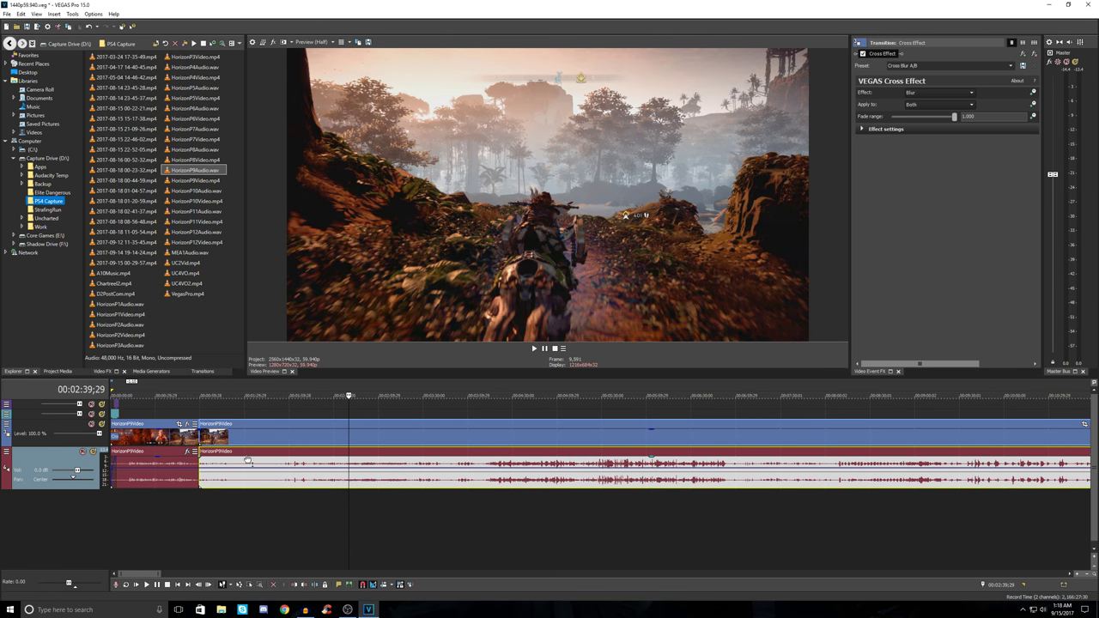
Step: Trim the start of the second HorizonP9Video clip and its audio to 00:02:39;29, and move it against the first clip's end
left_click_drag(198, 435, 350, 435)
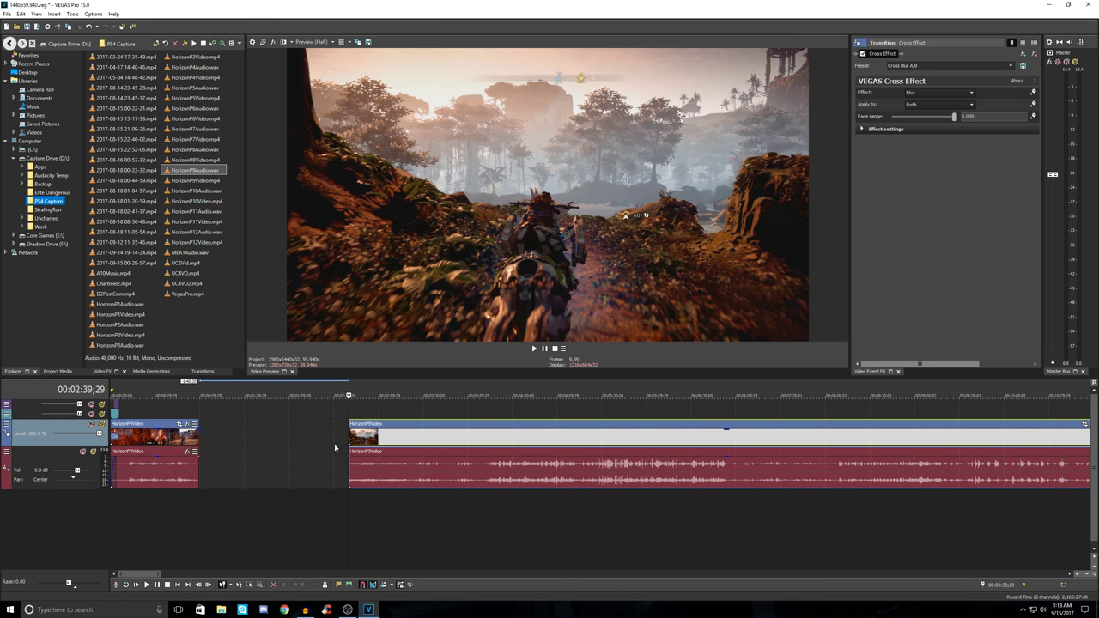
left_click_drag(440, 435, 284, 459)
scroll(284, 459, "up", 2)
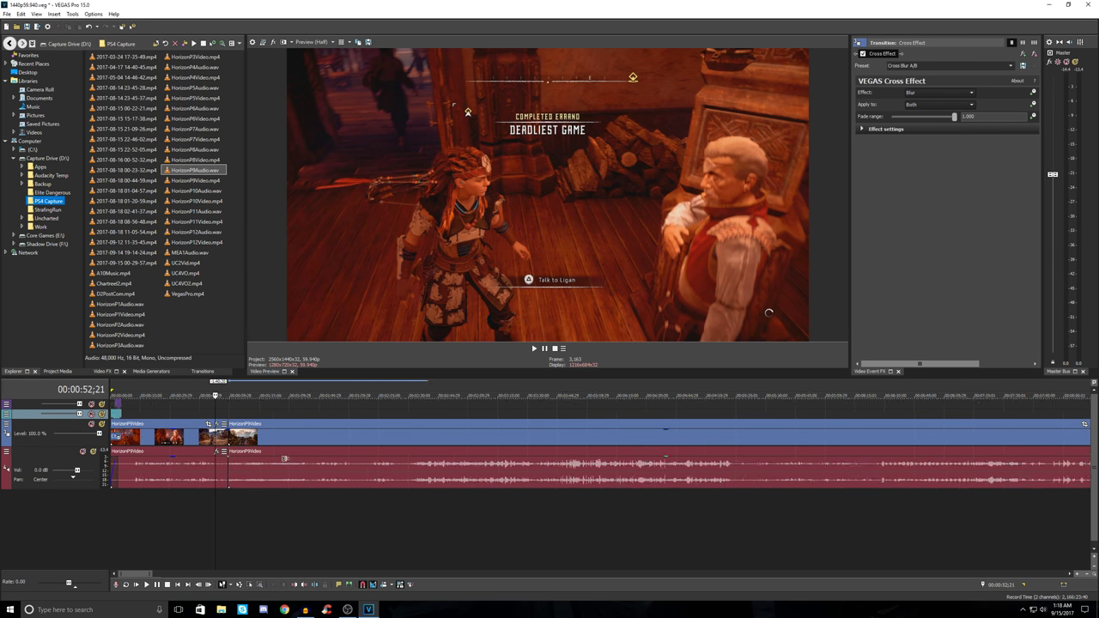
scroll(285, 458, "up", 2)
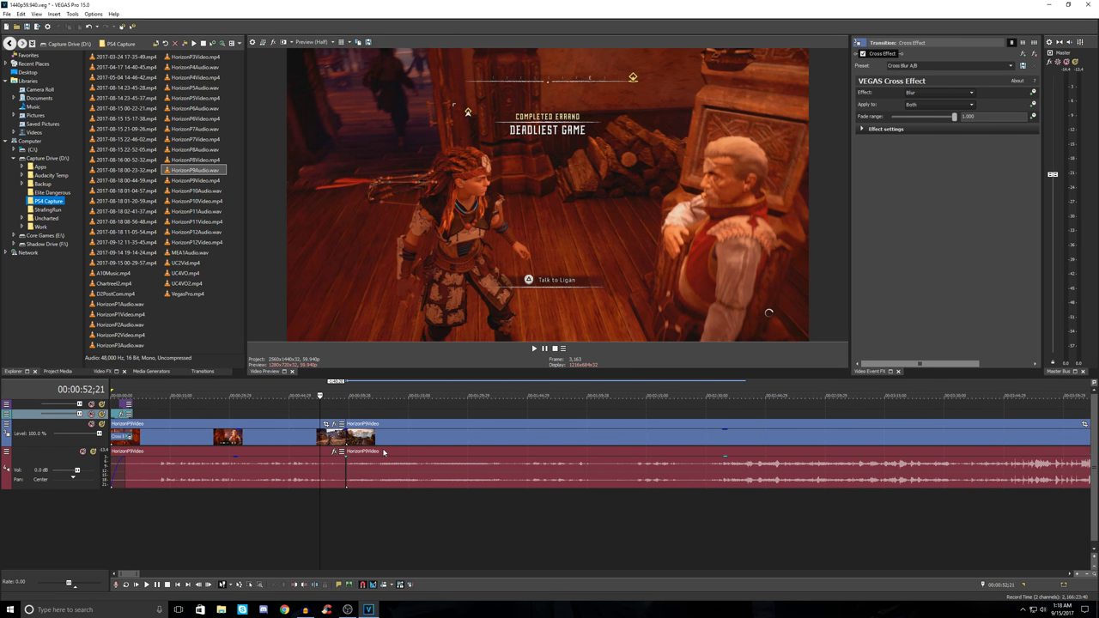
Step: Enlarge the video preview area, play the footage leading up to the cut, and compare the frames on both sides of it
left_click_drag(477, 378, 475, 421)
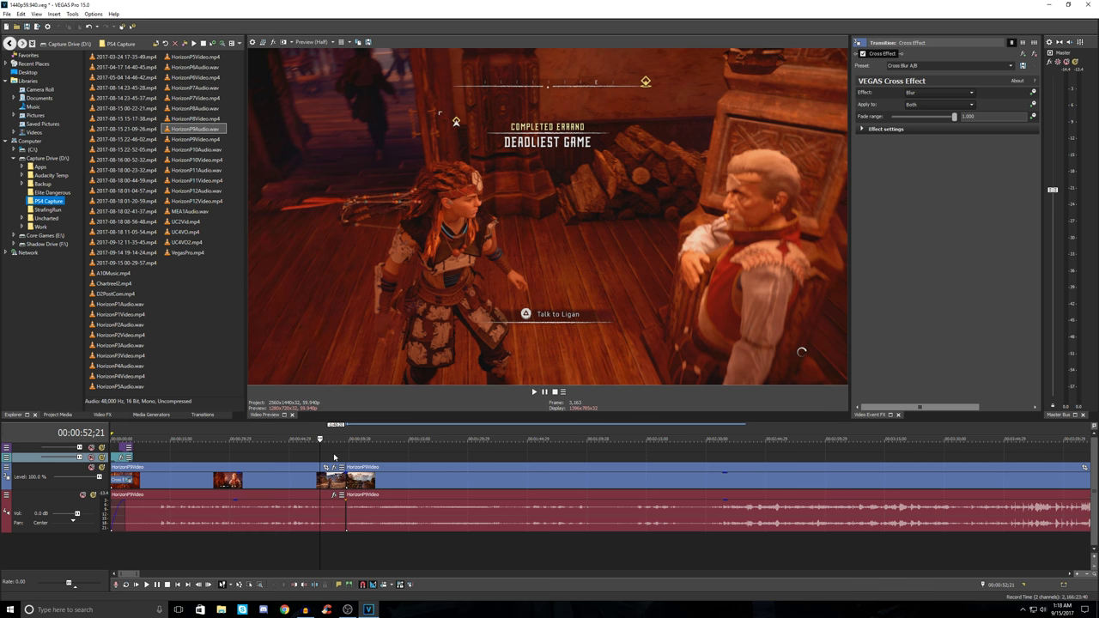
key("space")
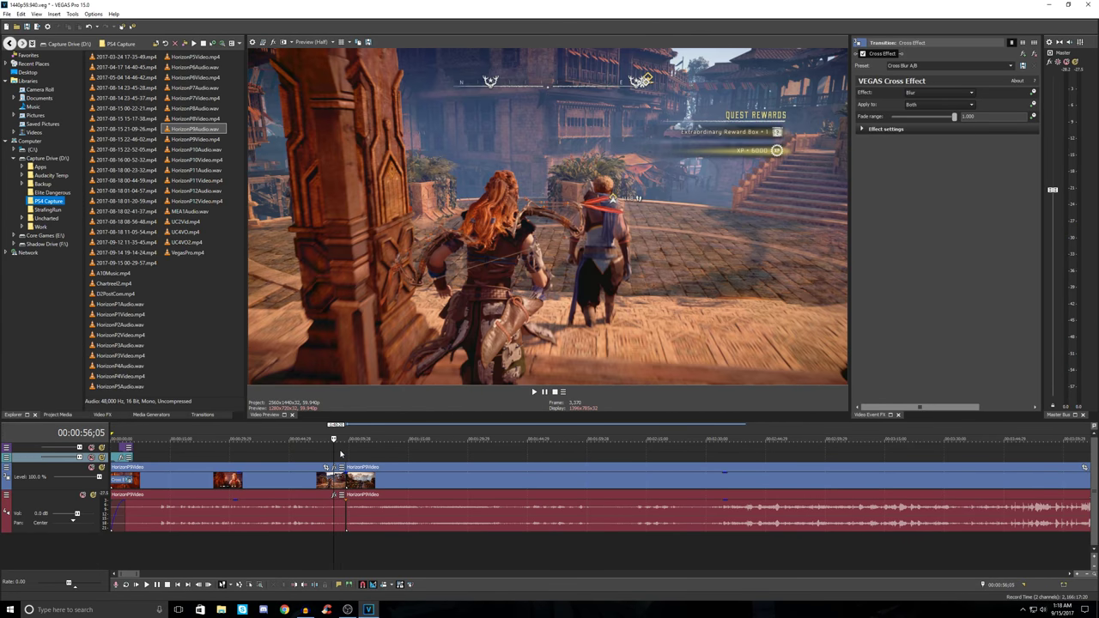
key("space")
left_click(632, 453)
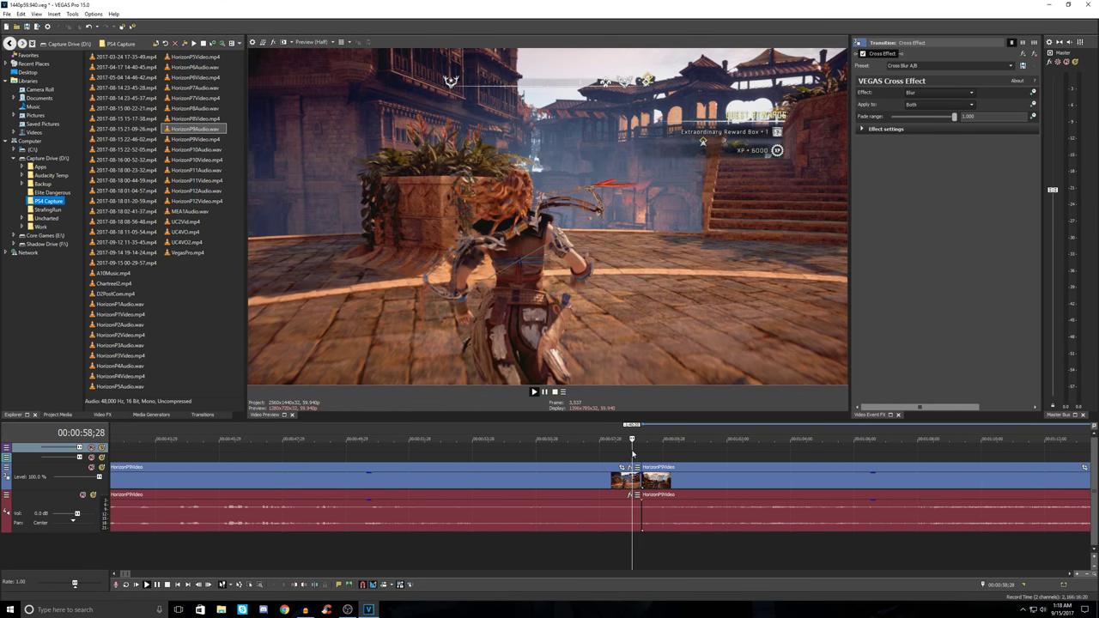
key("space")
left_click(610, 482)
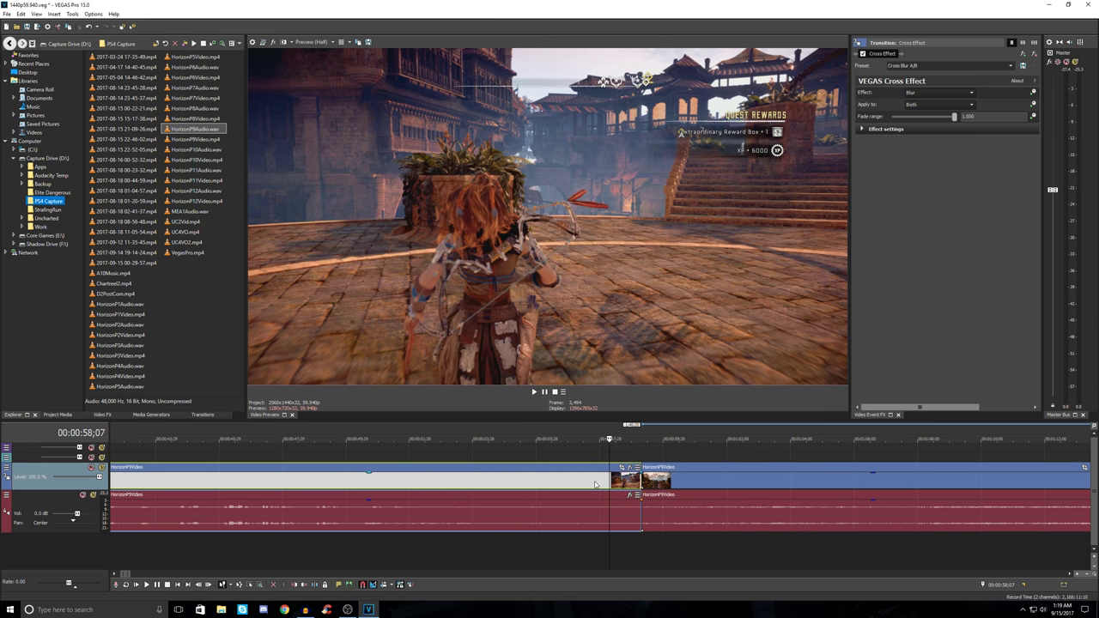
left_click(671, 479)
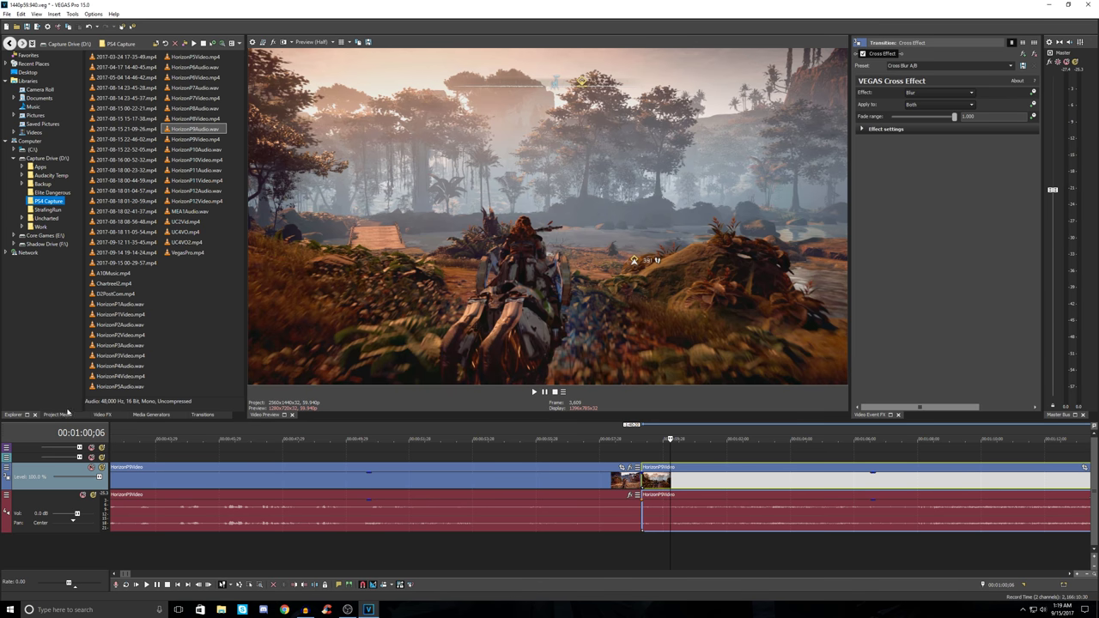
Step: Overlap the second HorizonP9Video clip onto the first by about 5 seconds, with a Cross Effect transition between them
left_click(203, 415)
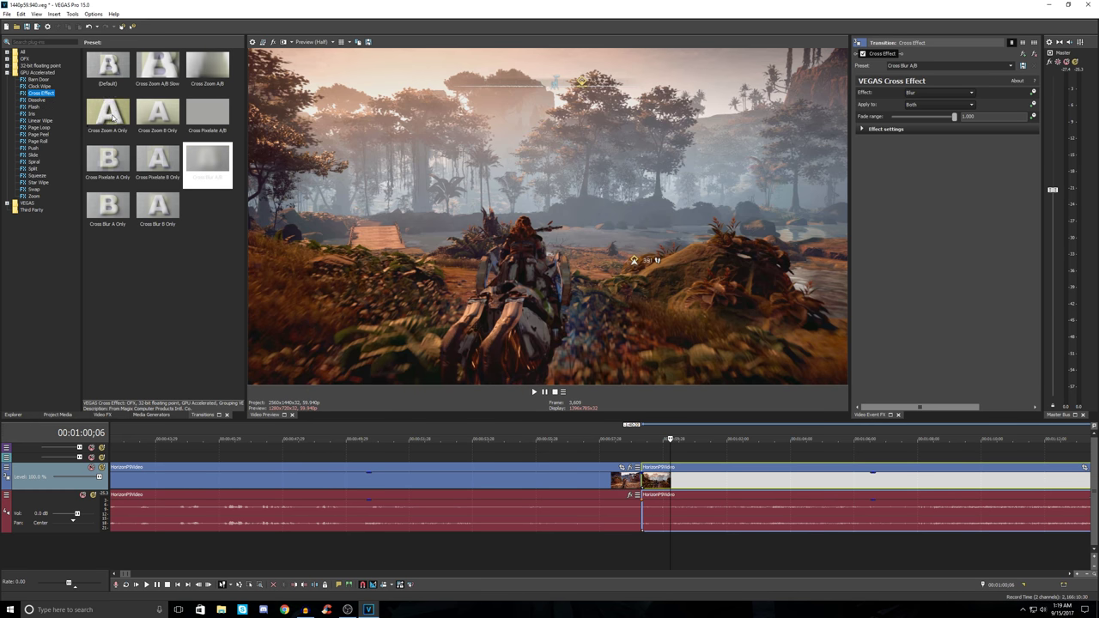
left_click(40, 101)
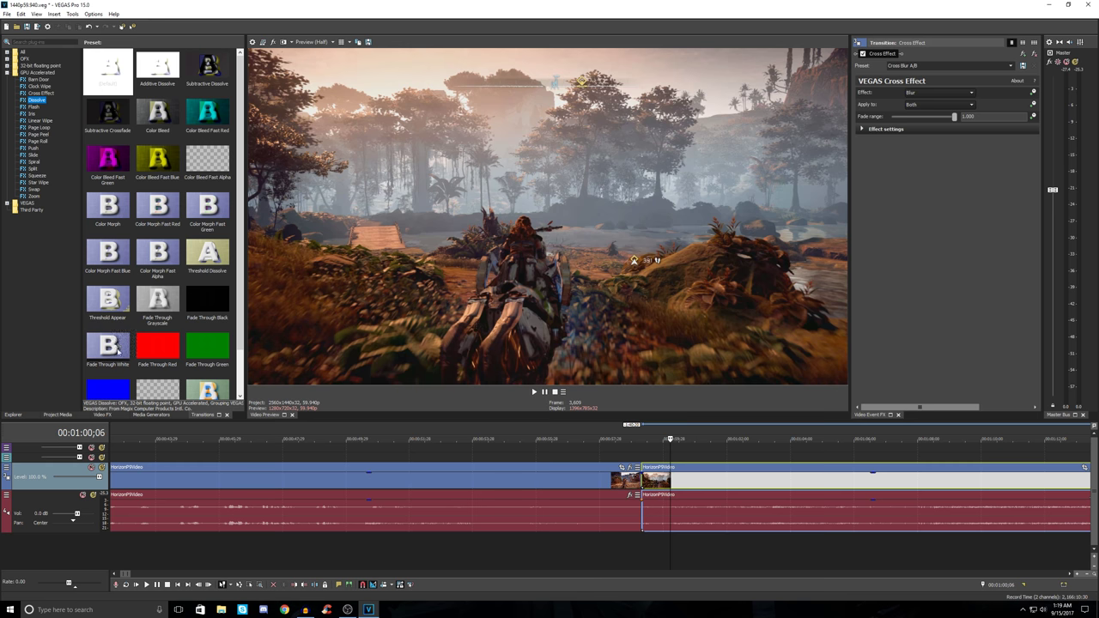
left_click(47, 93)
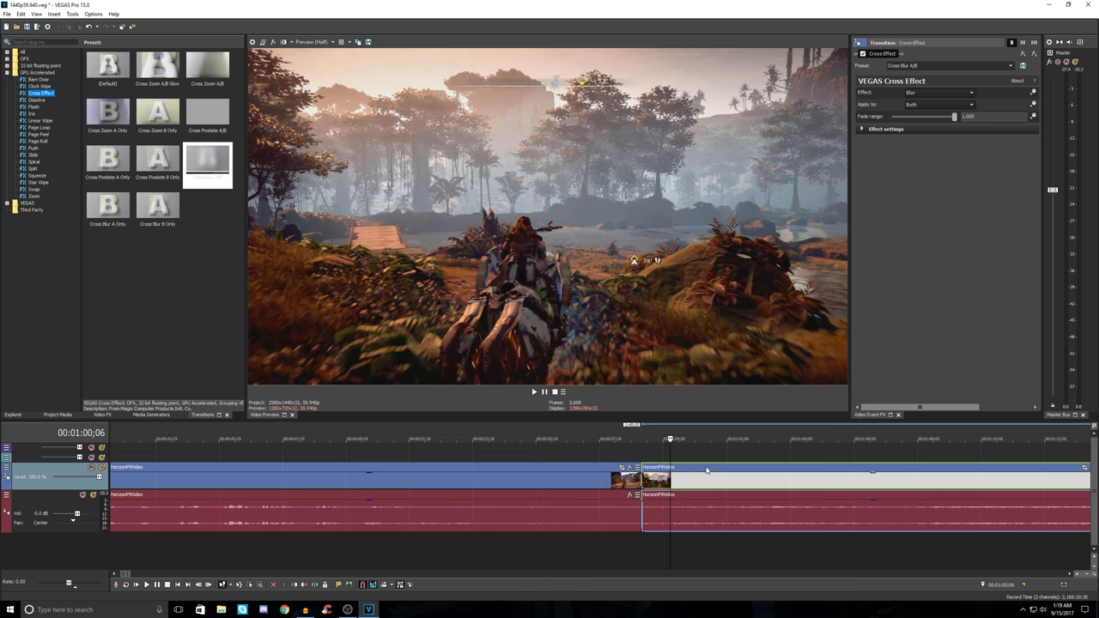
left_click_drag(707, 470, 548, 480)
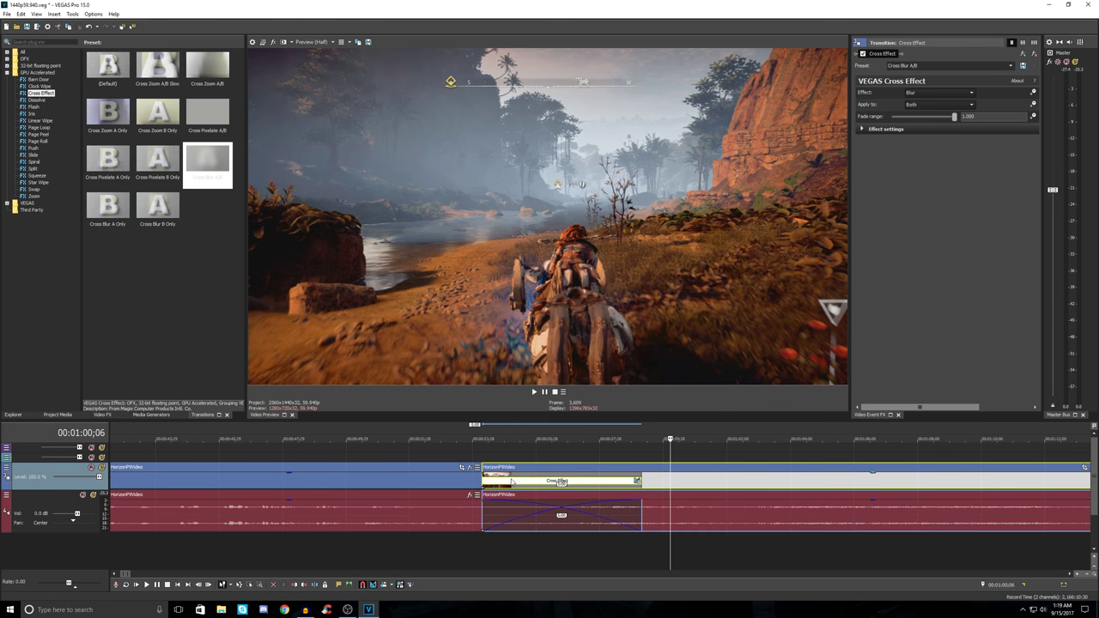
Step: Replace the Cross Effect transition between the two HorizonP9Video clips with the Dissolve preset Fade Through Black, and play it back
left_click(442, 451)
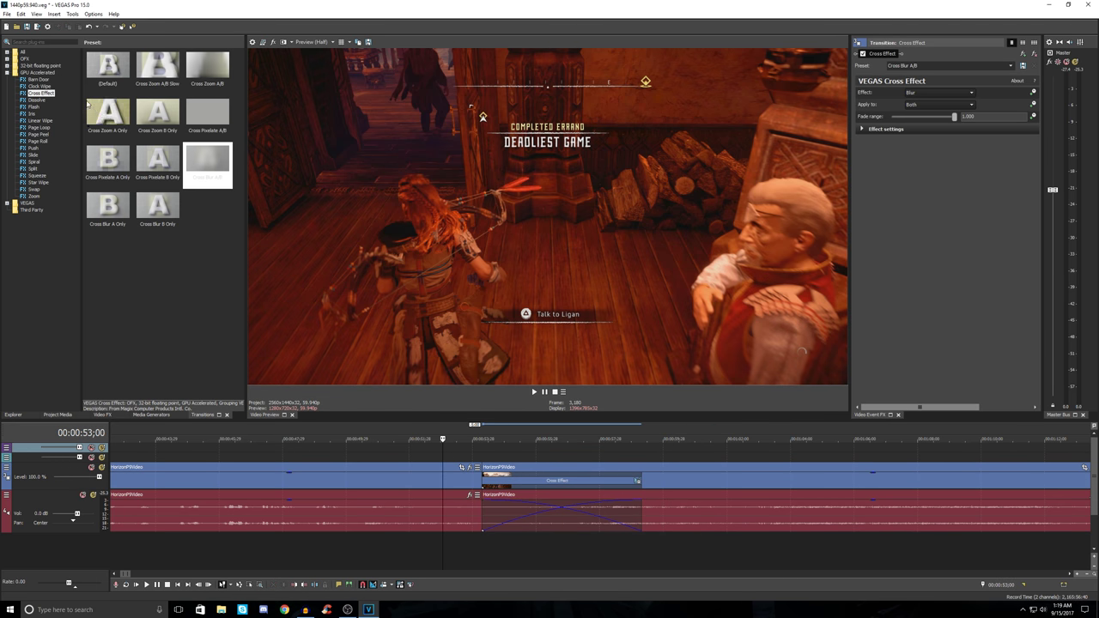
left_click(39, 100)
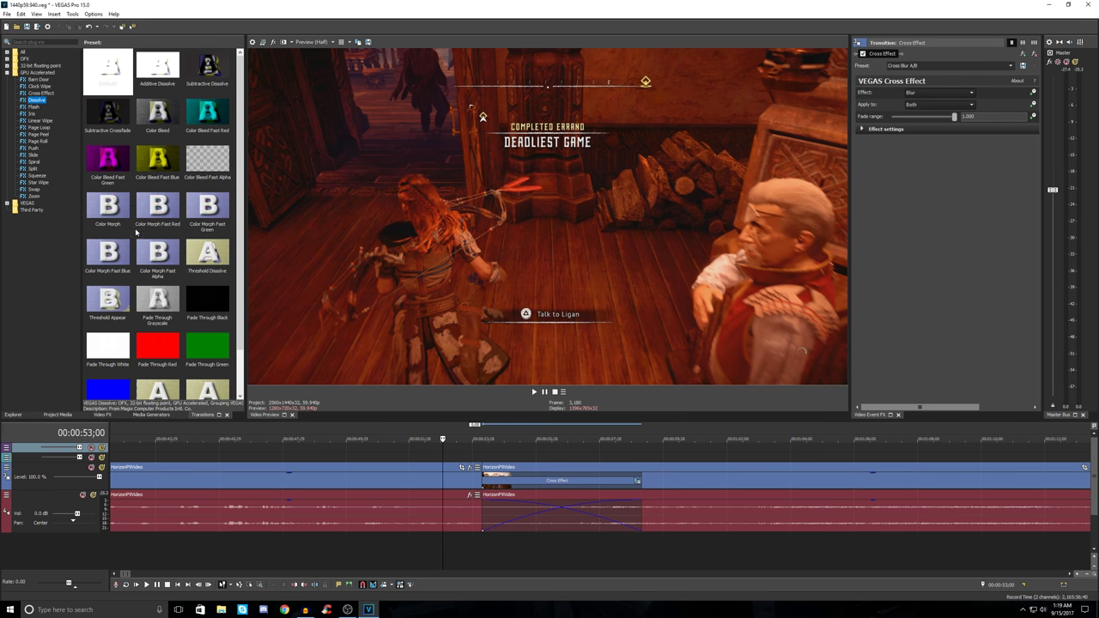
left_click_drag(311, 361, 535, 486)
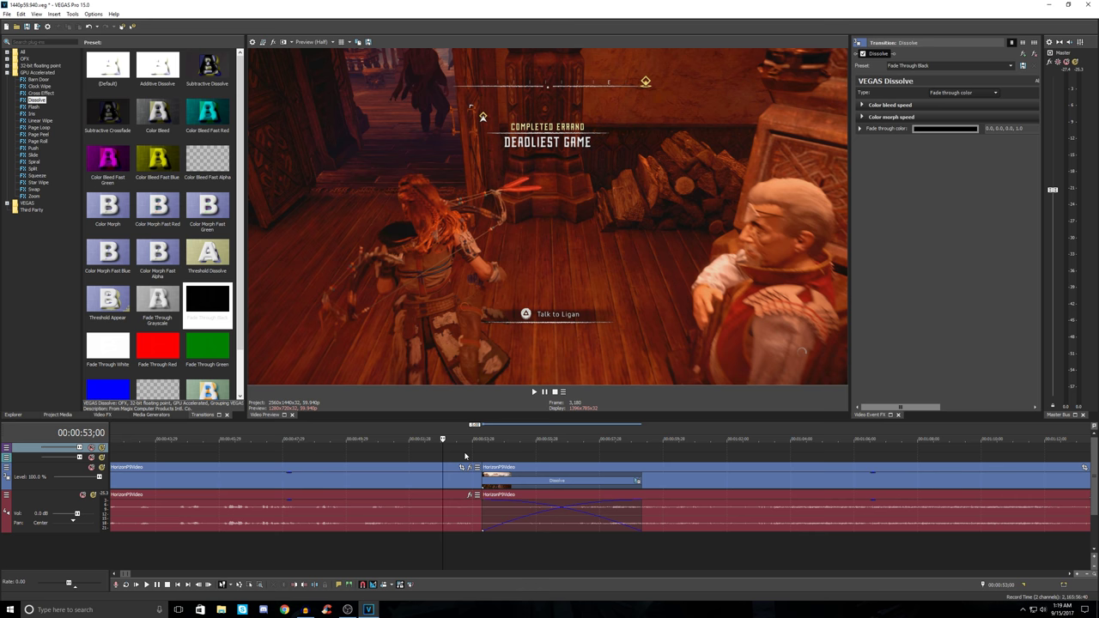
key("space")
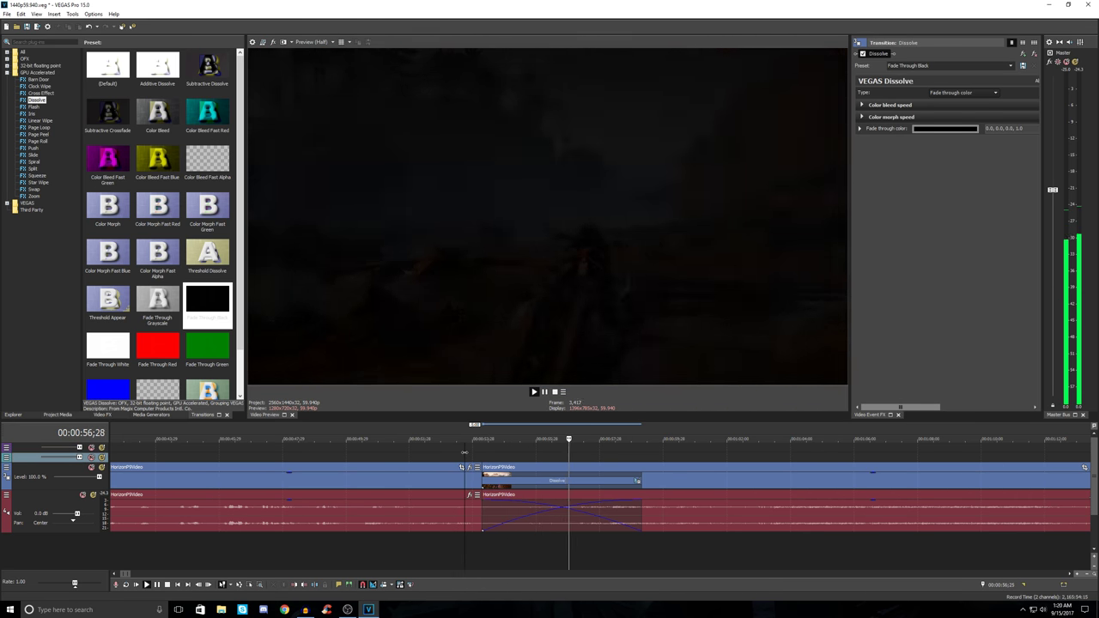
key("space")
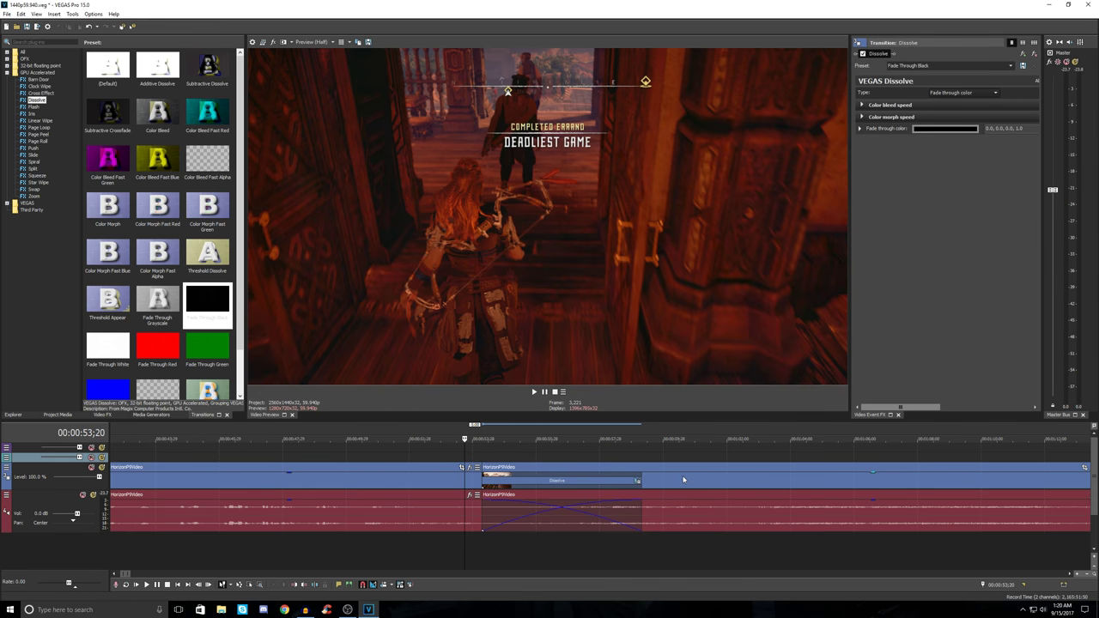
Step: Extend the second video clip's start earlier so the Dissolve overlap lasts about 6 seconds, and play through the transition
left_click_drag(688, 485, 658, 488)
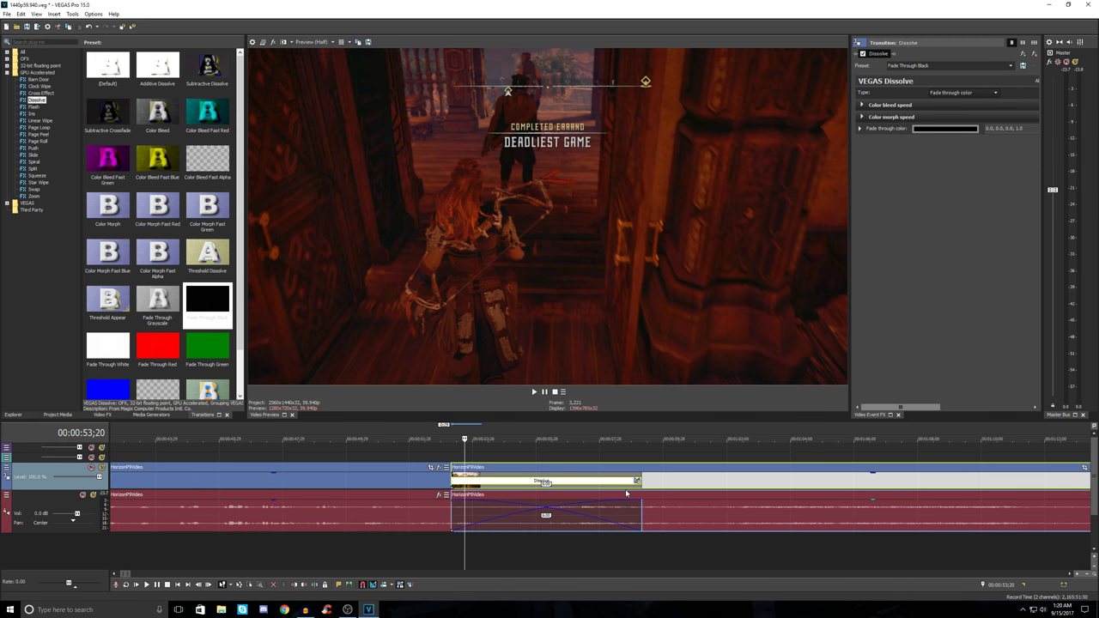
left_click(395, 451)
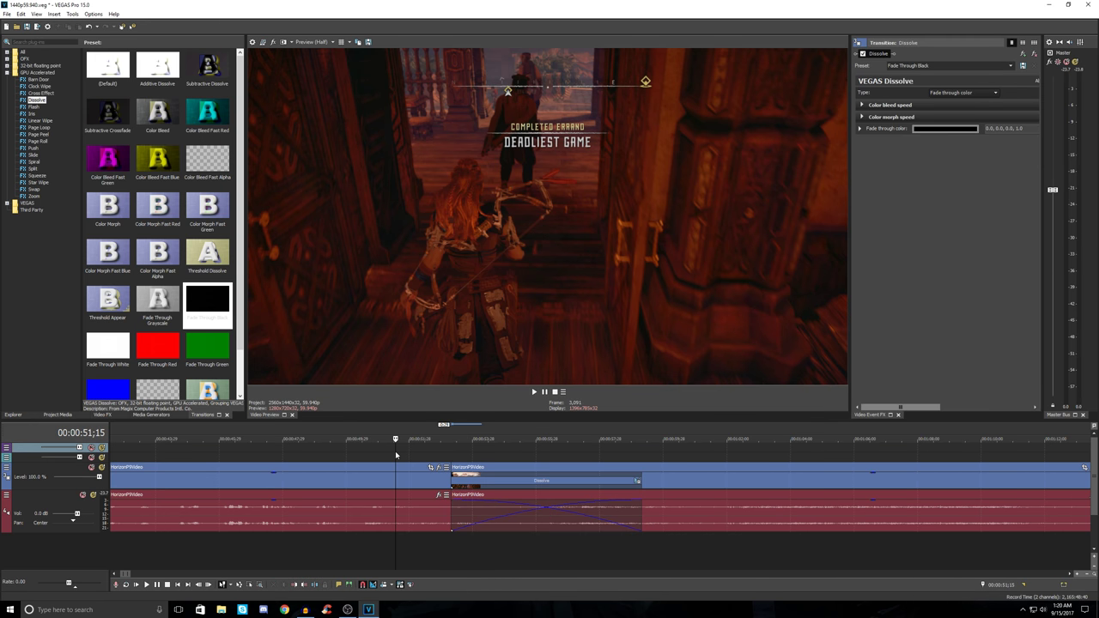
key("space")
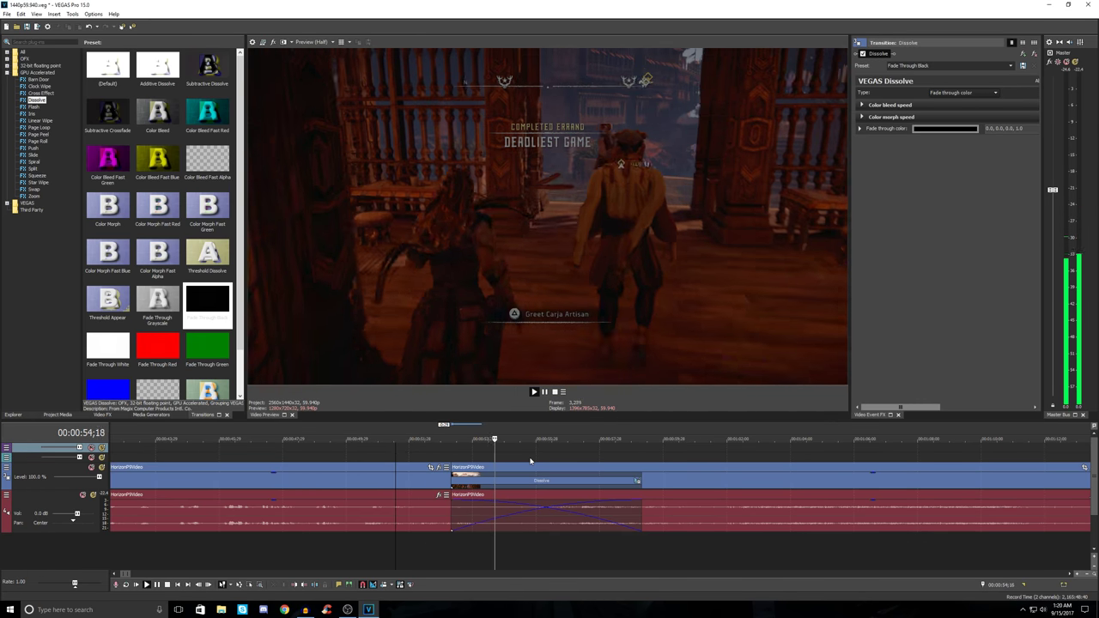
key("space")
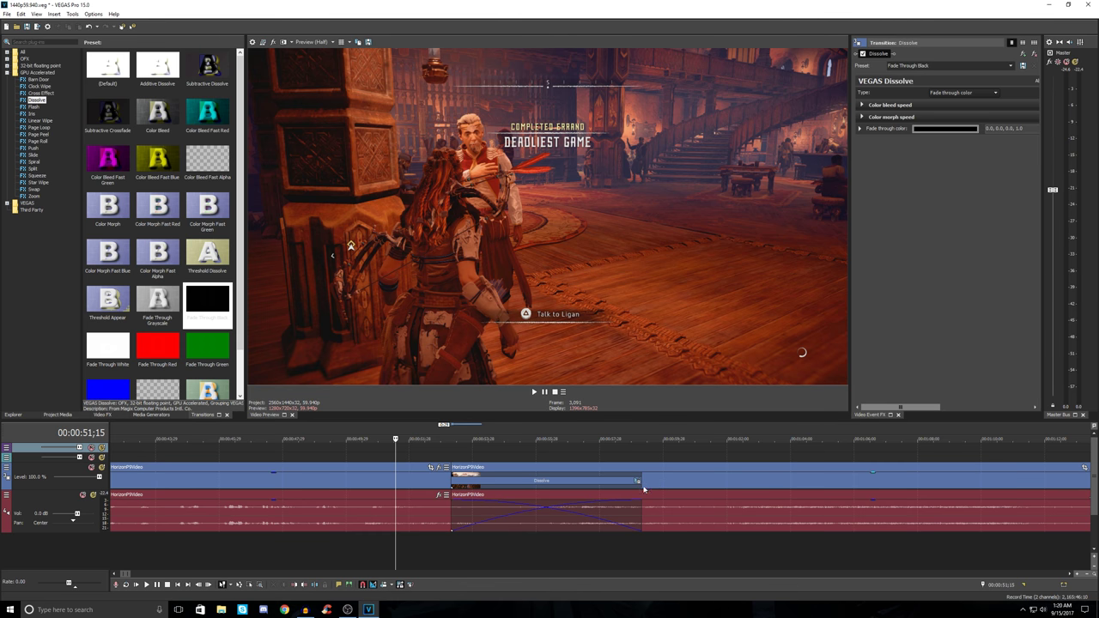
Step: Shift the whole overlap of the two clips about 2.3 seconds later, and play back the fade through black
left_click_drag(644, 488, 806, 490)
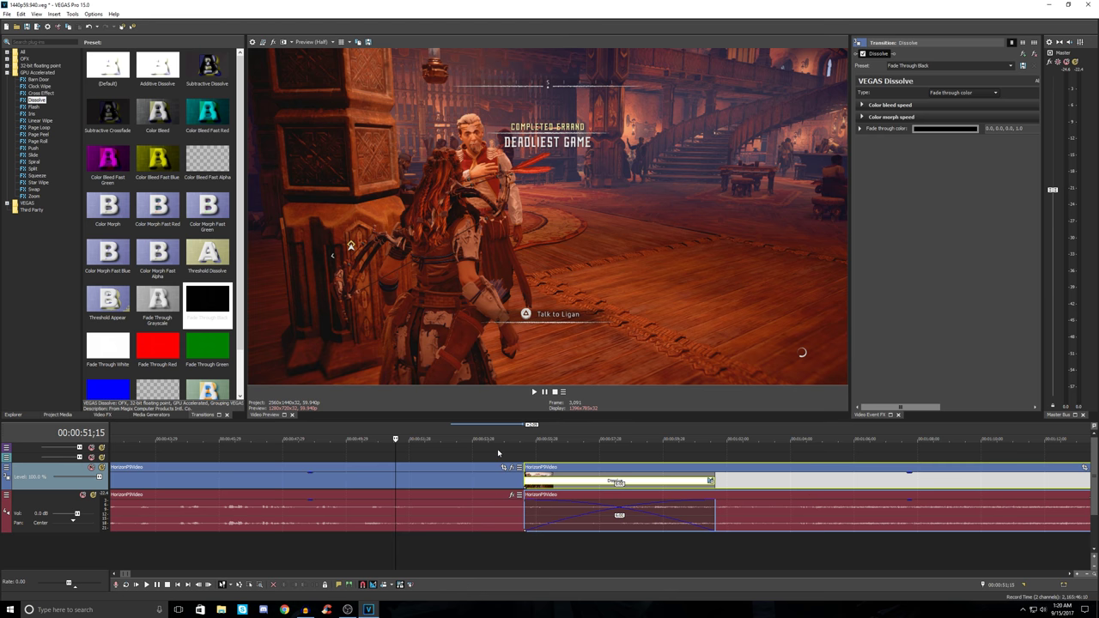
left_click(498, 453)
key("space")
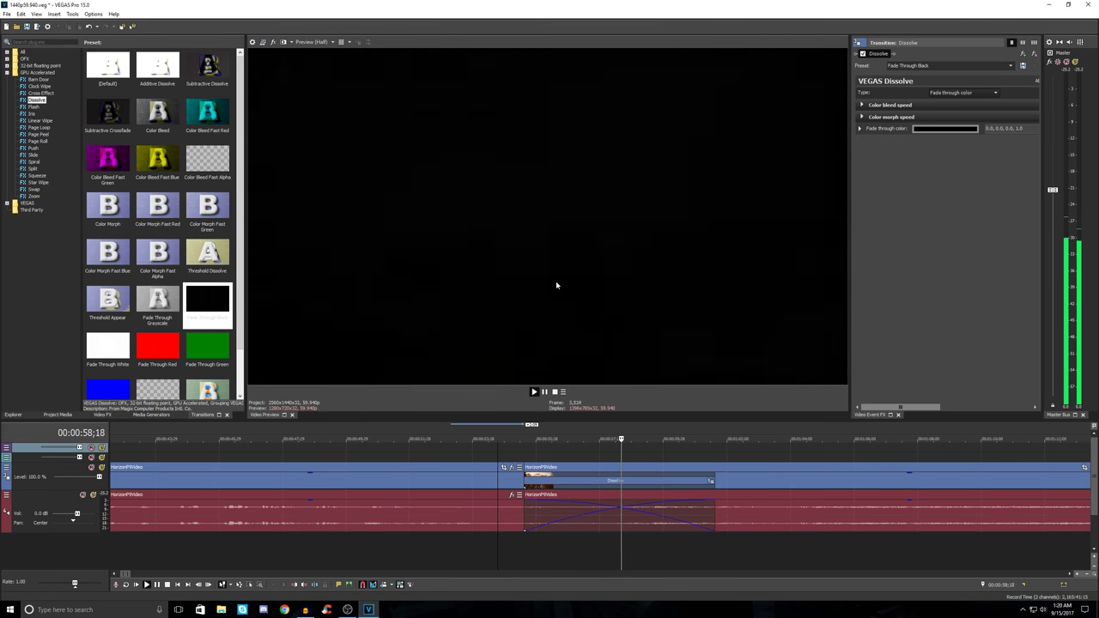
key("space")
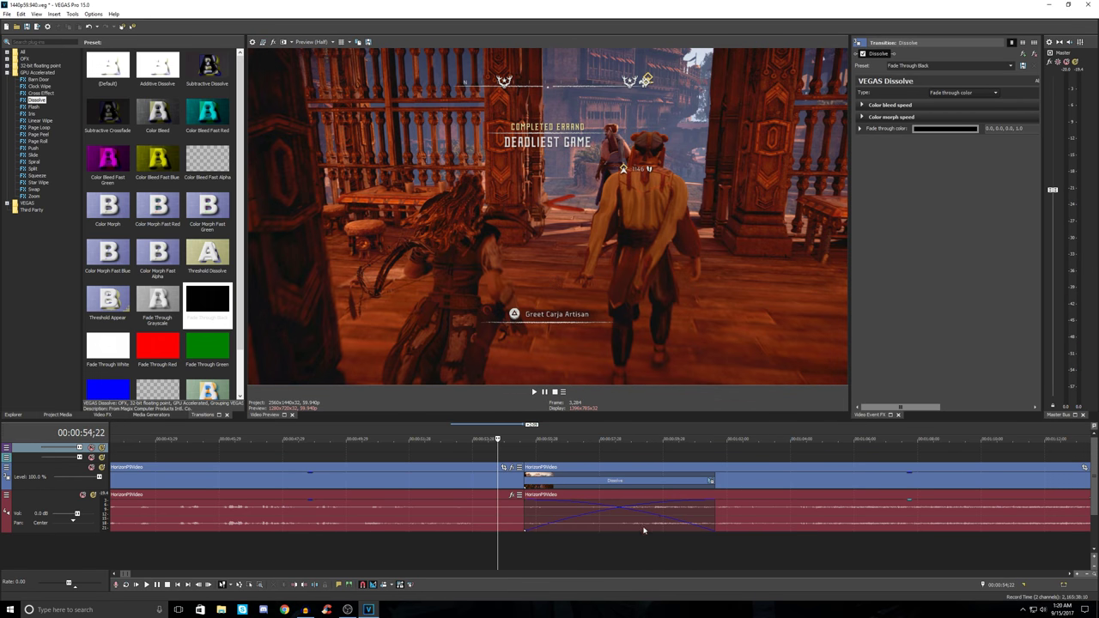
Step: Change the audio crossfade's fade type to smooth S-shaped curves for both clips, and listen to the result
right_click(714, 513)
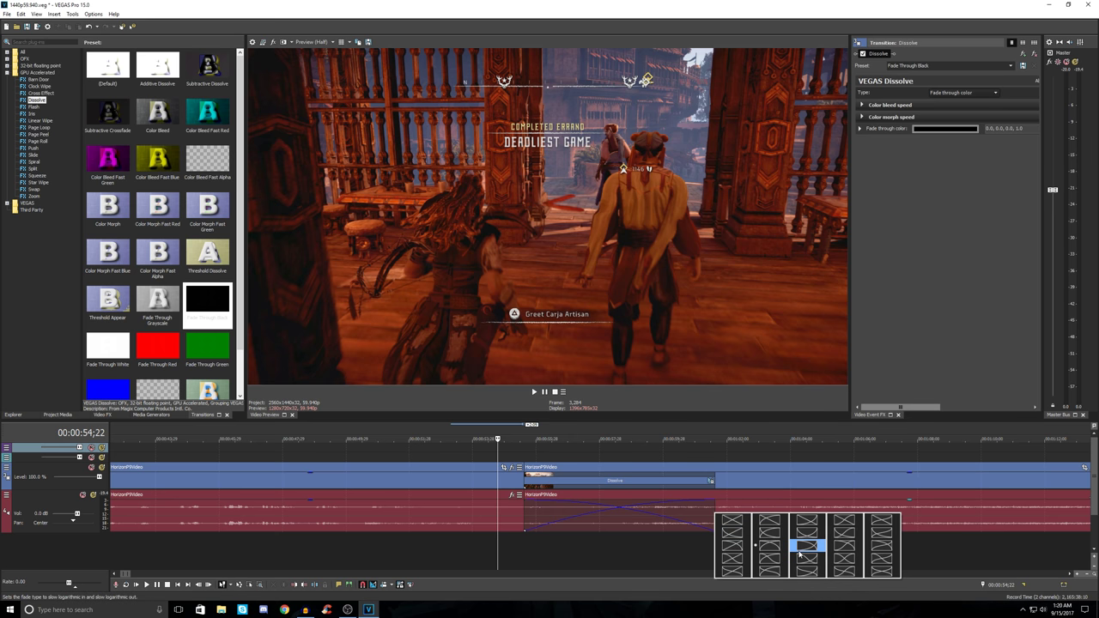
left_click(848, 559)
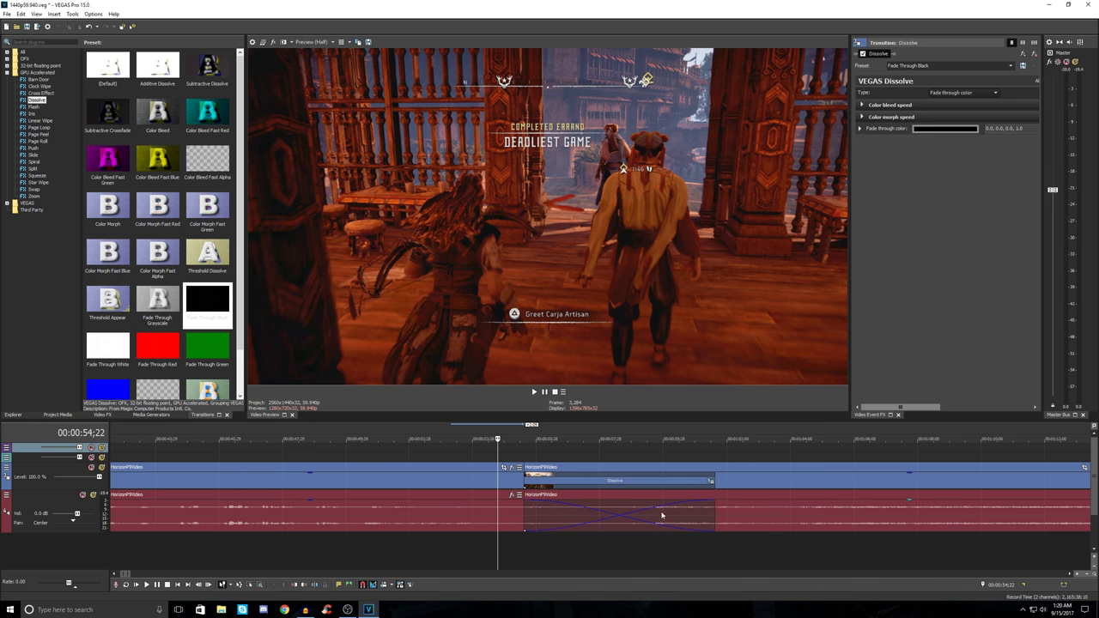
left_click(486, 546)
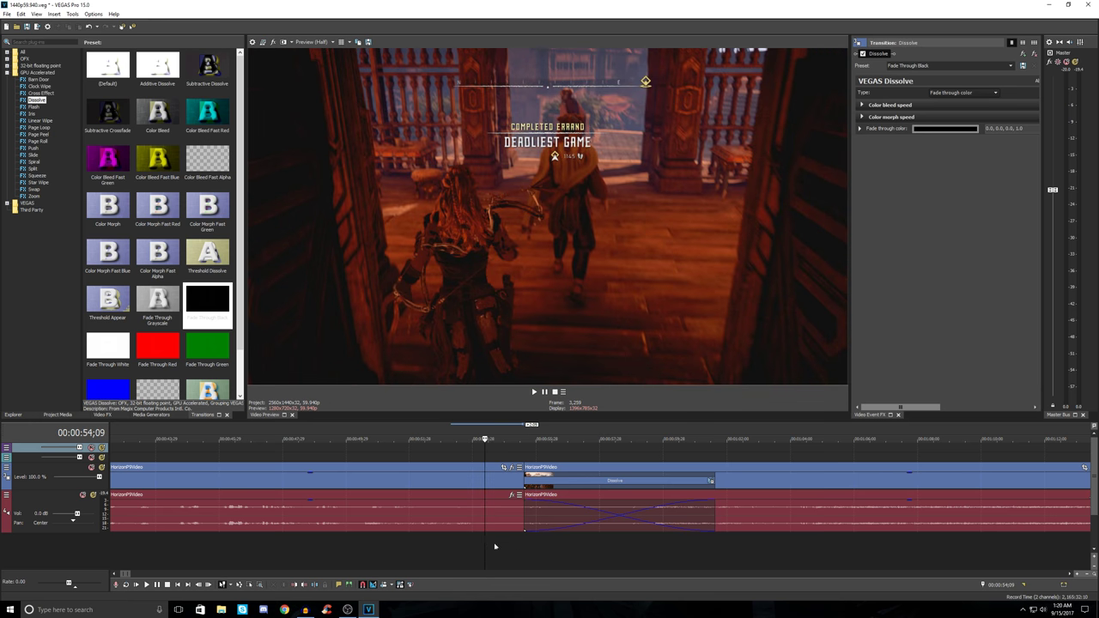
key("space")
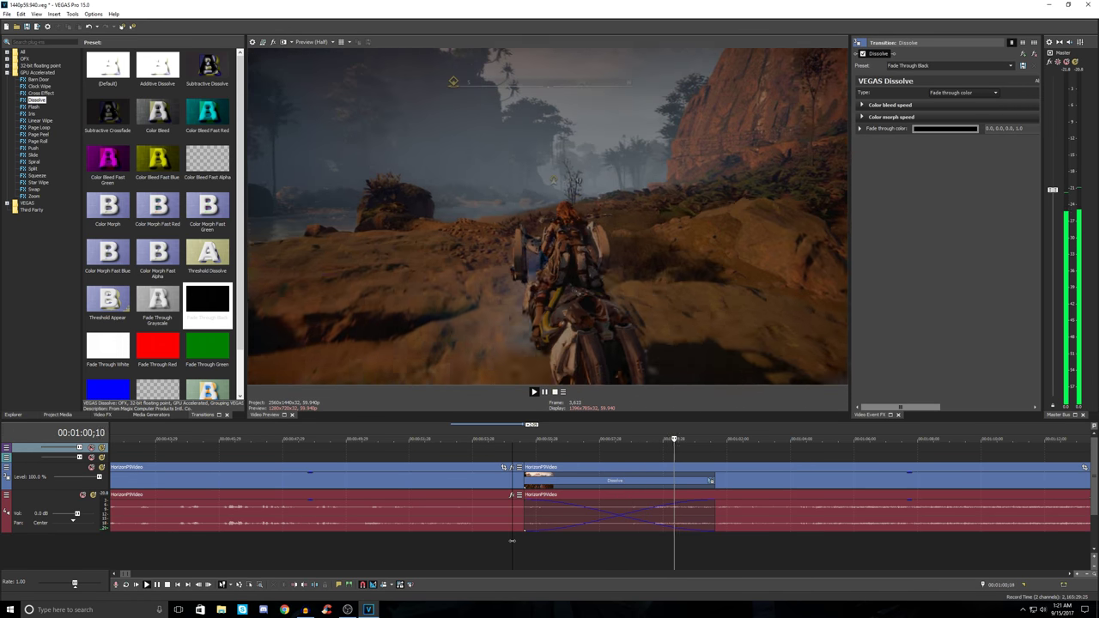
key("space")
Step: Extend only the second clip's audio start earlier for an audio crossfade of about 8 seconds, and play it back
left_click(745, 506)
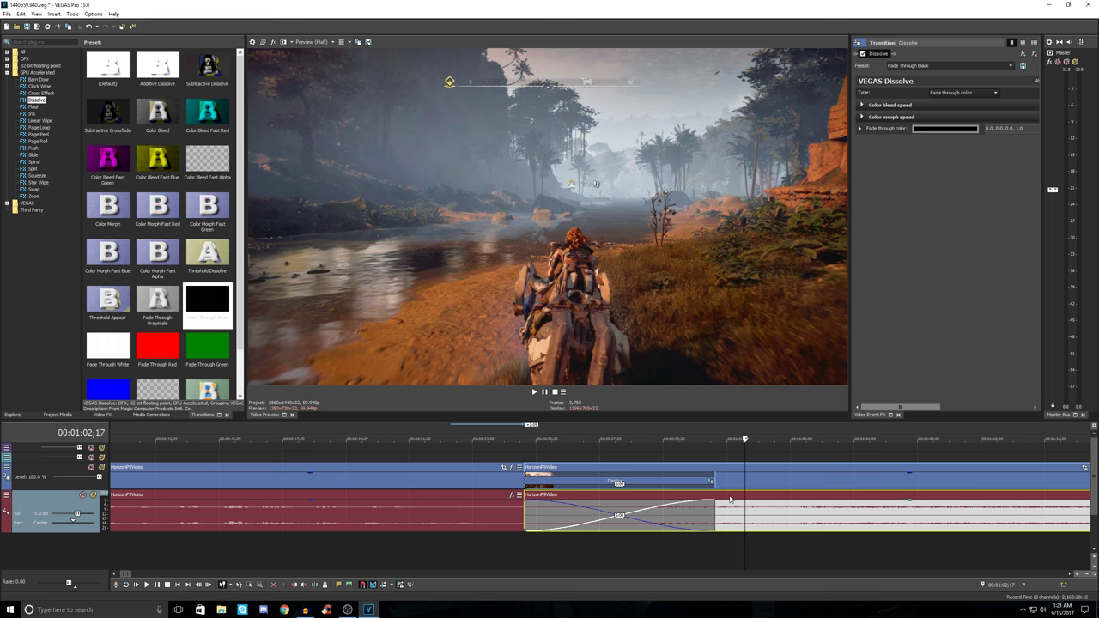
left_click(732, 512)
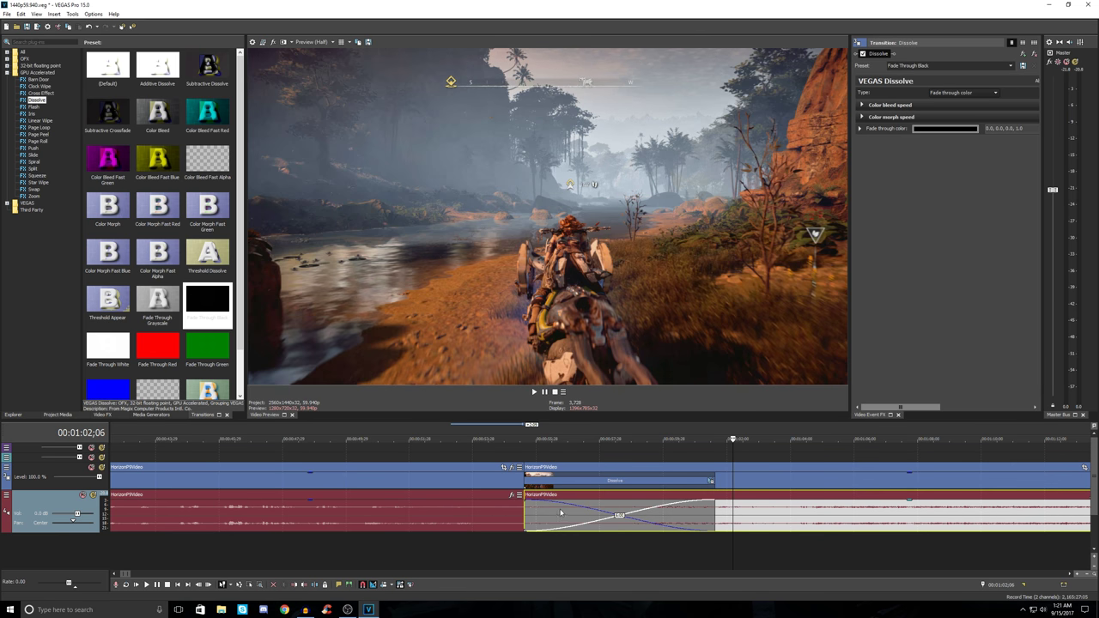
left_click_drag(525, 513, 465, 512)
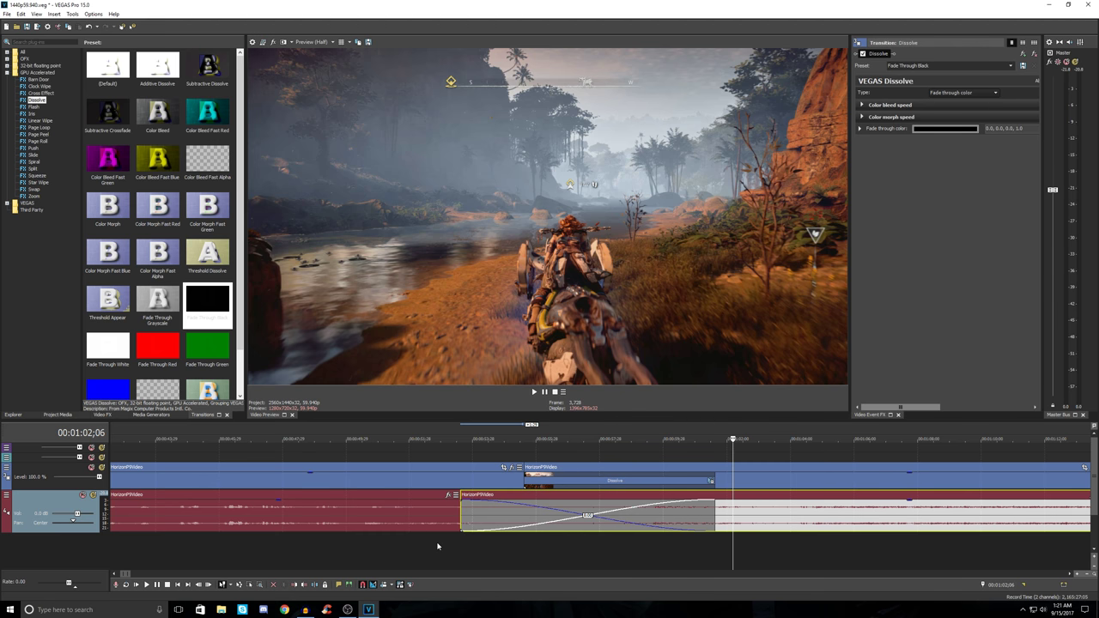
left_click(437, 546)
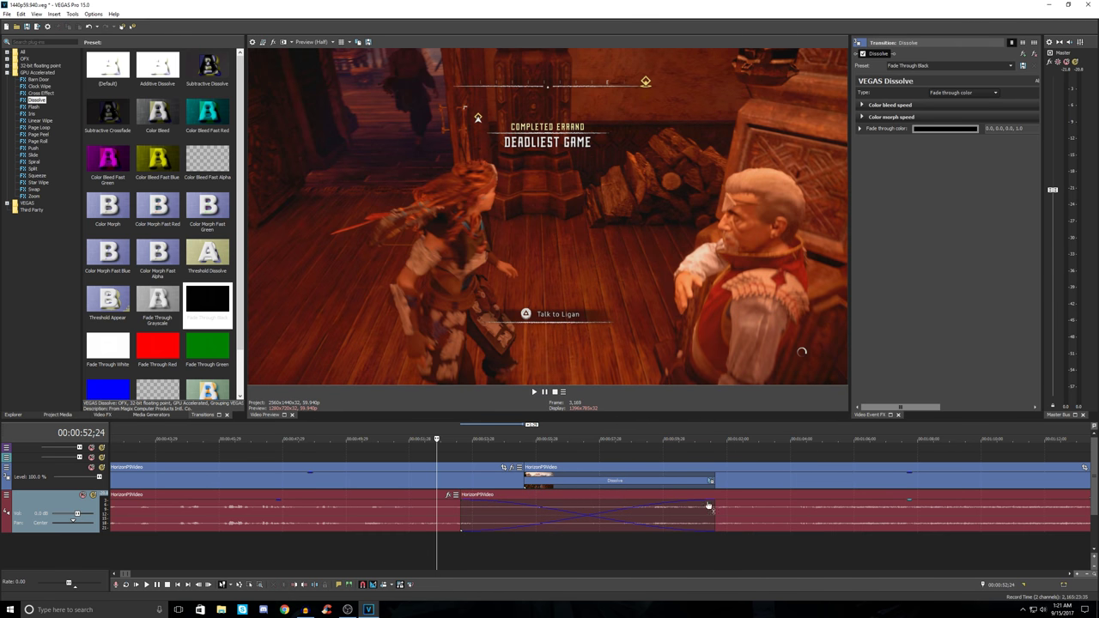
key("space")
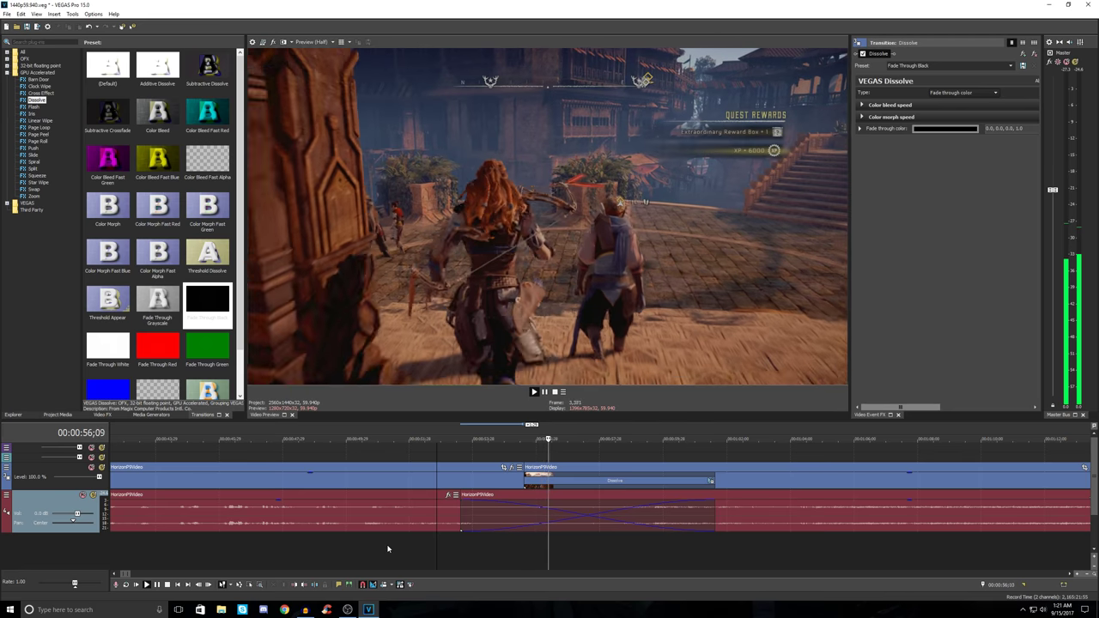
key("space")
Step: Try a longer audio crossfade of about 10 seconds by extending the second clip's audio start, and play it back
left_click_drag(461, 522, 391, 528)
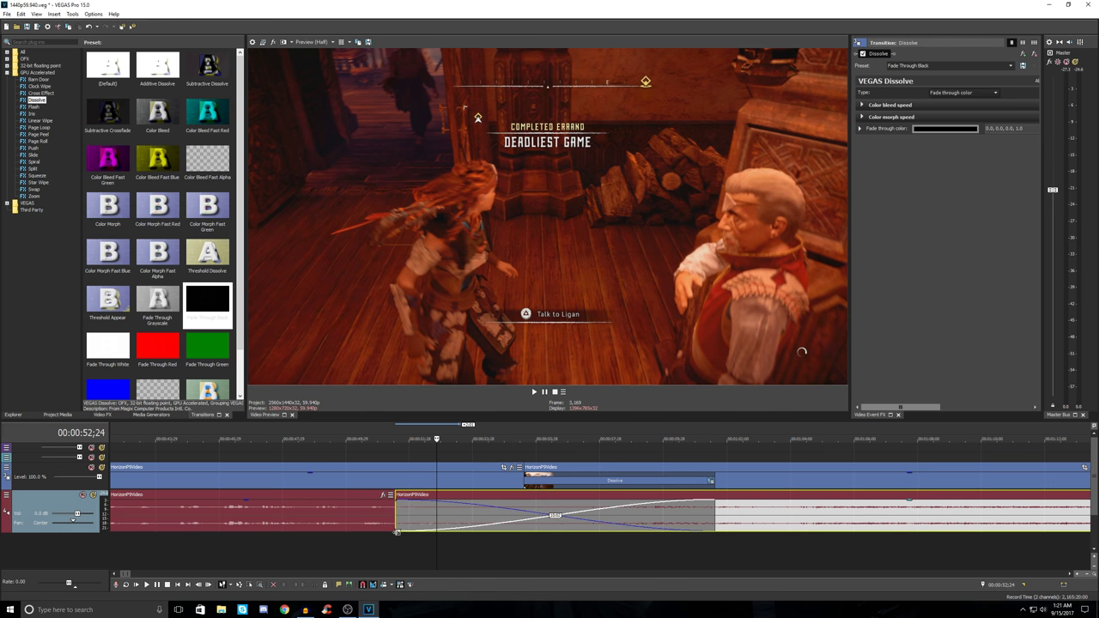
left_click_drag(397, 532, 398, 533)
left_click(383, 549)
left_click(340, 546)
key("space")
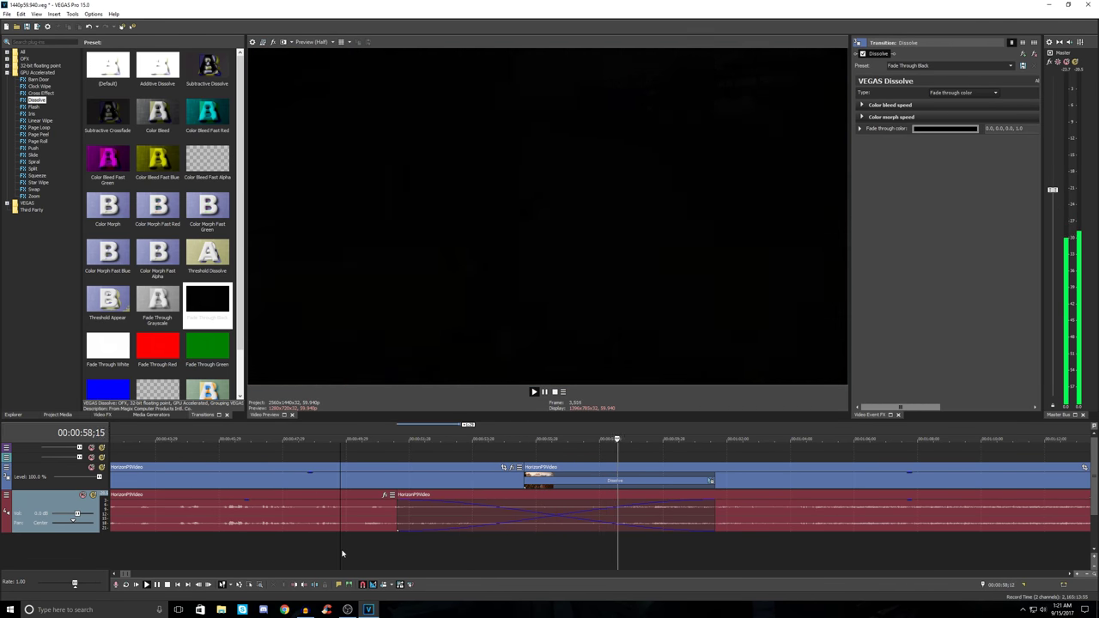
key("space")
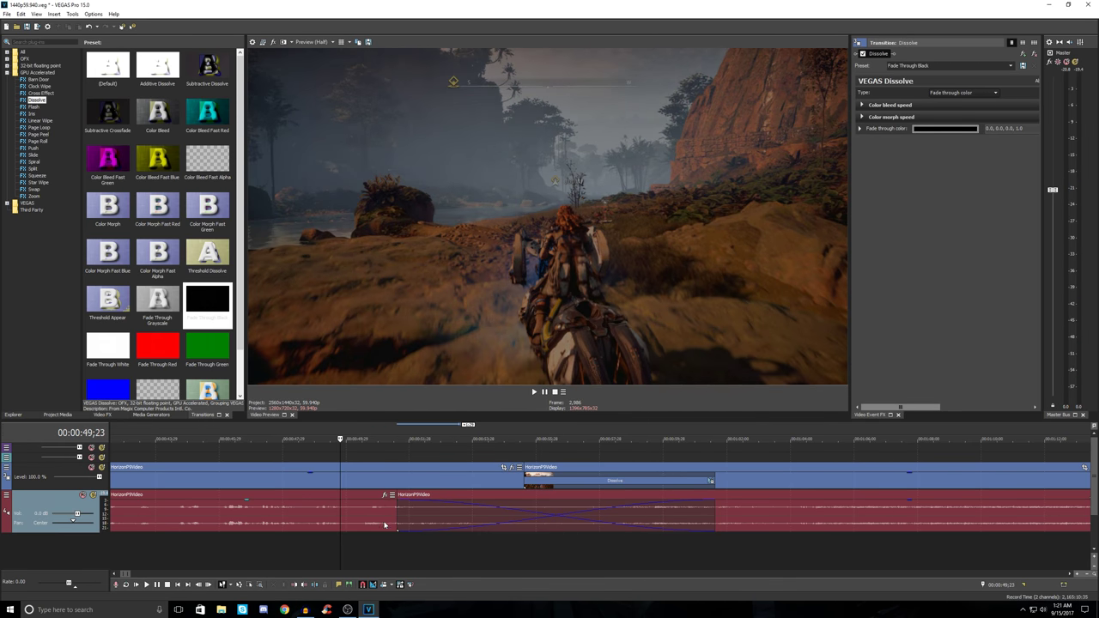
Step: Try shortening the audio crossfade to about 9 seconds, and play it from before the crossfade and from 00:00:55;07
left_click_drag(399, 510, 429, 510)
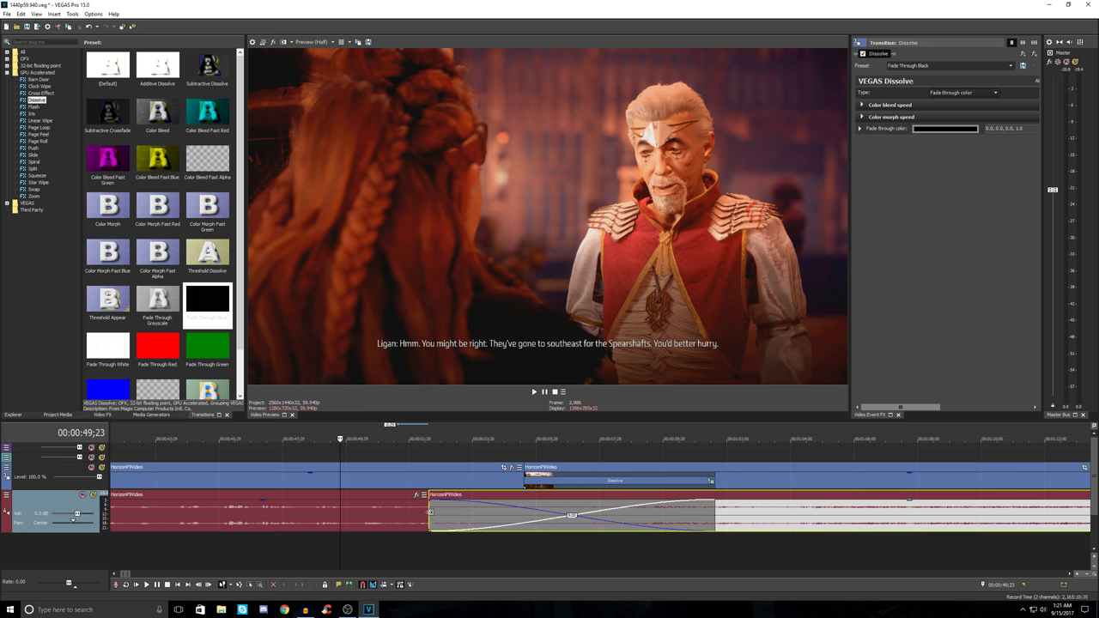
left_click(410, 528)
key("space")
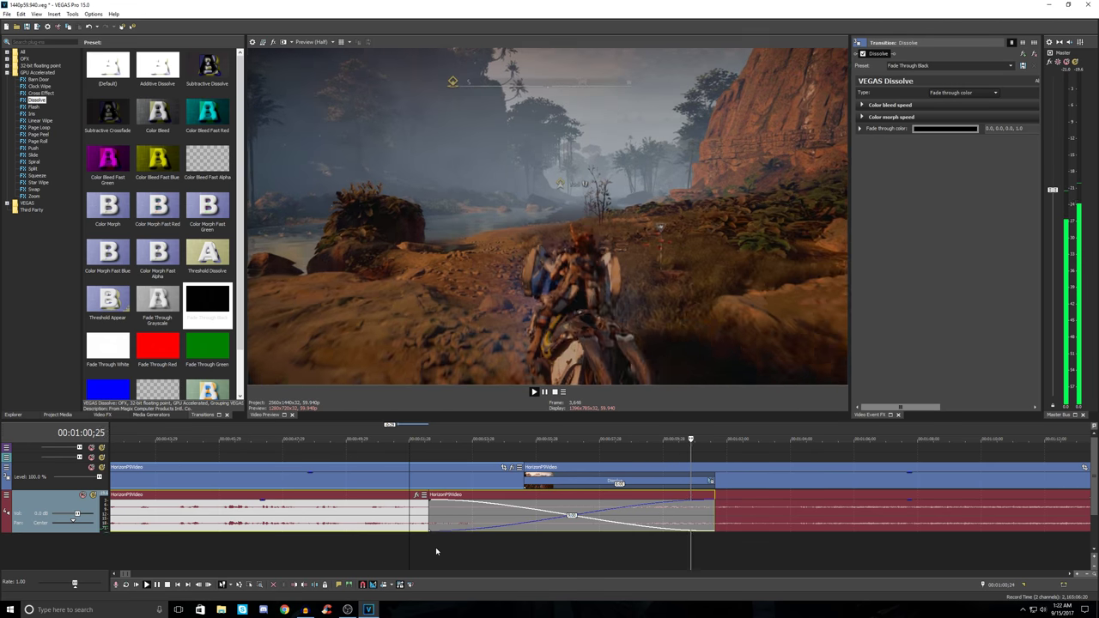
key("space")
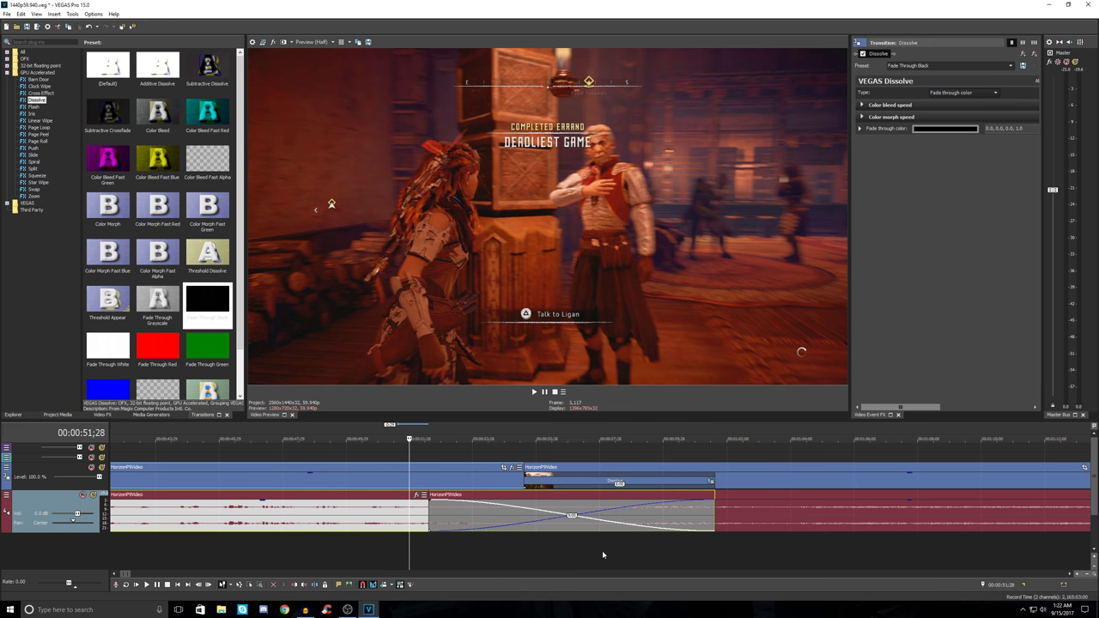
left_click(514, 550)
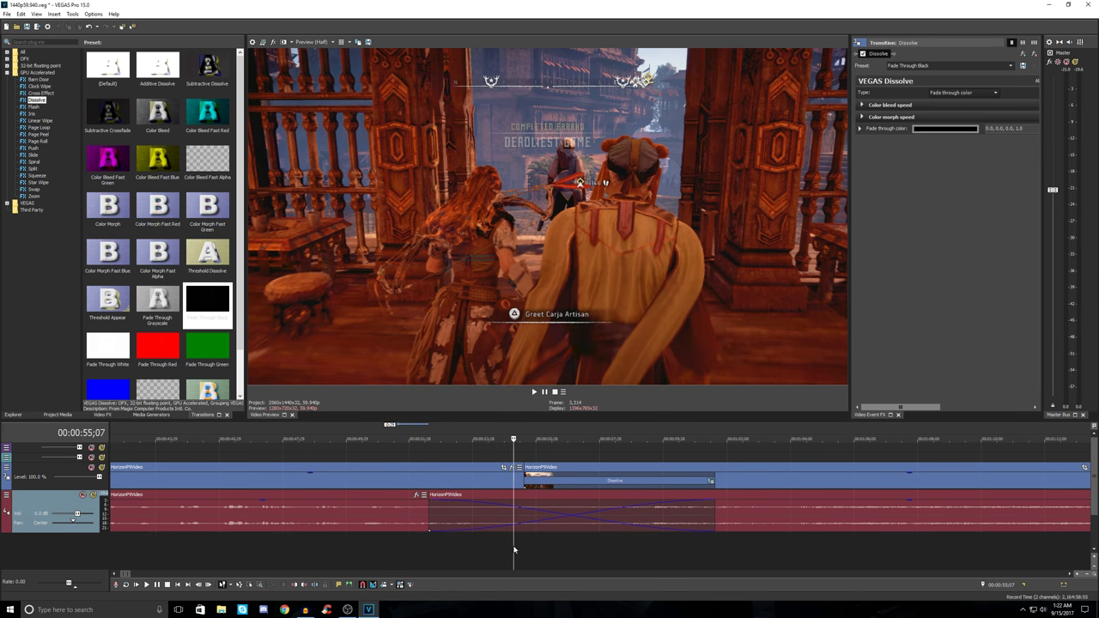
key("space")
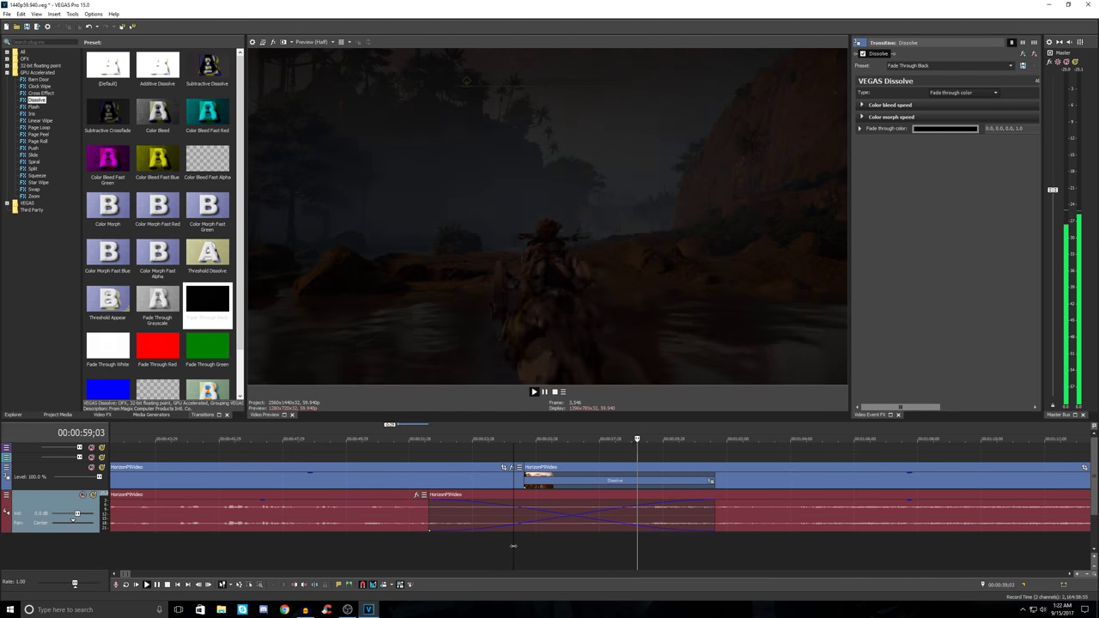
key("space")
Step: Trim the second clip's audio start so the audio crossfade lasts about 8 seconds, and play it from 00:00:53;11
left_click_drag(430, 512, 456, 512)
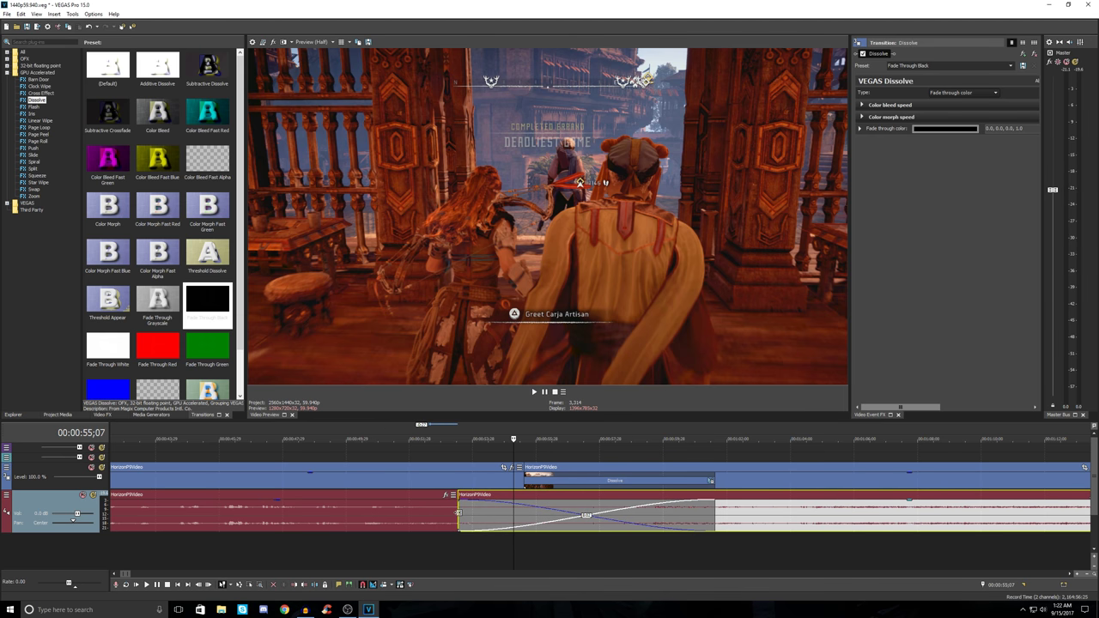
left_click(456, 517)
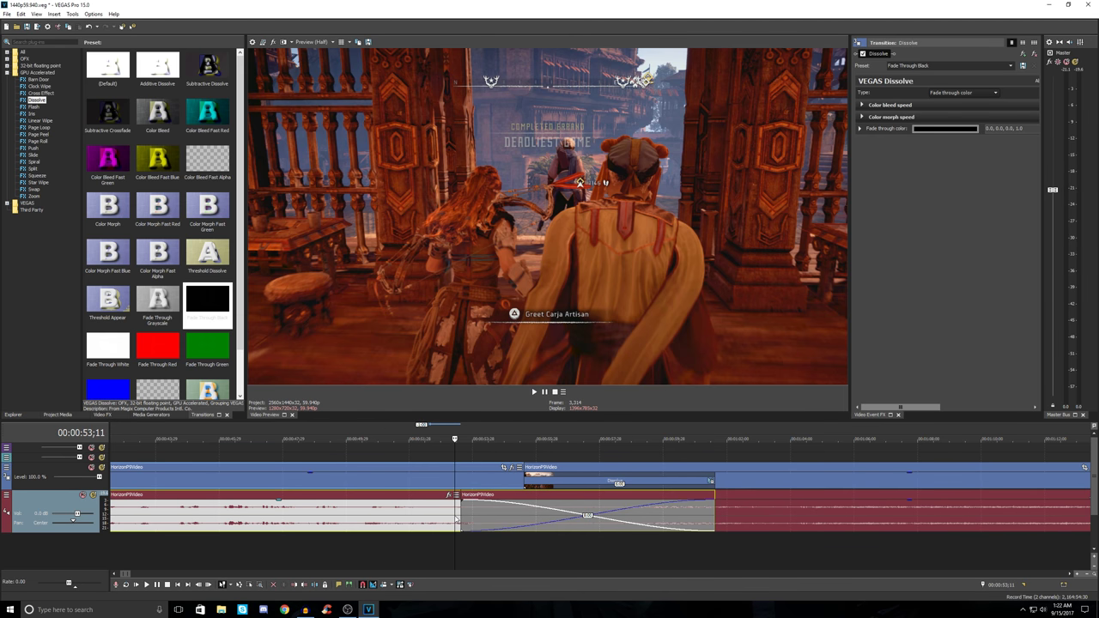
key("space")
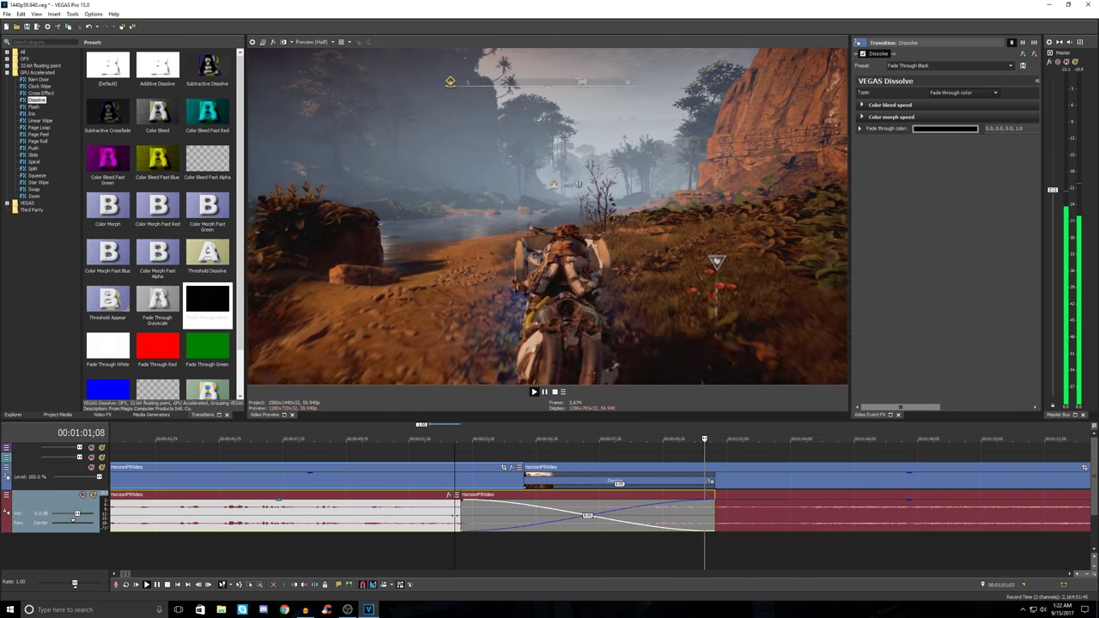
key("space")
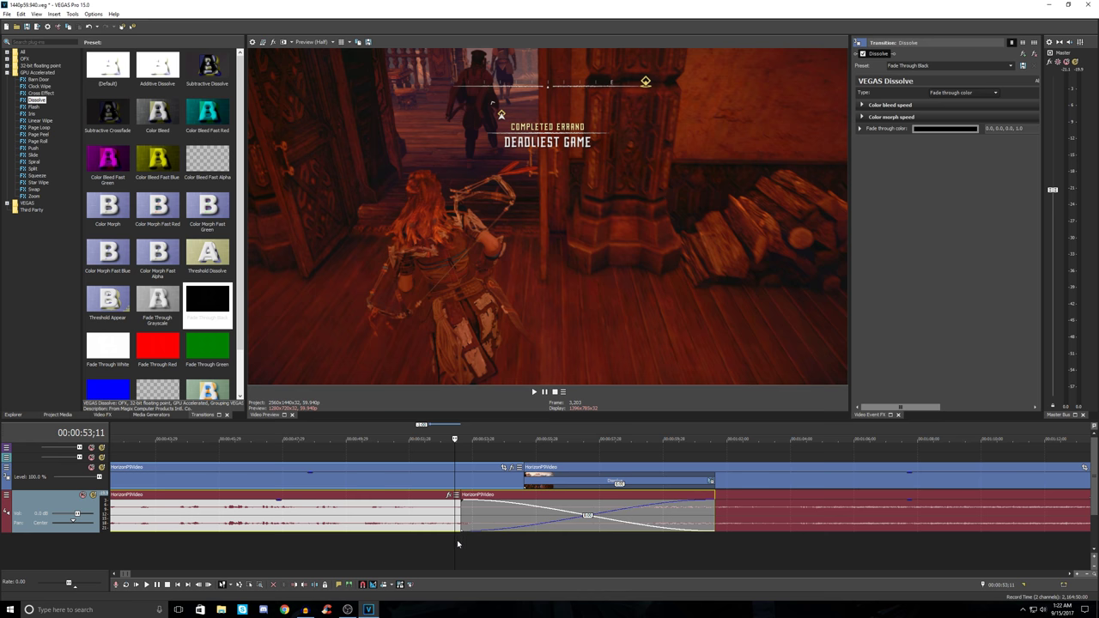
scroll(659, 547, "down", 2)
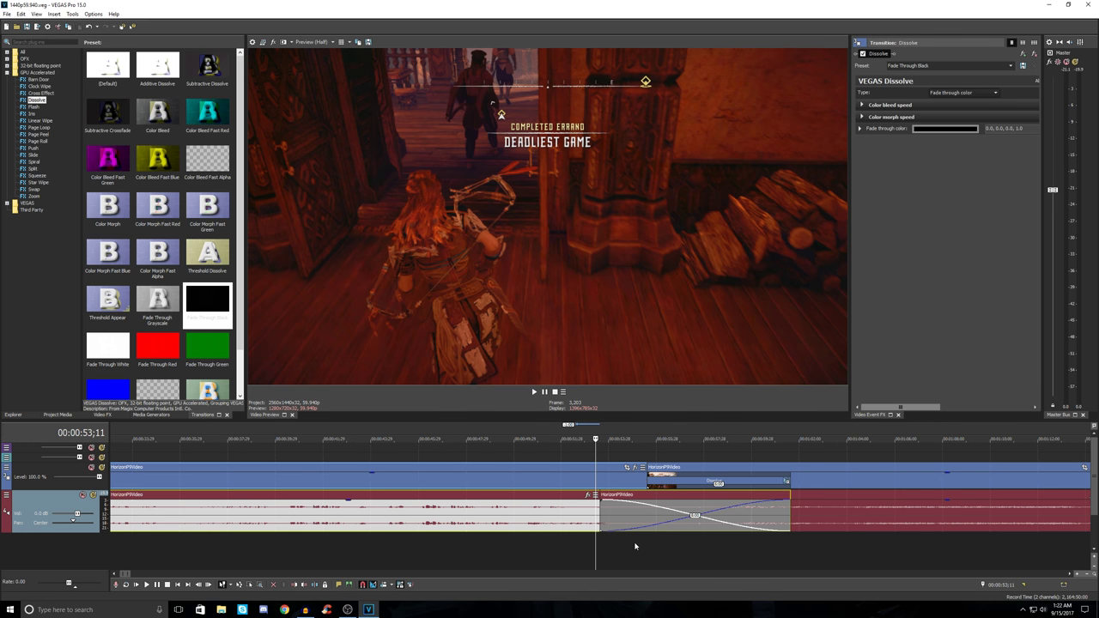
scroll(599, 544, "down", 3)
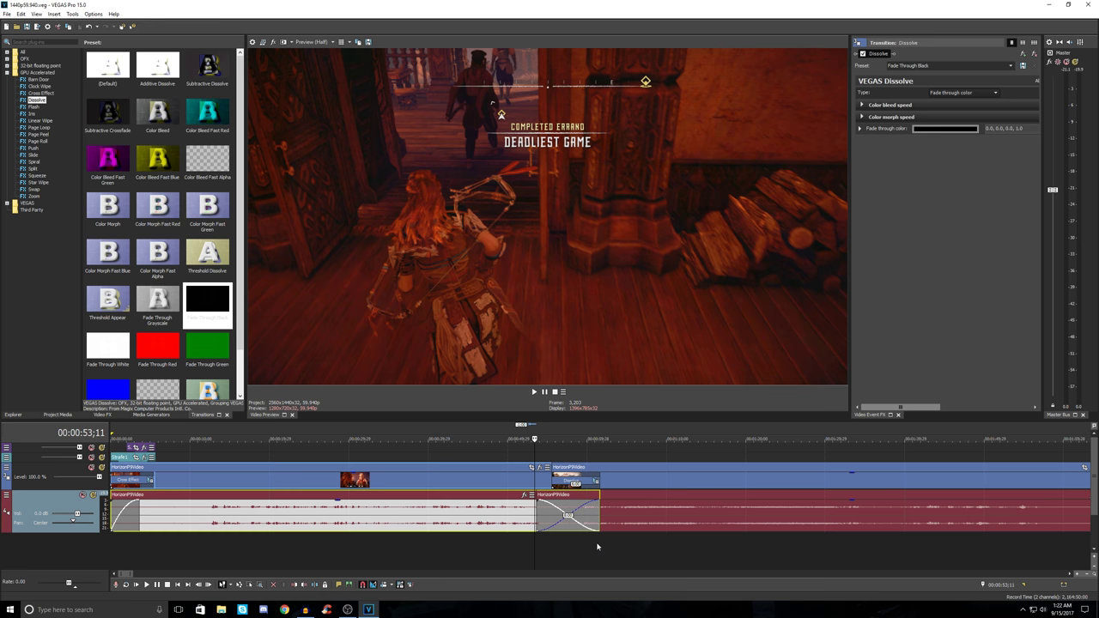
Step: Play through the second clip from 00:01:05;14 onward and examine where the riding section becomes uneventful
scroll(586, 546, "down", 2)
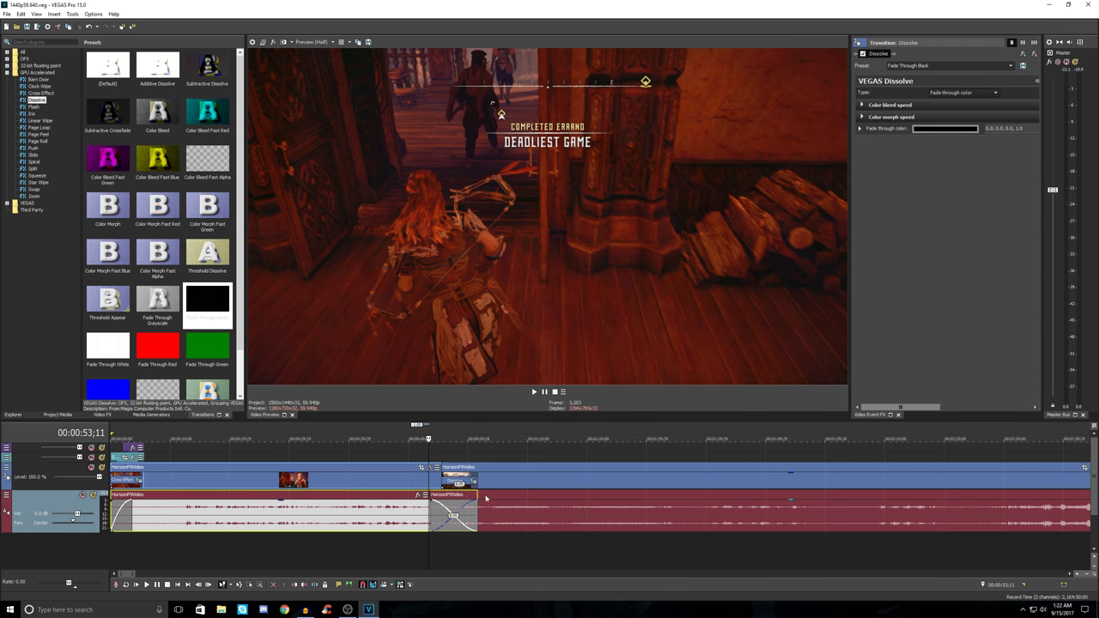
left_click(500, 450)
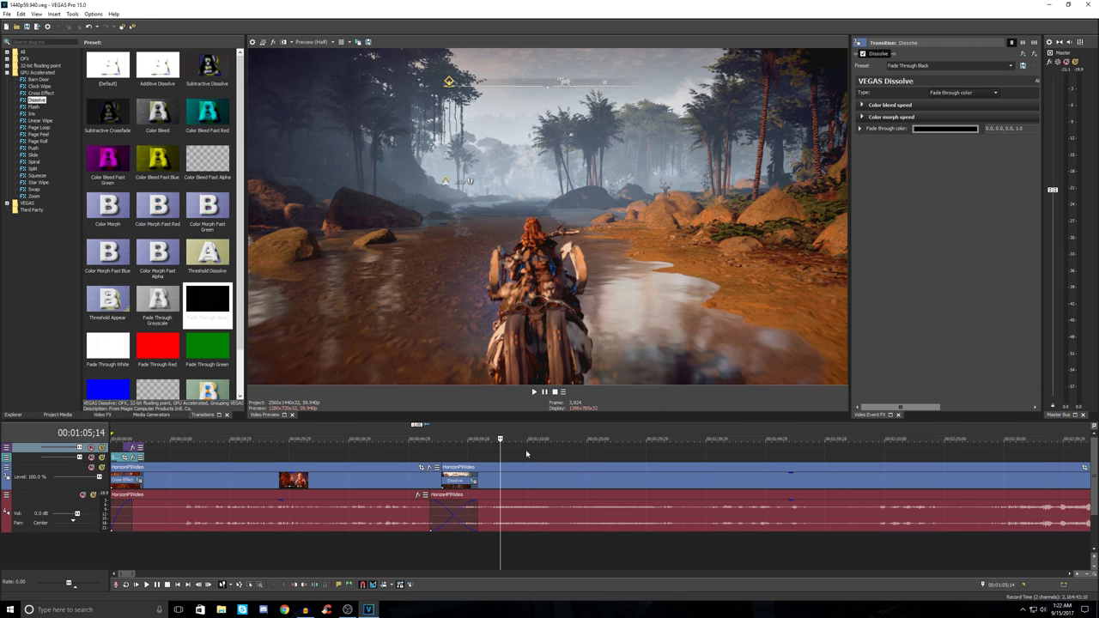
scroll(524, 460, "down", 2)
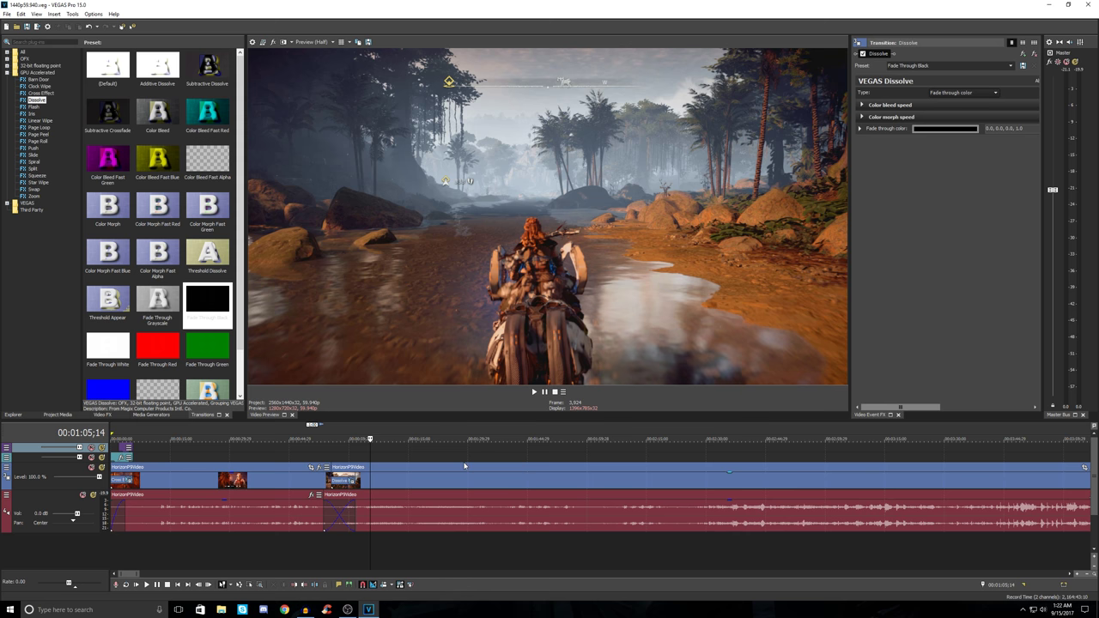
key("space")
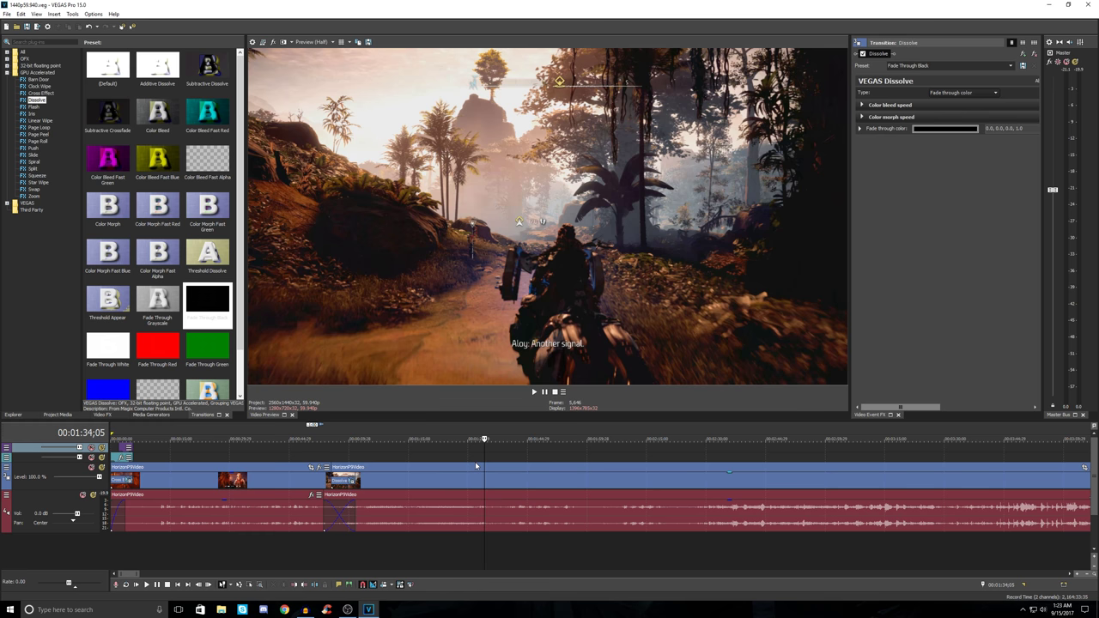
left_click(369, 485)
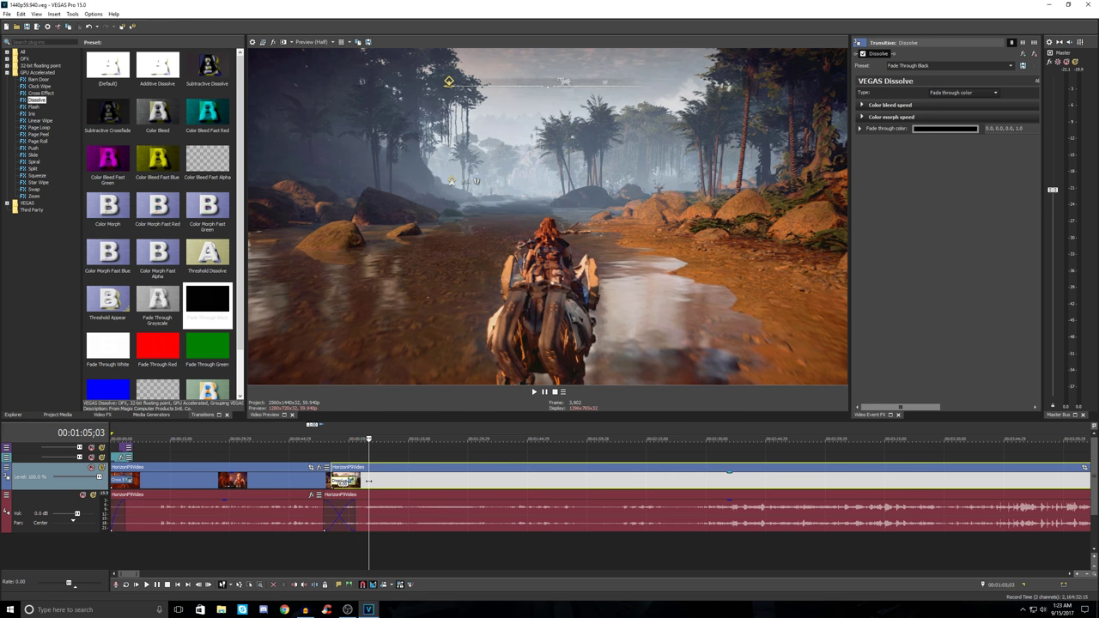
left_click(417, 479)
left_click(467, 479)
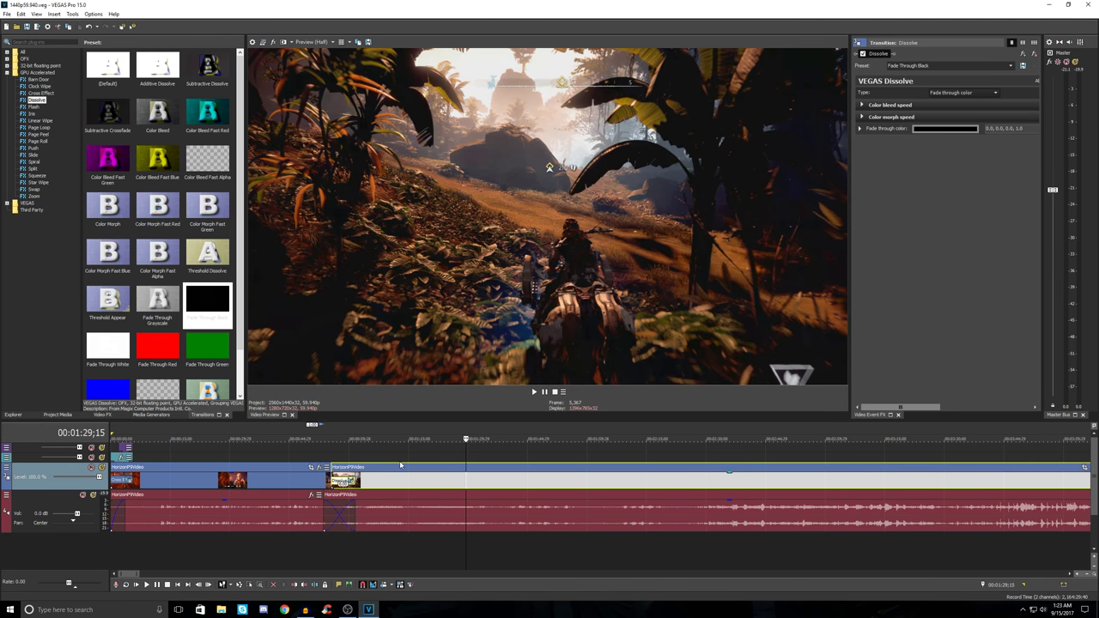
left_click(378, 452)
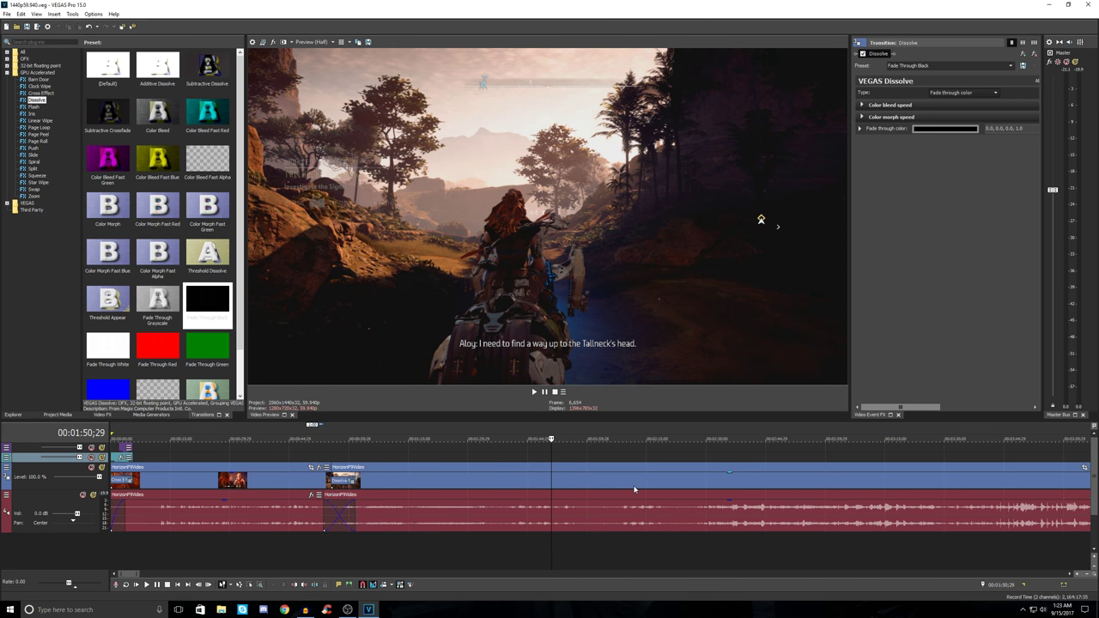
Step: Examine the second clip's footage between about 00:02:28 and 00:02:50 for the point where the action resumes
scroll(526, 505, "down", 2)
left_click(554, 481)
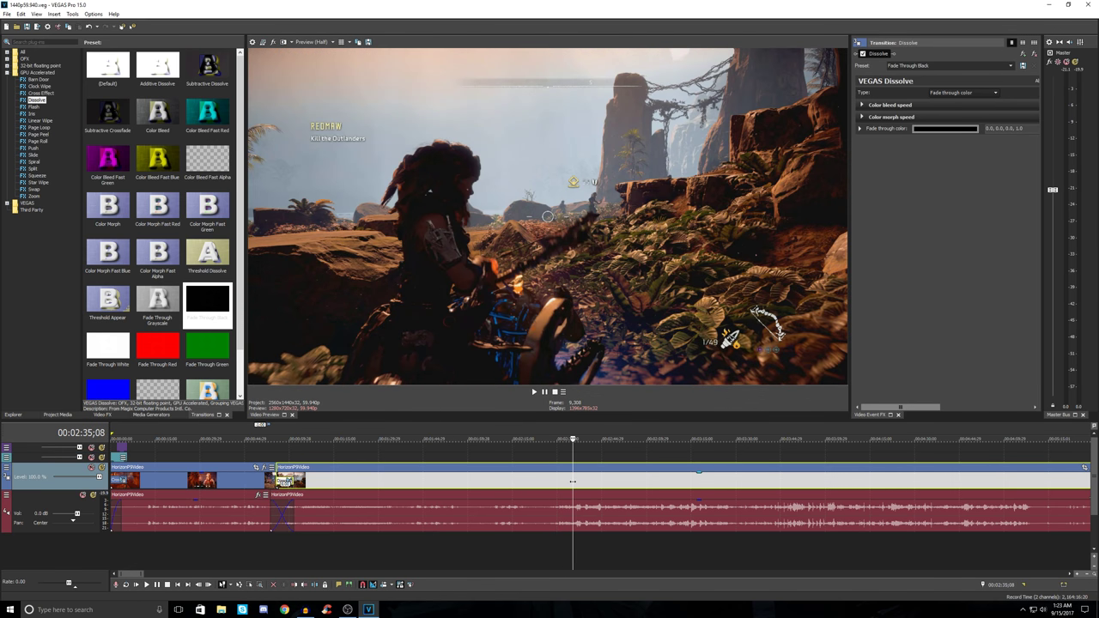
key("Left")
key("Left")
key("Left")
key("Left")
key("Left")
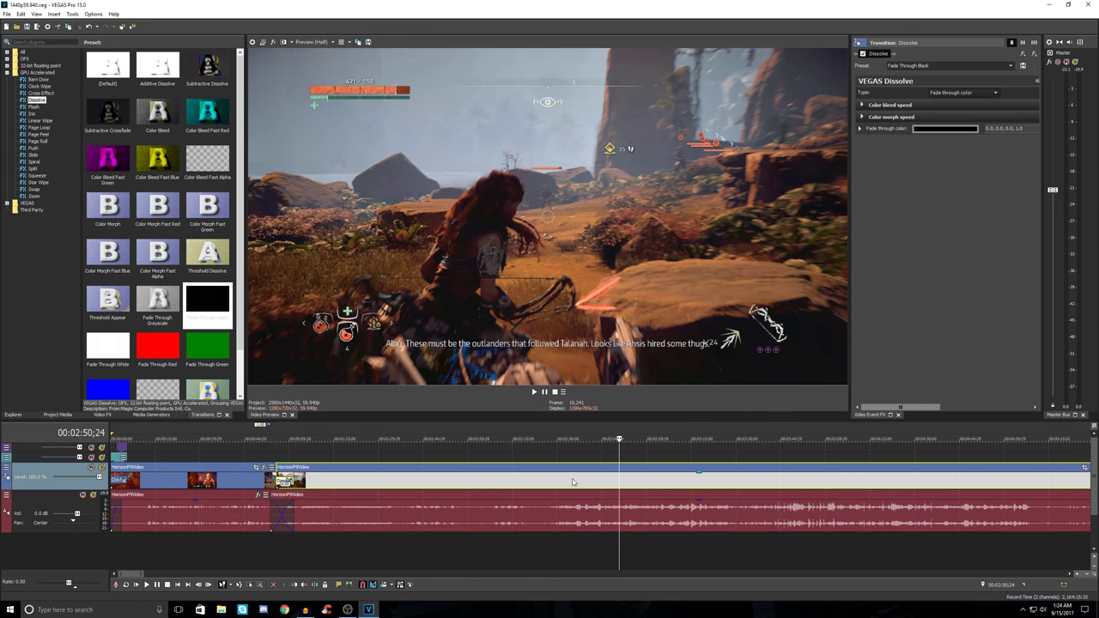
left_click(554, 481)
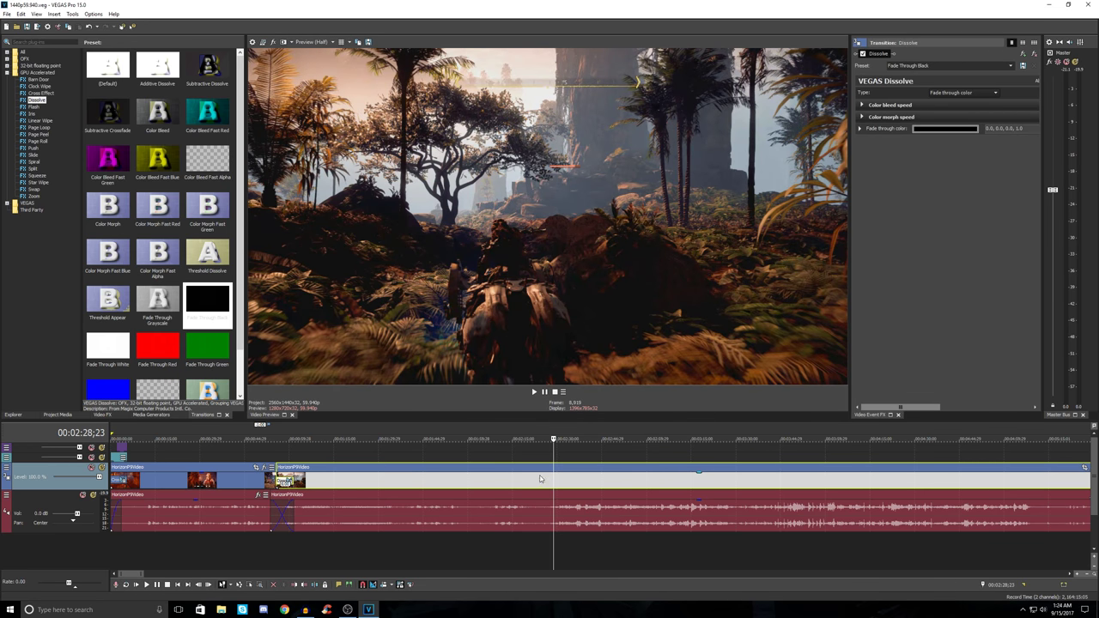
Step: Split the second clip's video and audio at 00:02:25;02, just before the fight with the outlanders
left_click(534, 508, "ctrl")
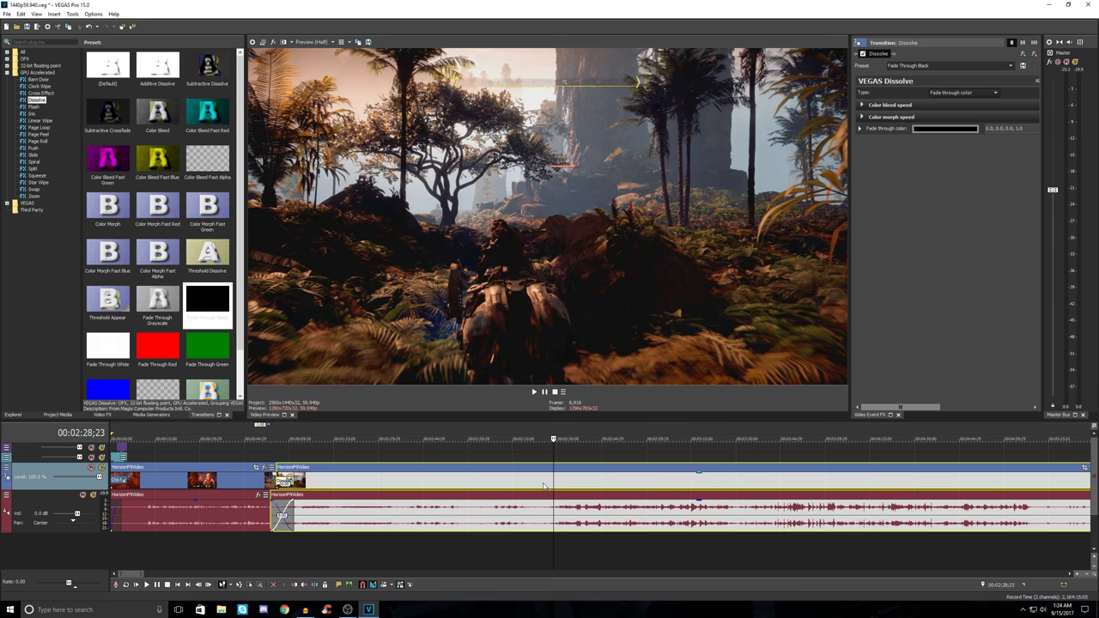
left_click(553, 510, "ctrl")
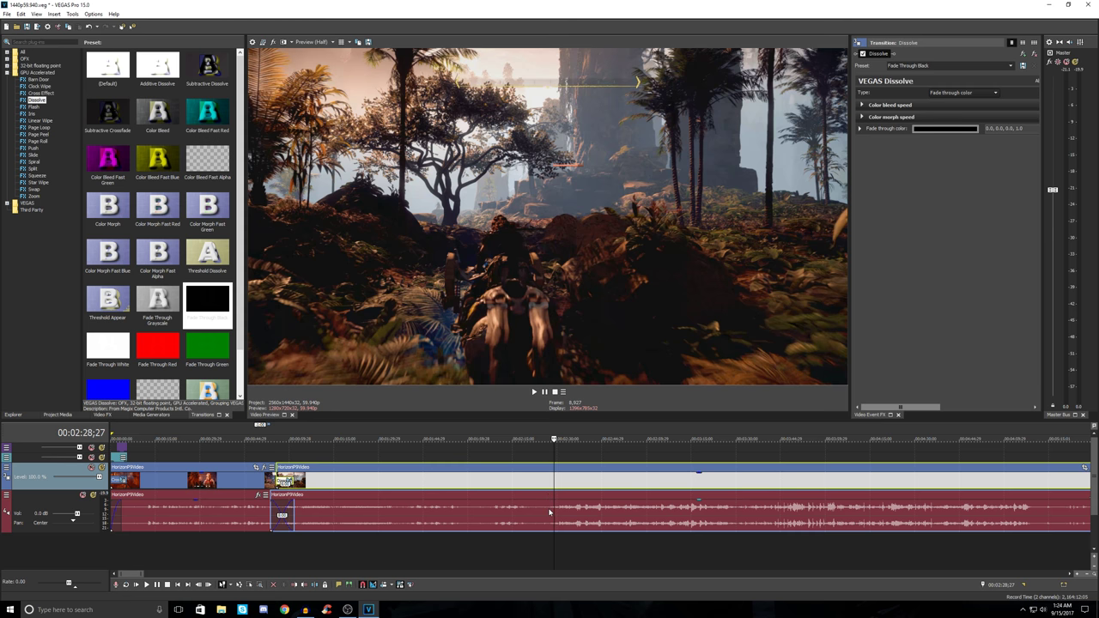
scroll(567, 510, "up", 2)
left_click(579, 509)
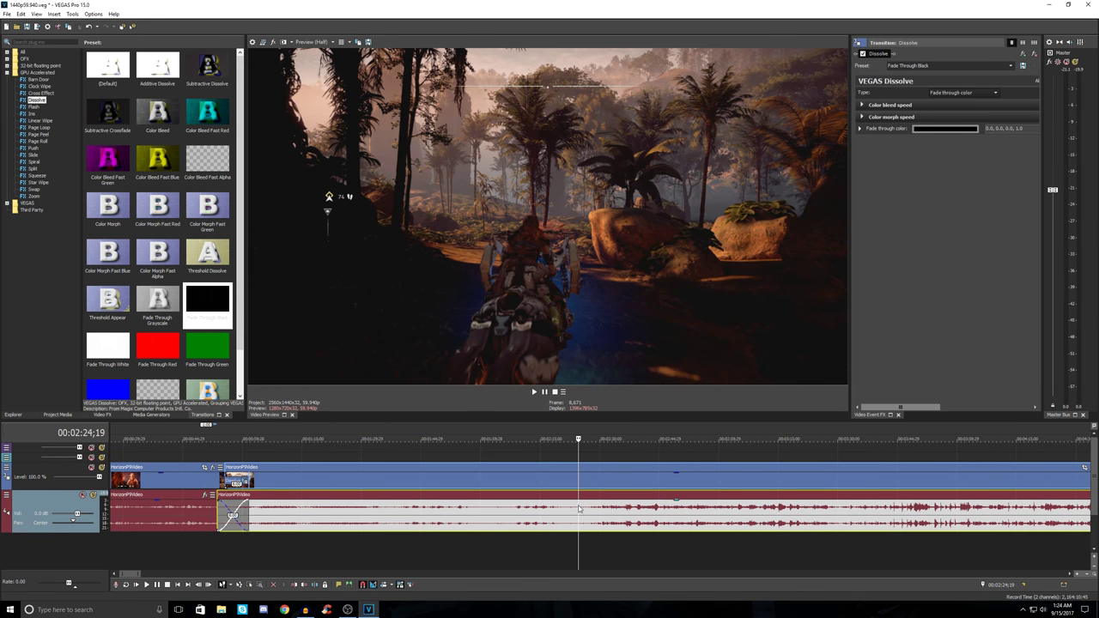
left_click(577, 507)
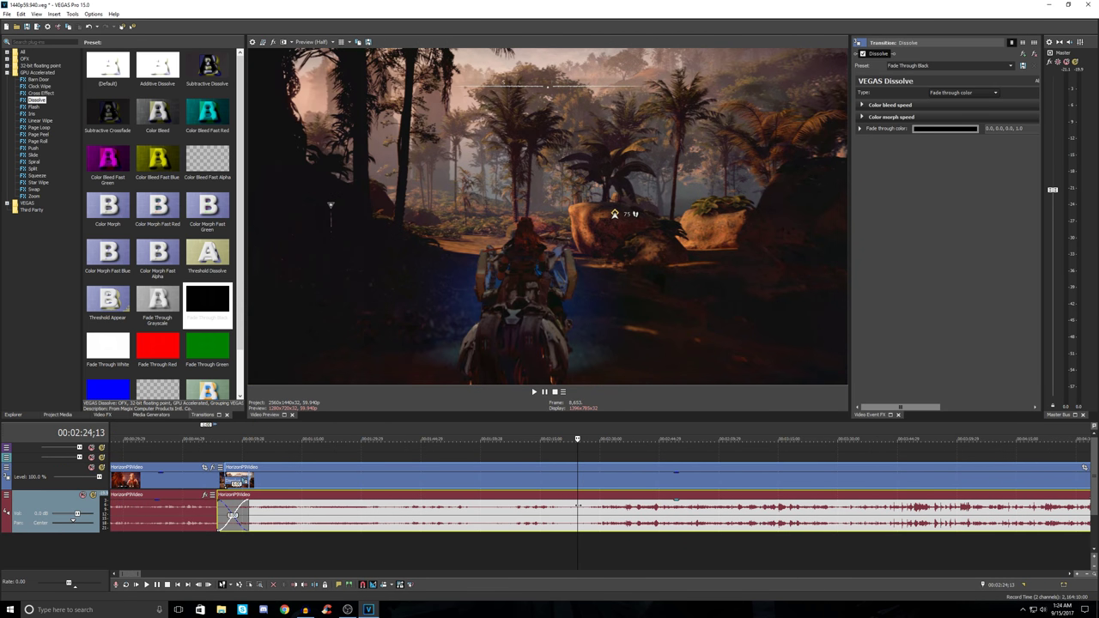
left_click(579, 506)
left_click(636, 509)
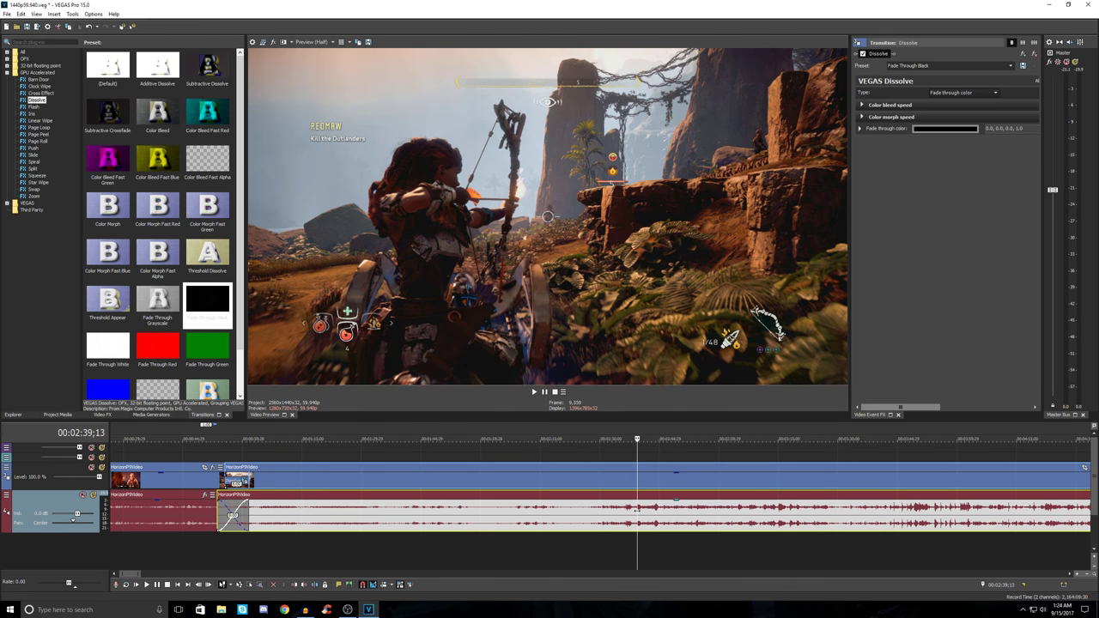
left_click(580, 511)
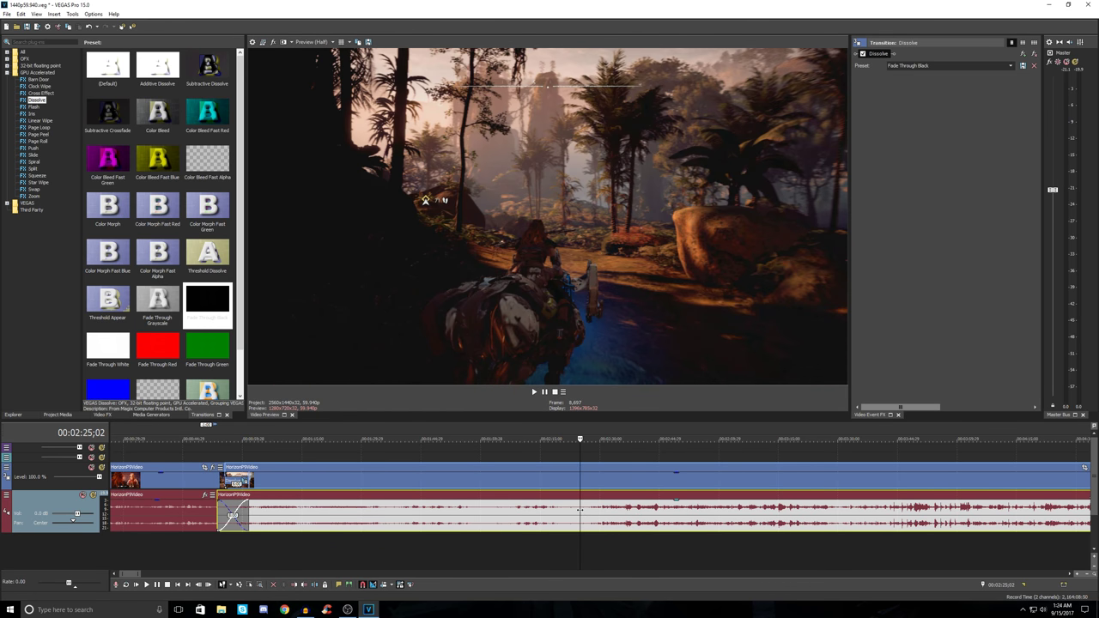
key("s")
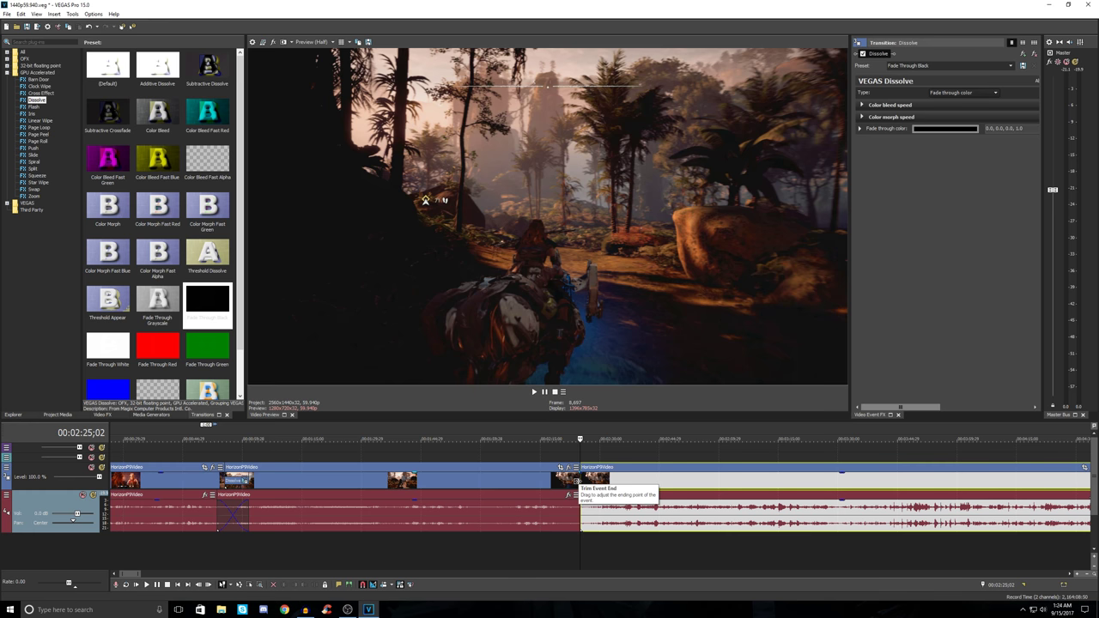
Step: Trim the end of the second clip's video and audio back to about 00:01:40, before the Stalker site discovery
left_click_drag(579, 483, 495, 482)
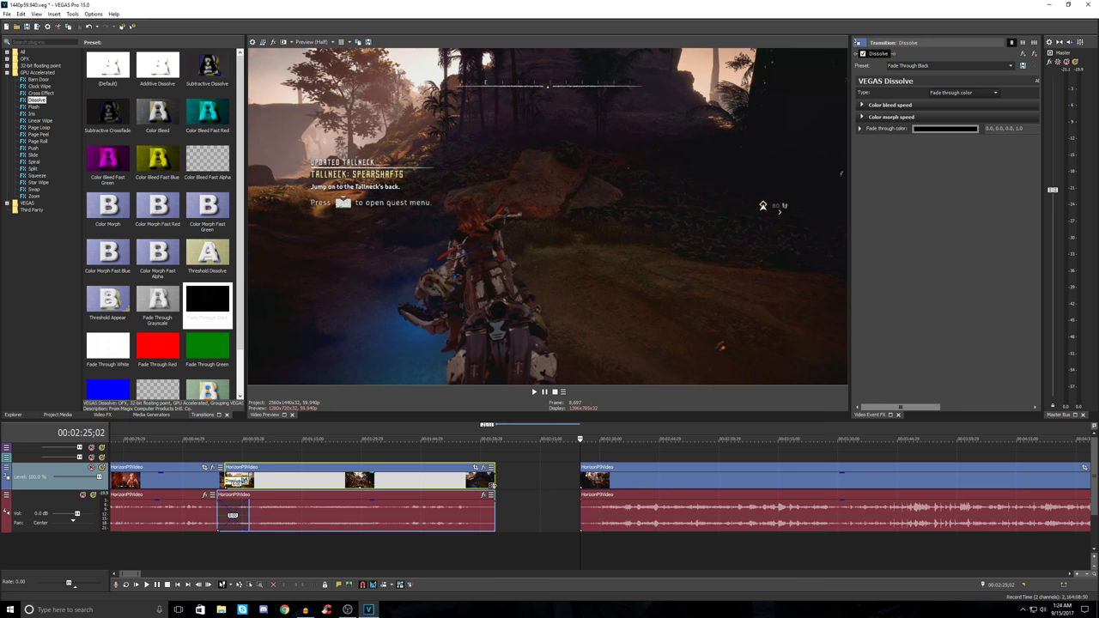
left_click_drag(492, 485, 409, 496)
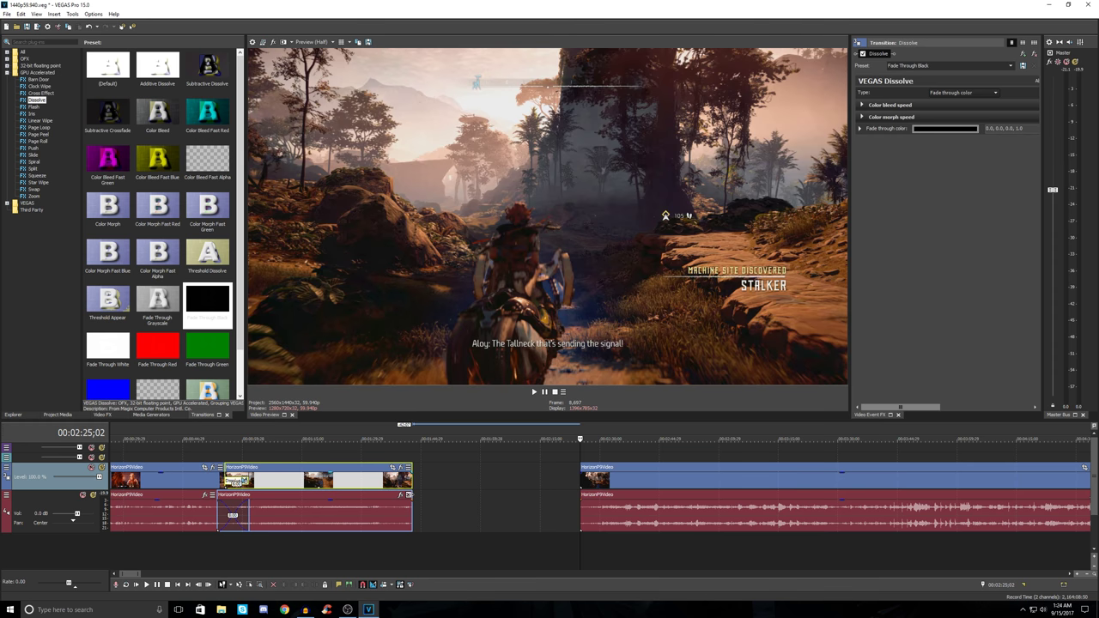
mouse_move(409, 496)
left_mouse_down()
mouse_move(495, 495)
mouse_move(355, 496)
mouse_move(411, 497)
mouse_move(401, 500)
left_mouse_up()
key("space")
Step: Move the third clip earlier so it starts at 00:01:42;20, and play the end of the trimmed clip
left_click_drag(635, 490, 467, 489)
key("space")
scroll(514, 446, "up", 3)
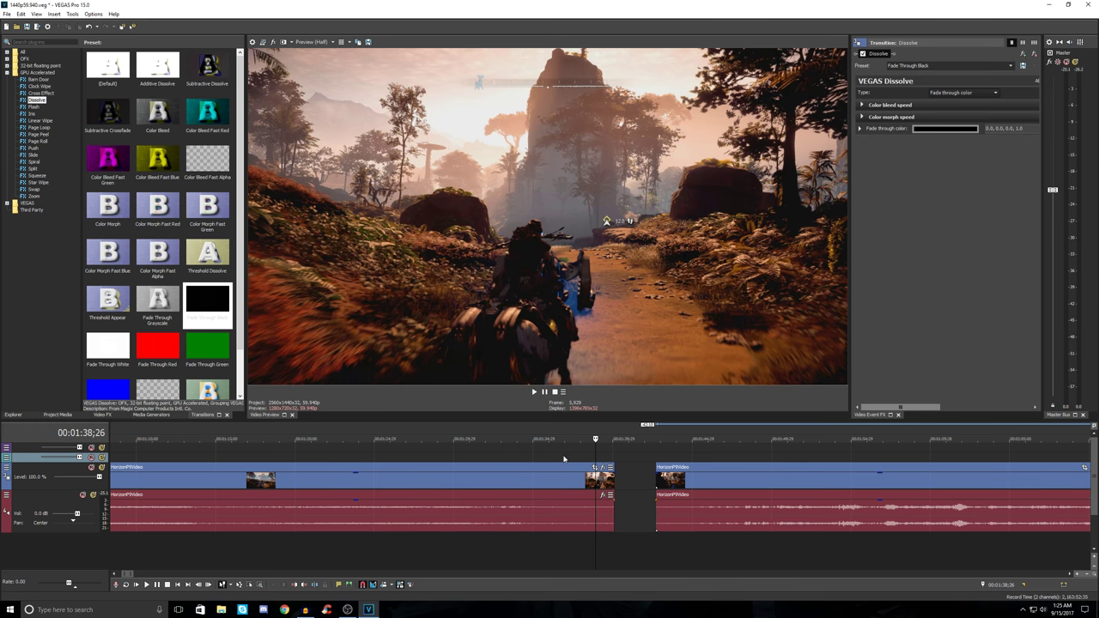
key("space")
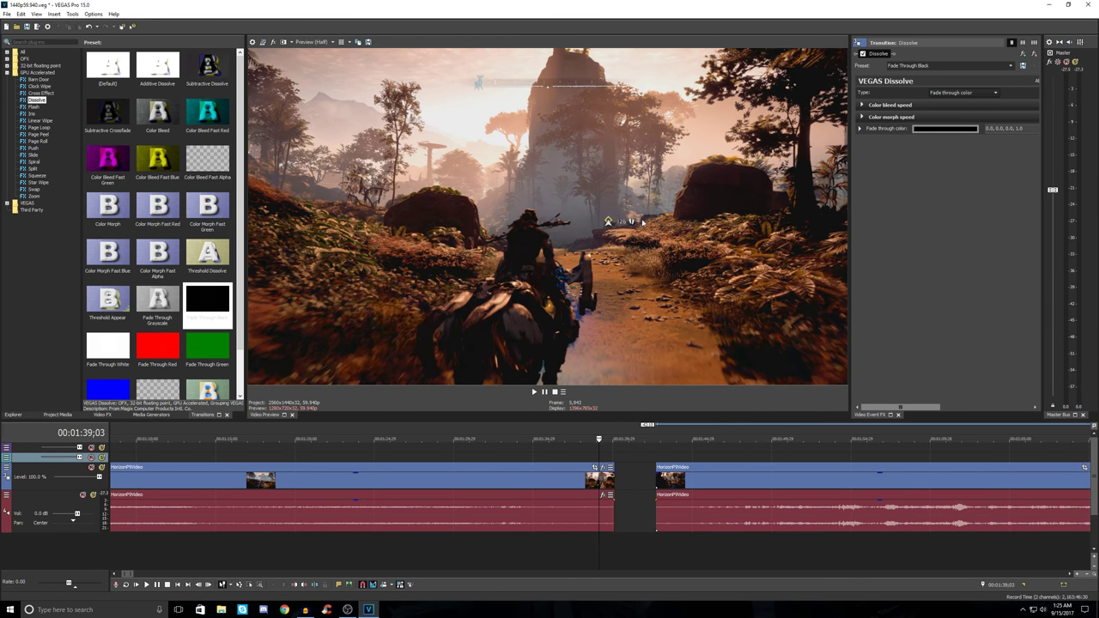
Step: Overlap the third clip with the second by about 1 second using a Fade Through Black dissolve, and play it back
left_click(655, 459)
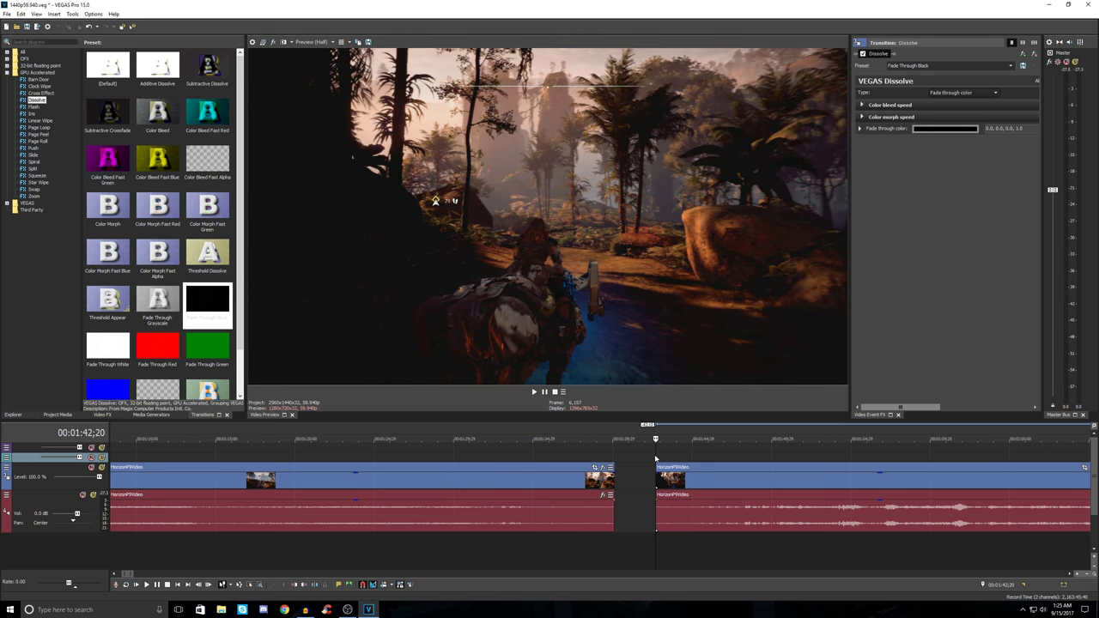
left_click(594, 455)
scroll(594, 464, "up", 3)
left_click_drag(829, 486, 660, 495)
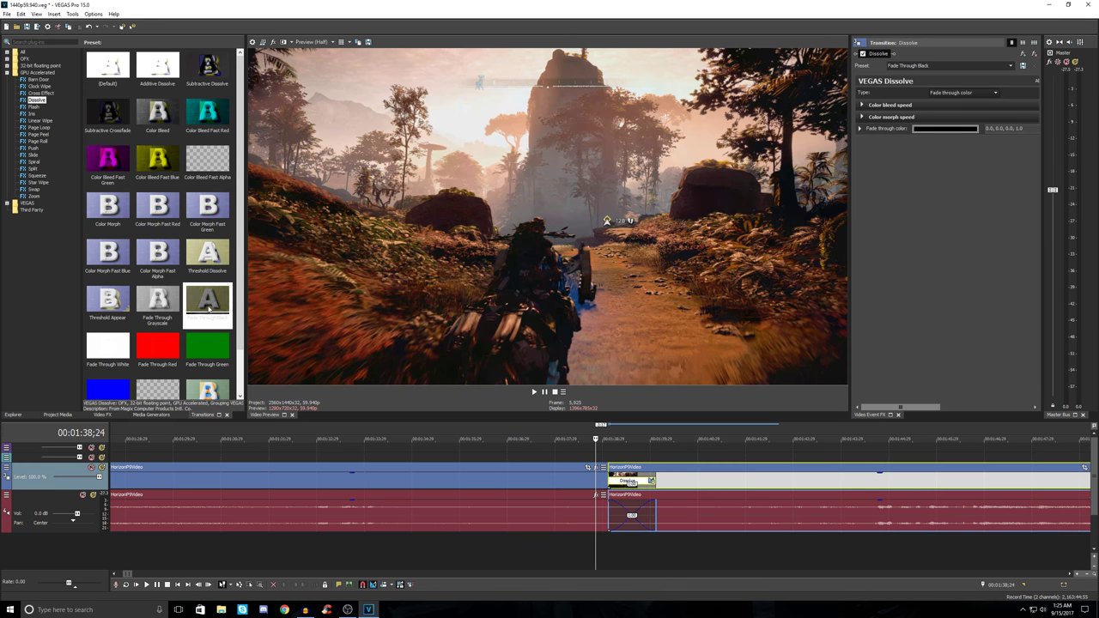
left_click(534, 392)
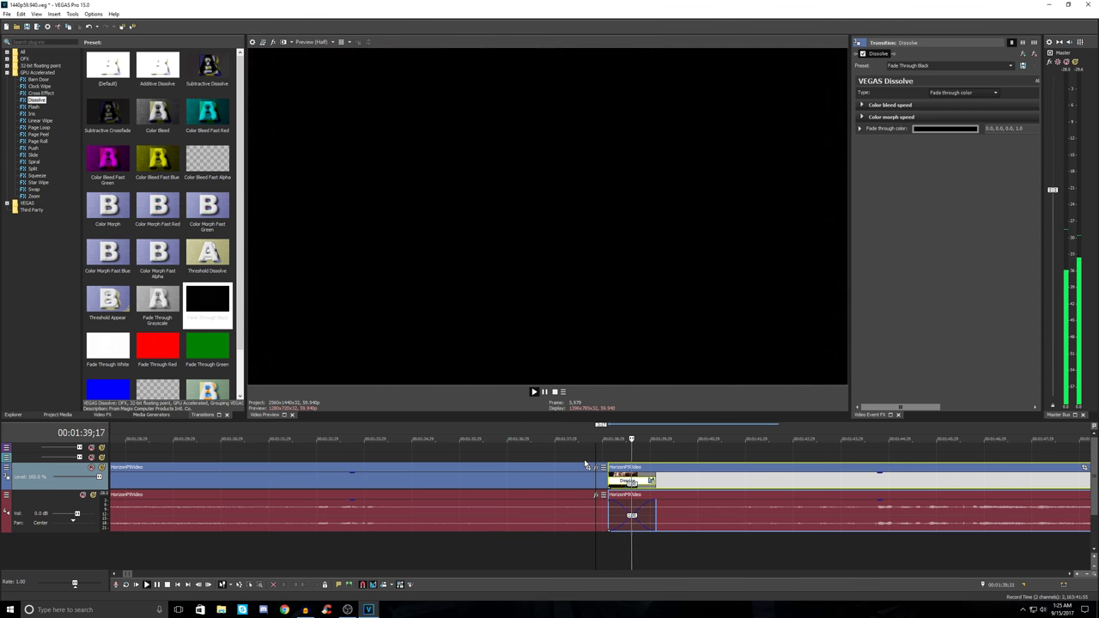
key("space")
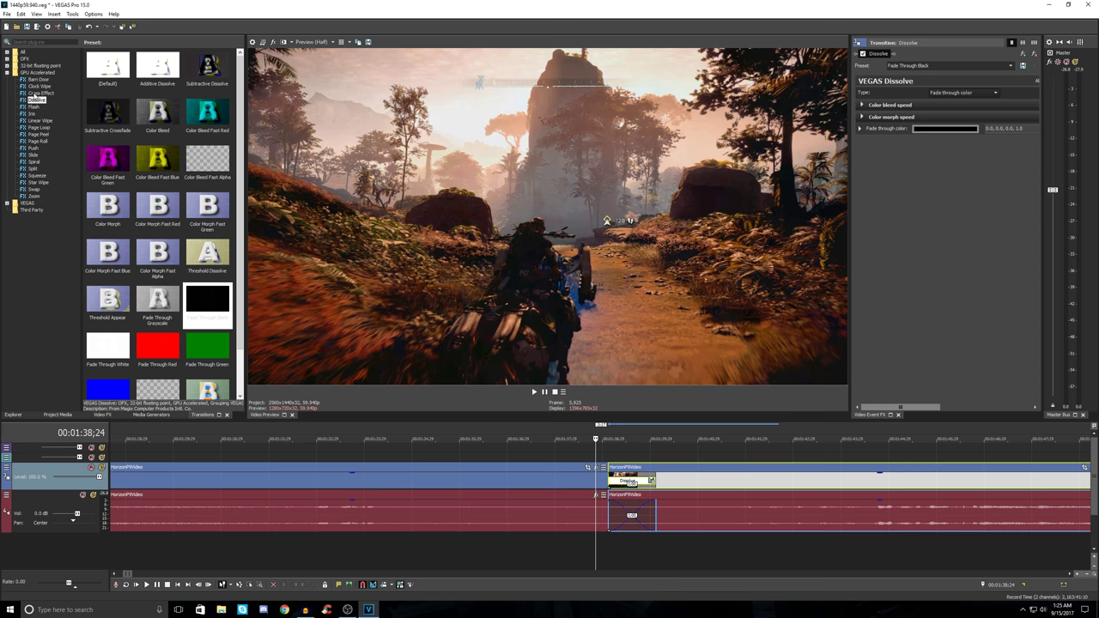
Step: Replace the dissolve between the second and third clips with the default Cross Effect transition, and play it back
left_click(37, 94)
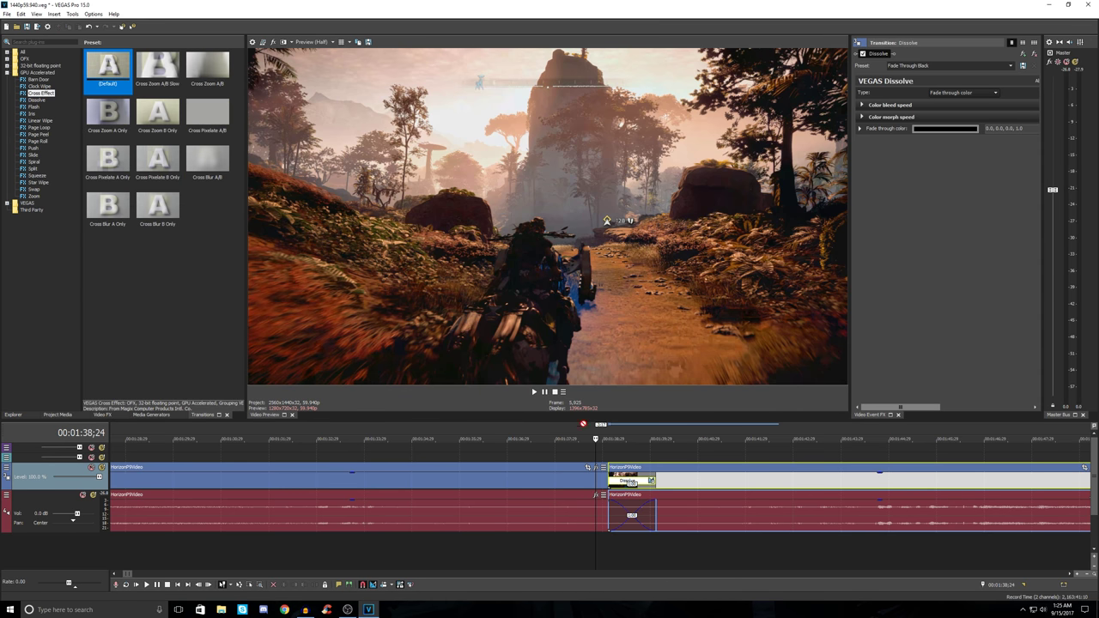
left_click_drag(632, 482, 632, 479)
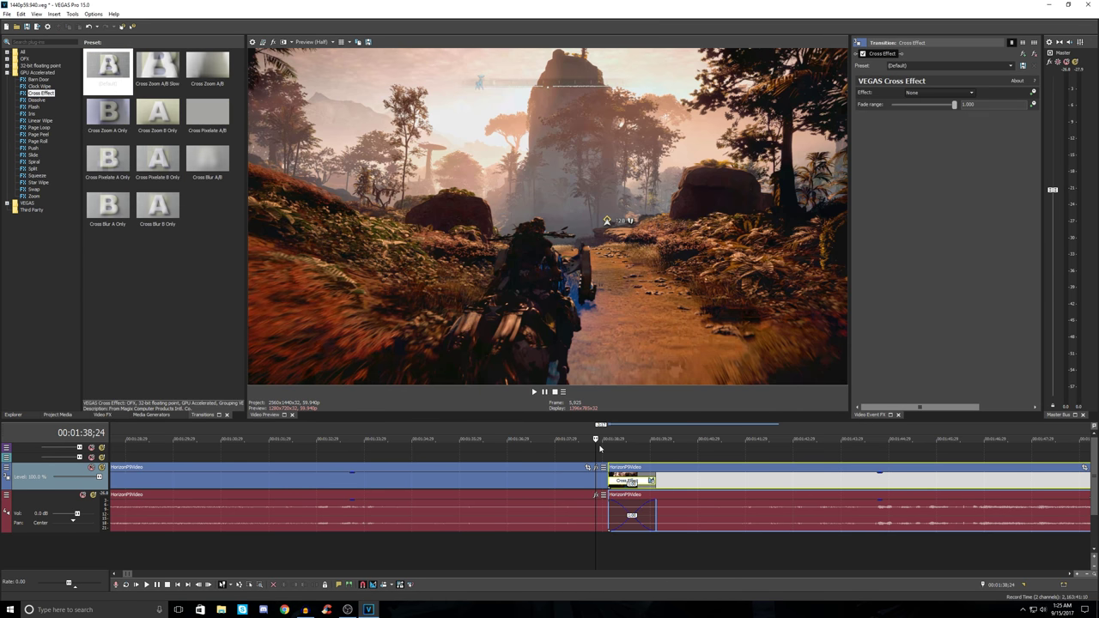
left_click_drag(600, 448, 590, 457)
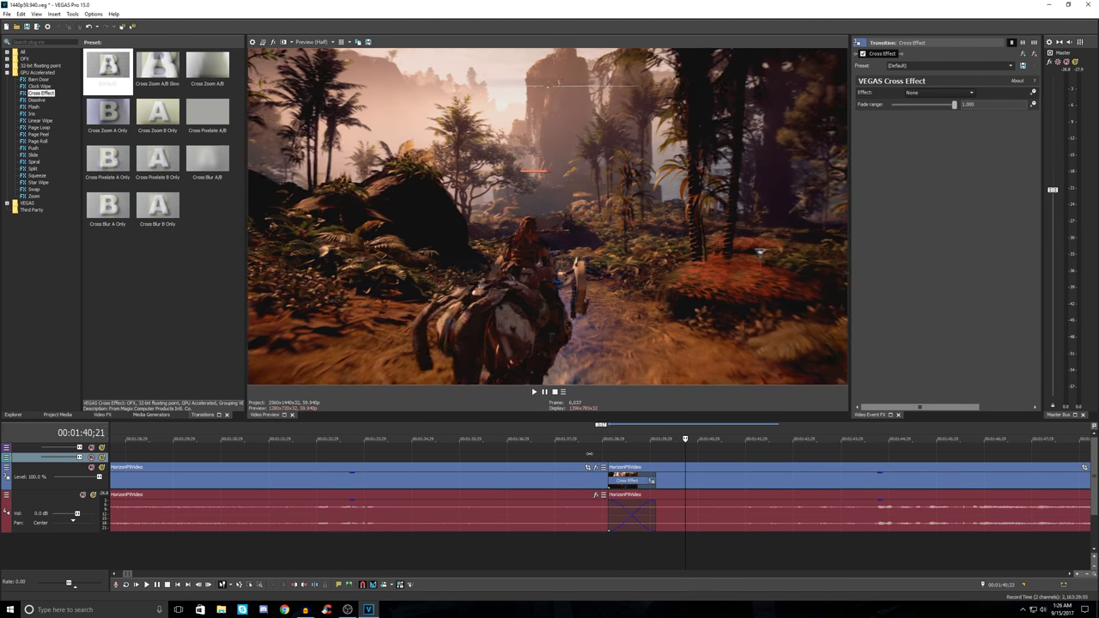
left_click(580, 452)
key("space")
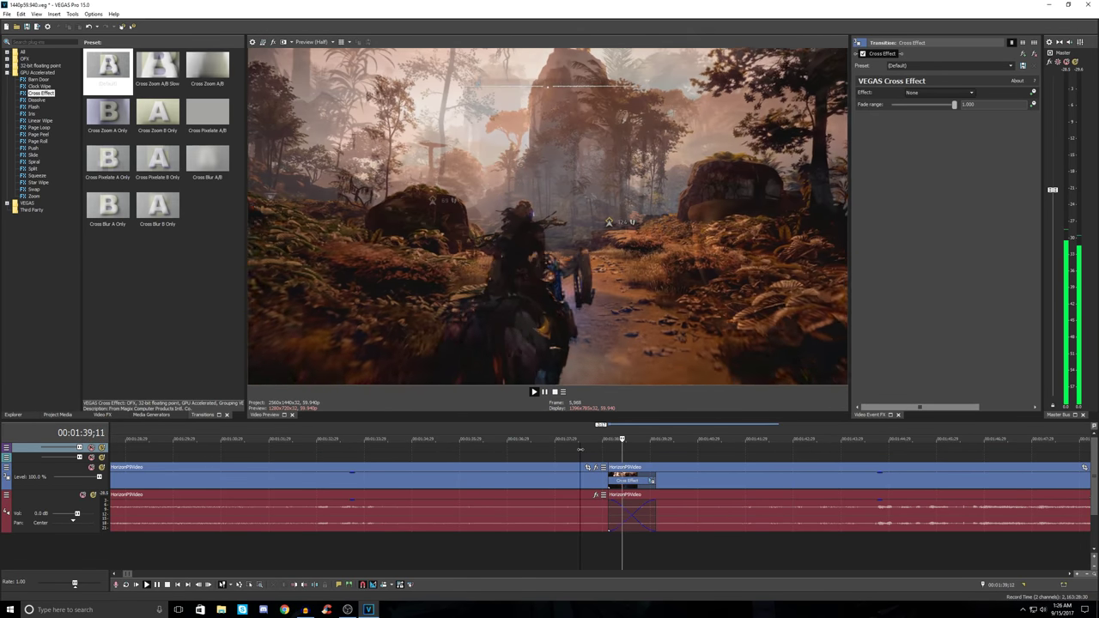
left_click(541, 449)
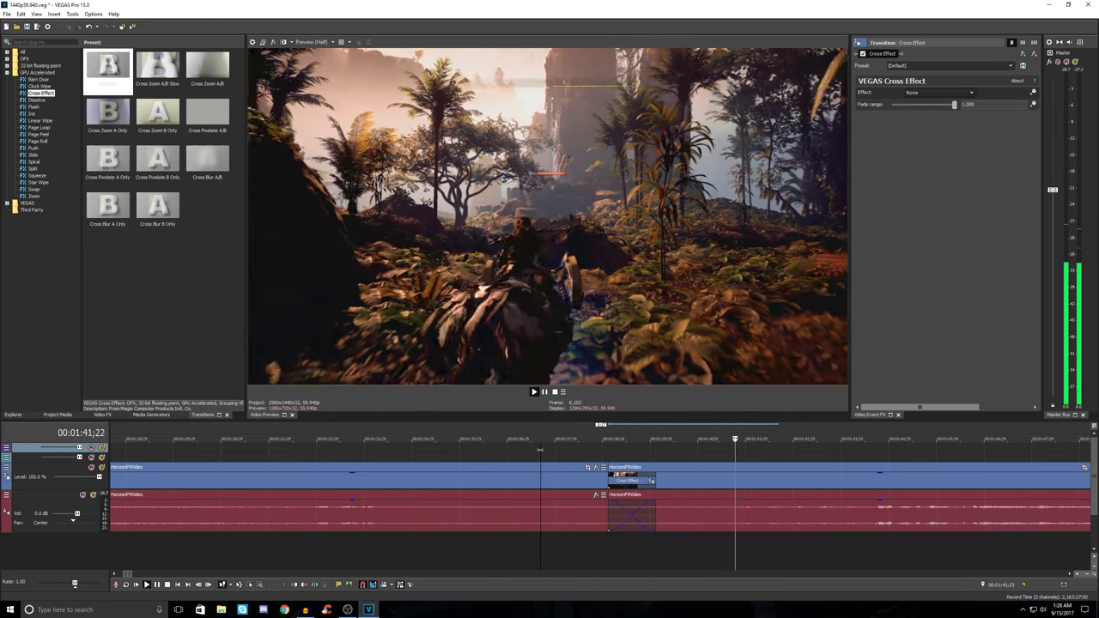
key("space")
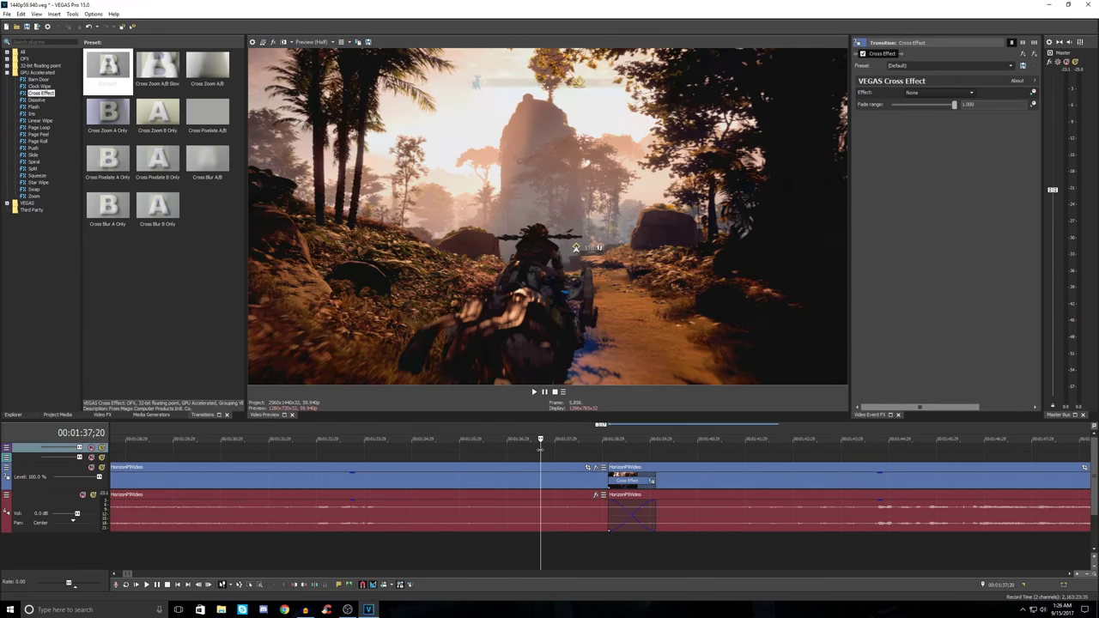
Step: Extend only the third clip's audio start earlier for an audio crossfade of about 3 seconds, and play it from 00:01:36;05
left_click(660, 513)
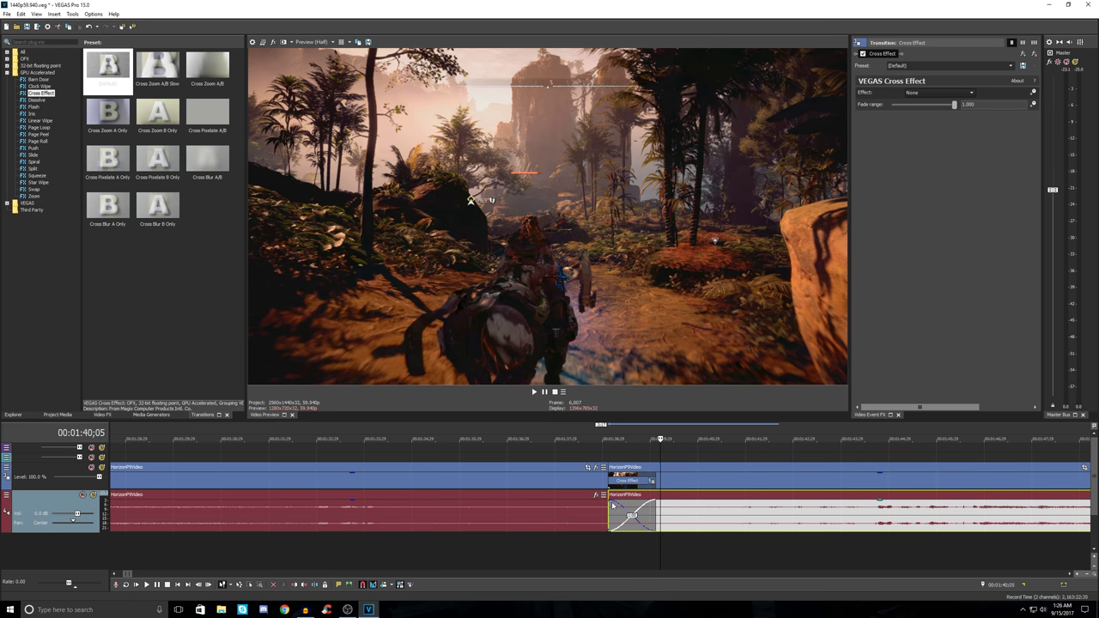
left_click_drag(609, 504, 513, 514)
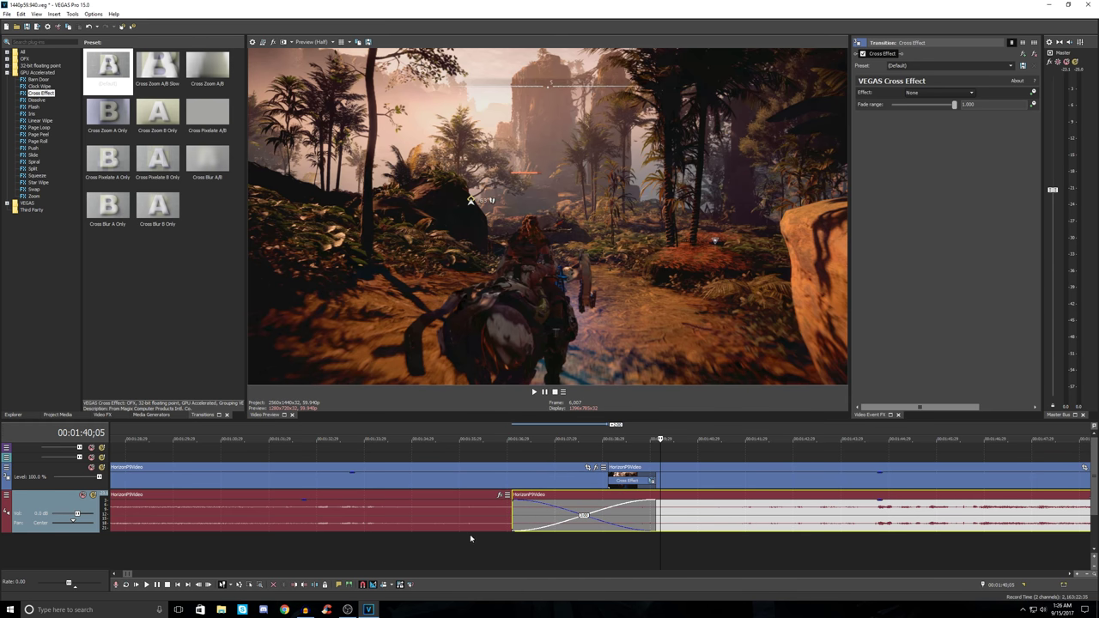
left_click(470, 539)
key("space")
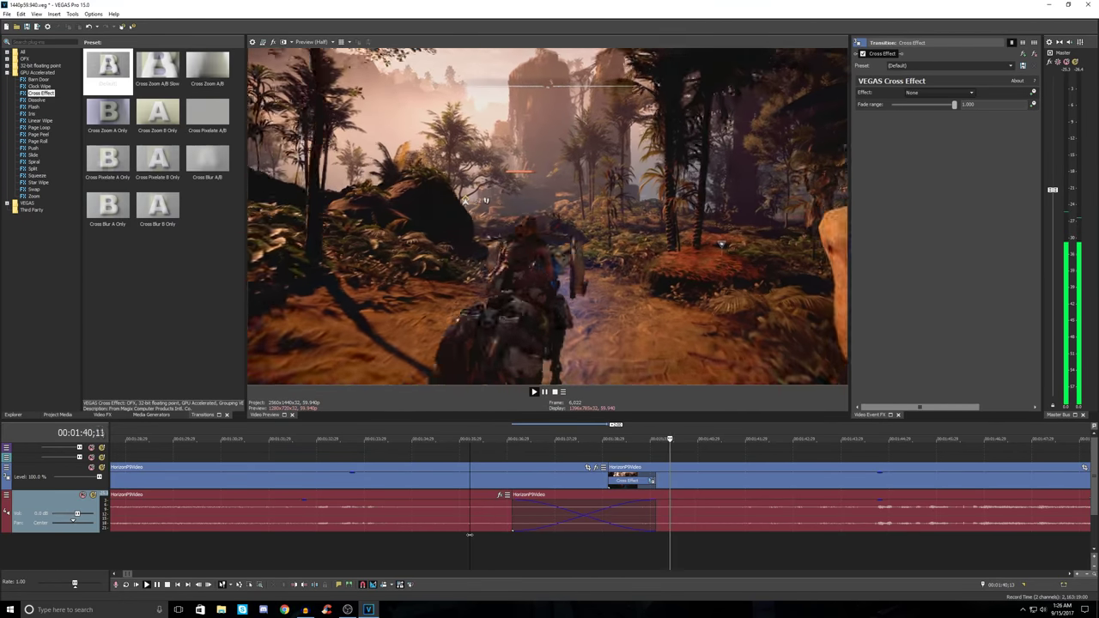
key("space")
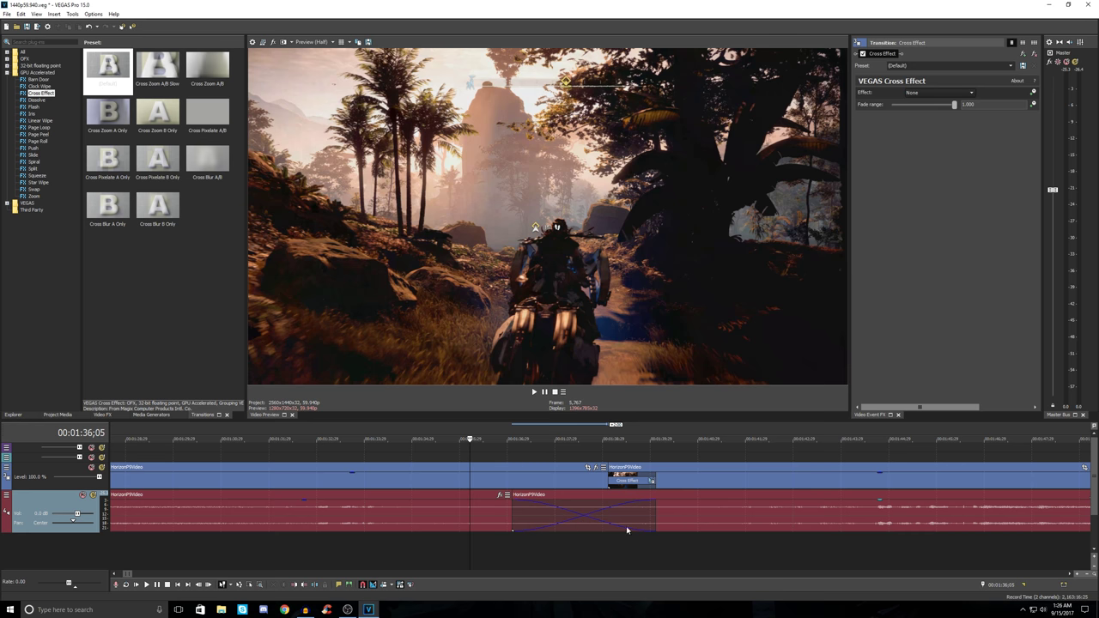
Step: Play the transition and audio crossfade between the second and third clips from 00:01:36;23
left_click(497, 542)
key("space")
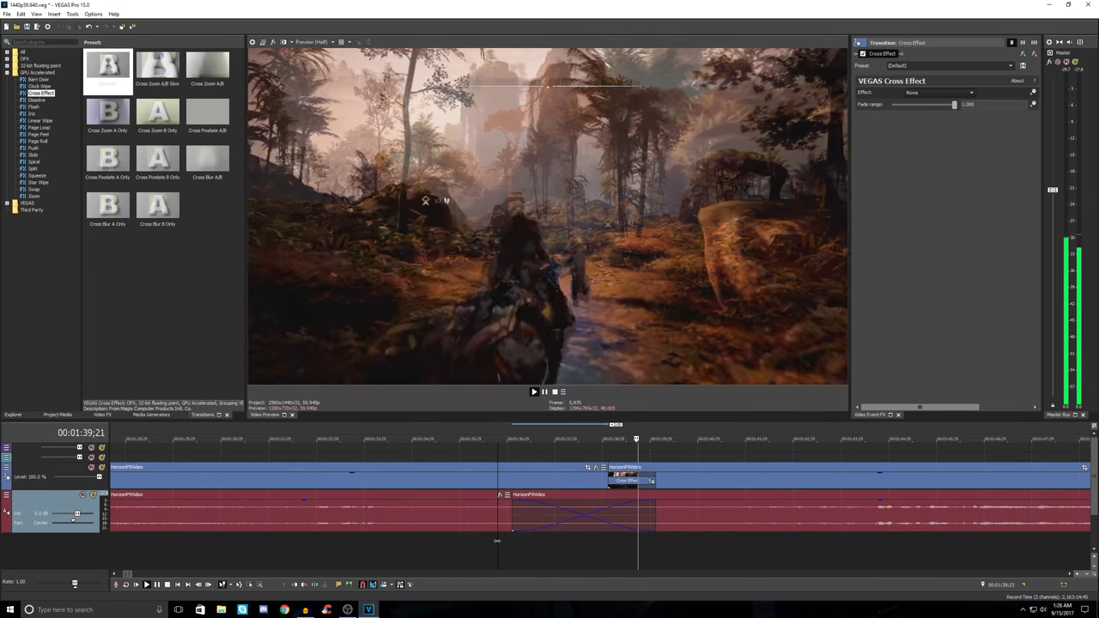
key("space")
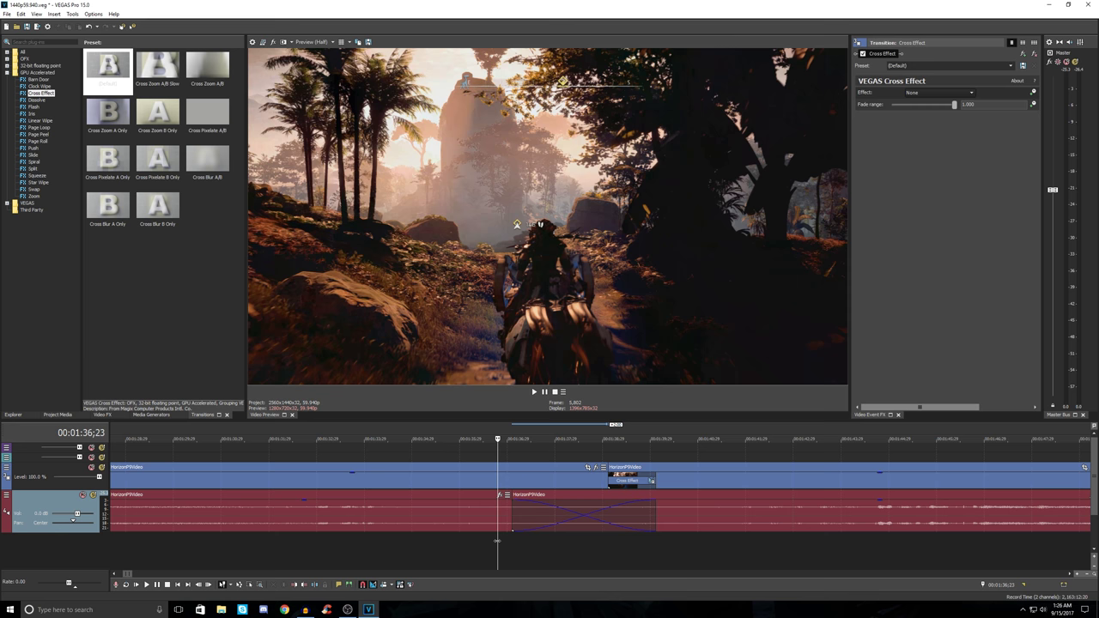
Step: Examine the third clip's footage from 00:02:23;18 to about 00:03:09;14 for uneventful sections
scroll(631, 550, "down", 2)
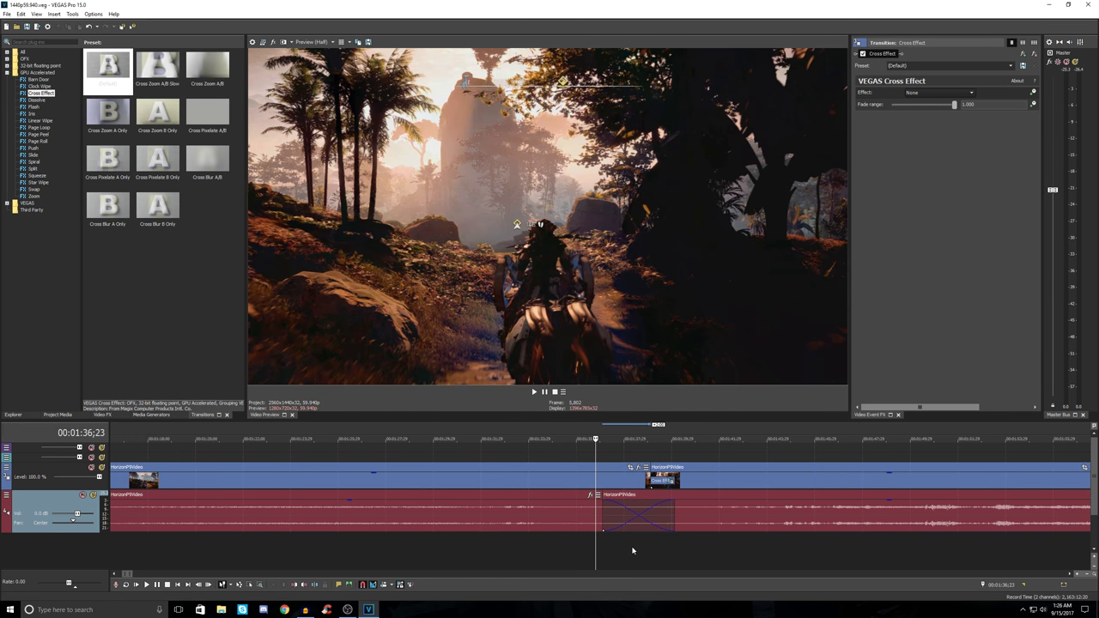
scroll(632, 550, "down", 2)
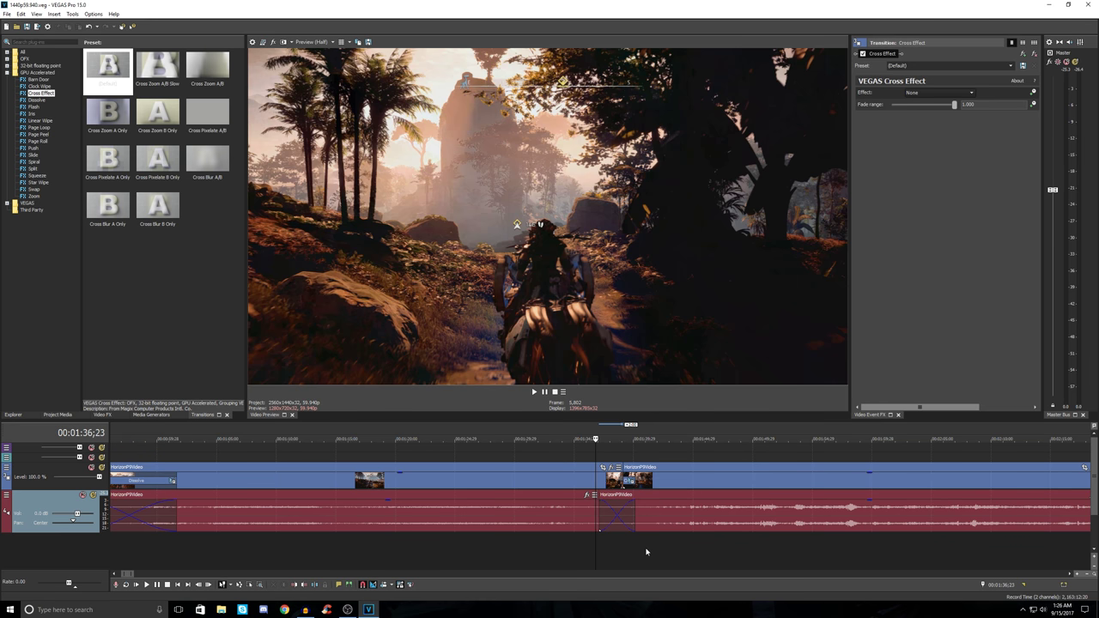
scroll(647, 551, "down", 1)
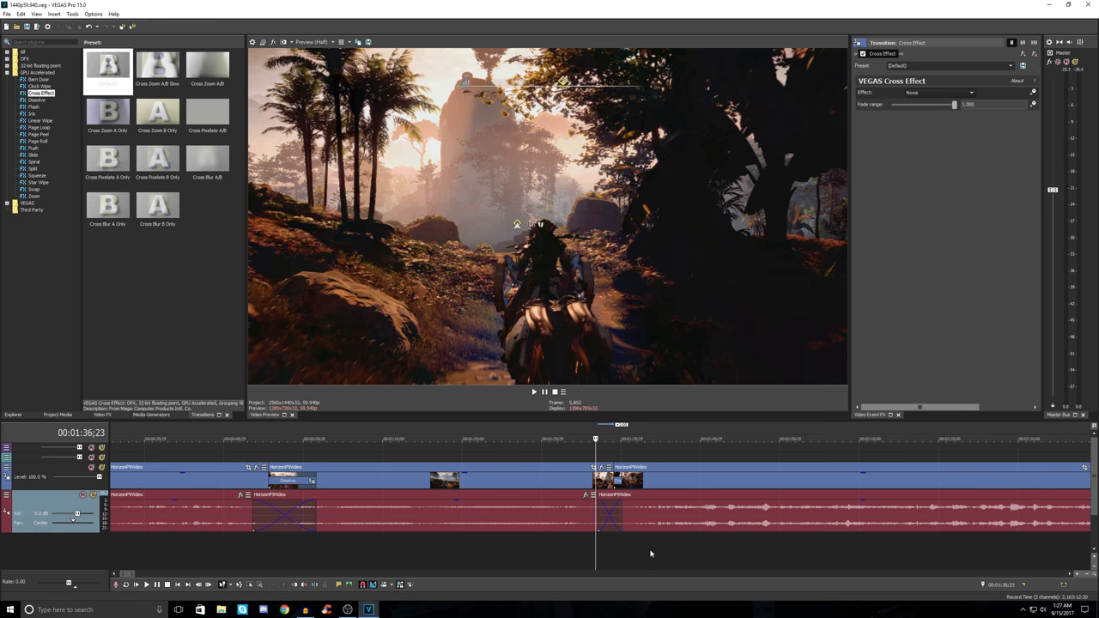
scroll(651, 548, "down", 2)
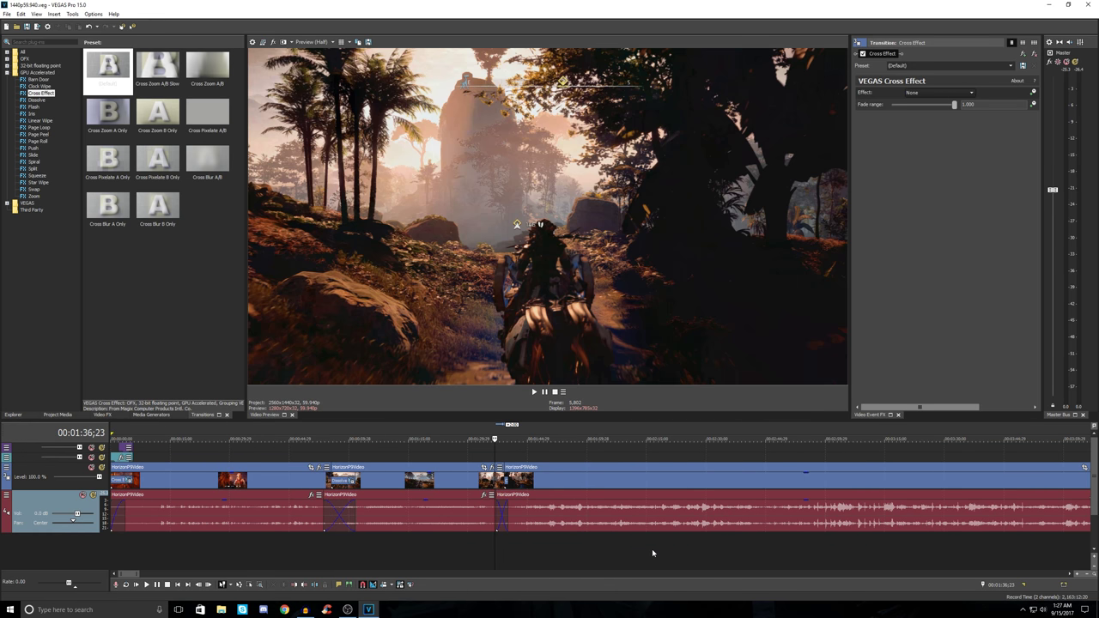
left_click(591, 545)
left_click(640, 542)
left_click(680, 542)
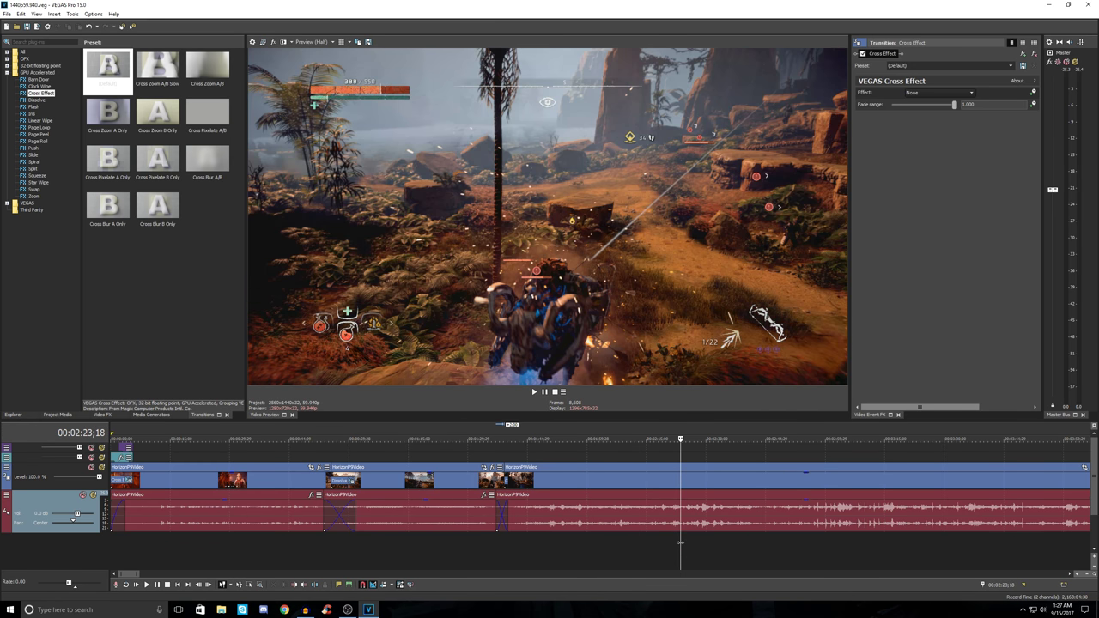
key("space")
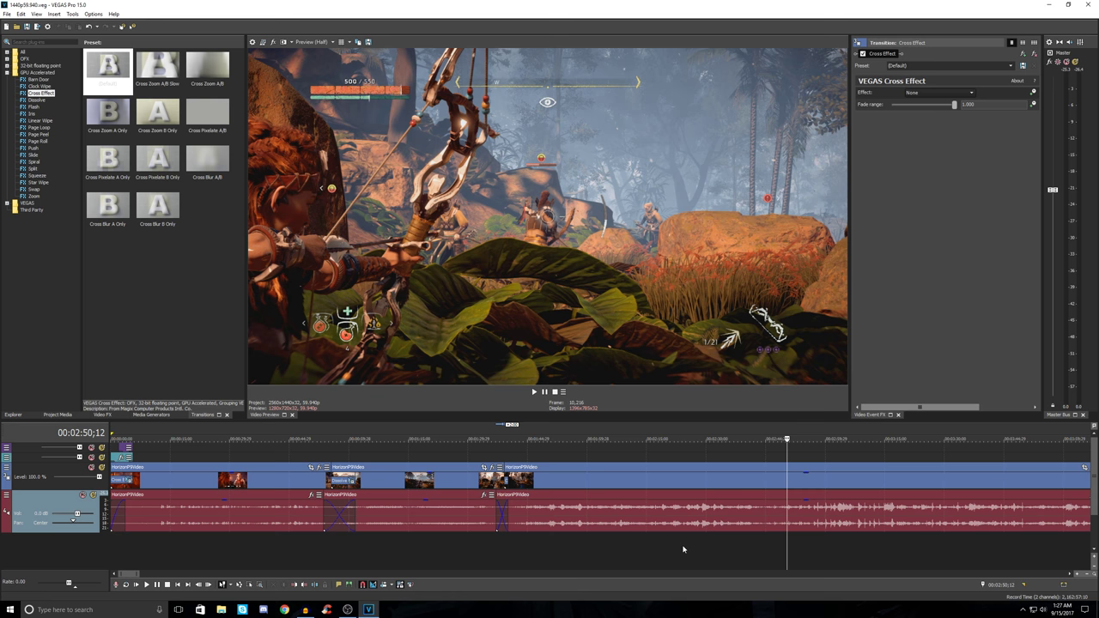
scroll(685, 536, "down", 3)
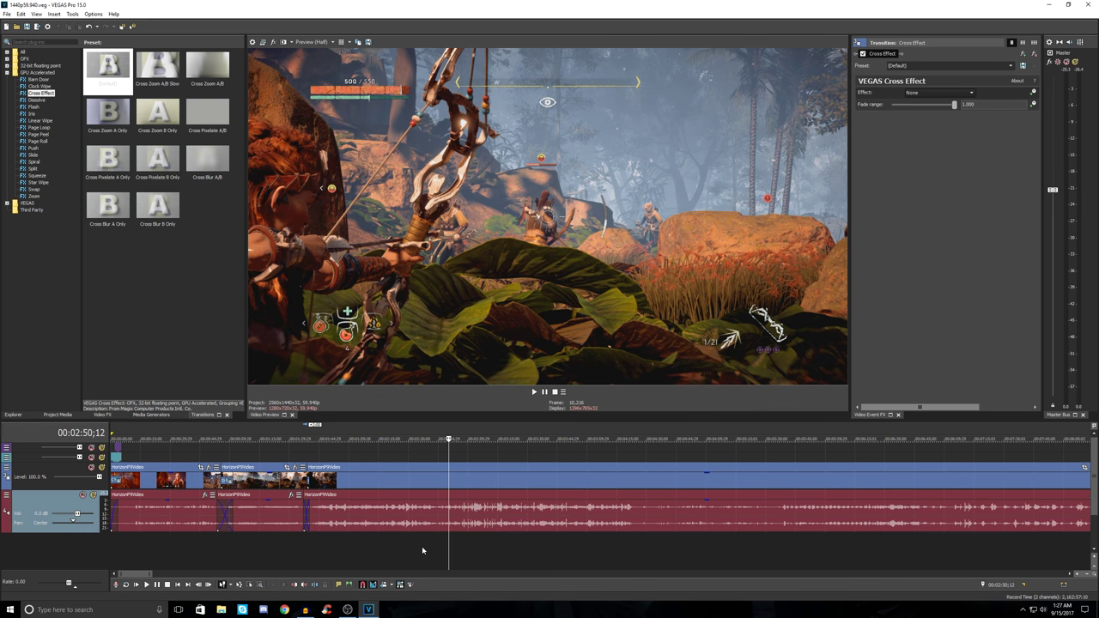
key("space")
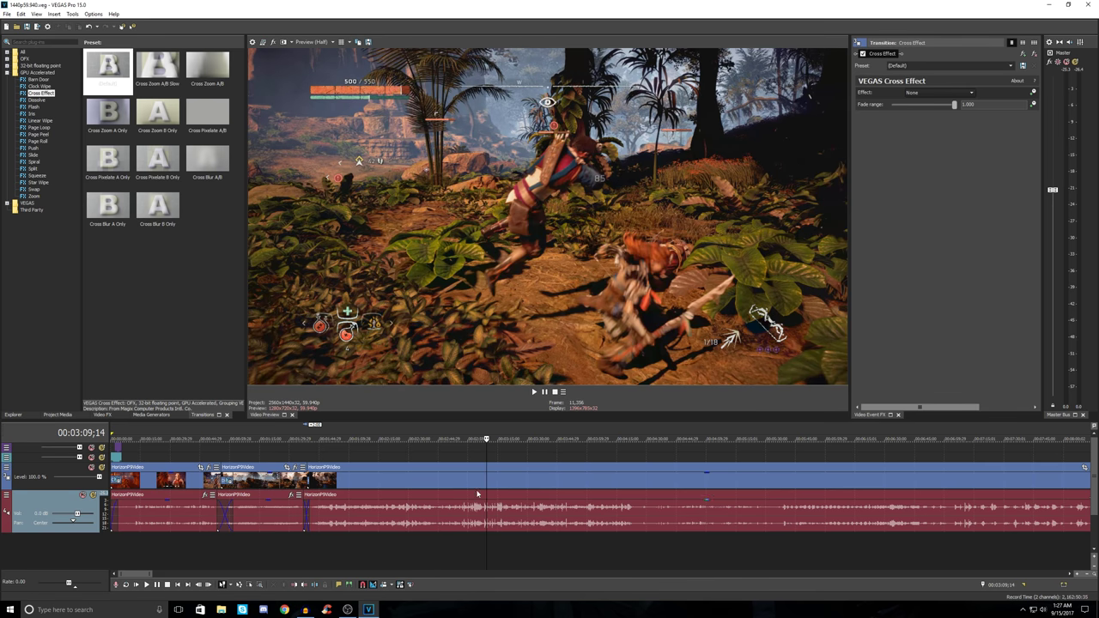
Step: Examine the third clip from 00:04:10;21 to about 00:06:46;12, playing a short part from 00:05:48;25
left_click(598, 533)
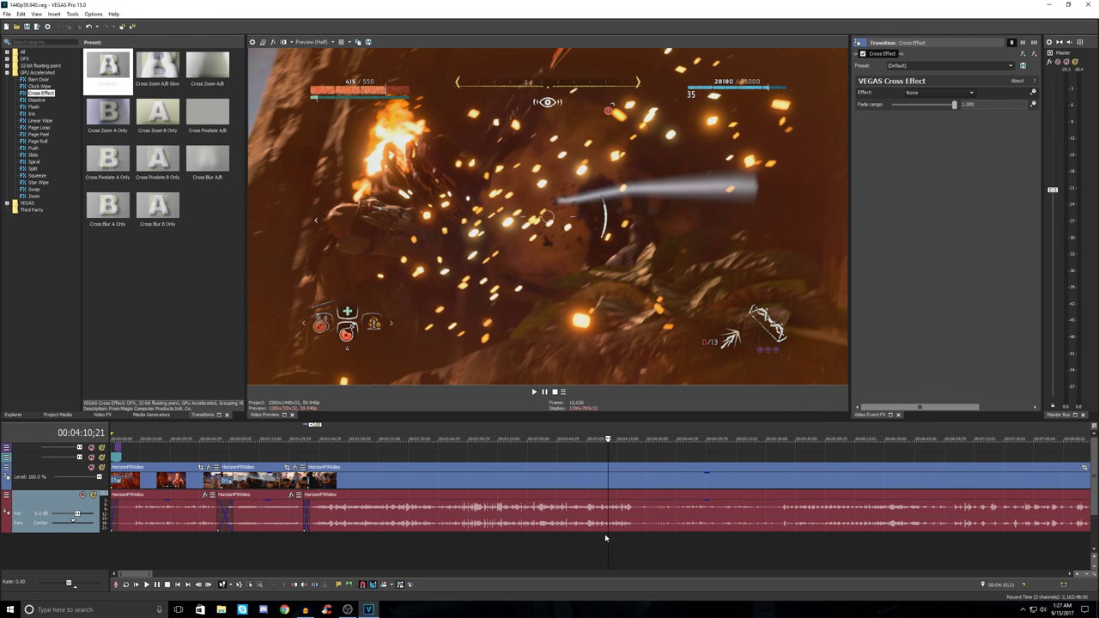
left_click(662, 545)
left_click(697, 547)
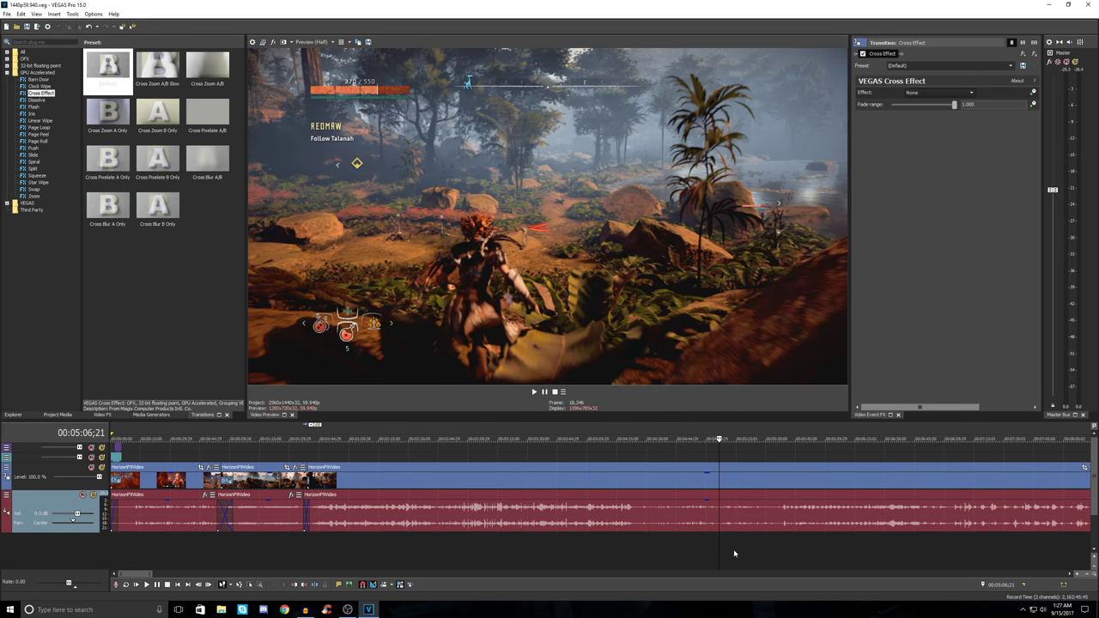
scroll(713, 552, "down", 2)
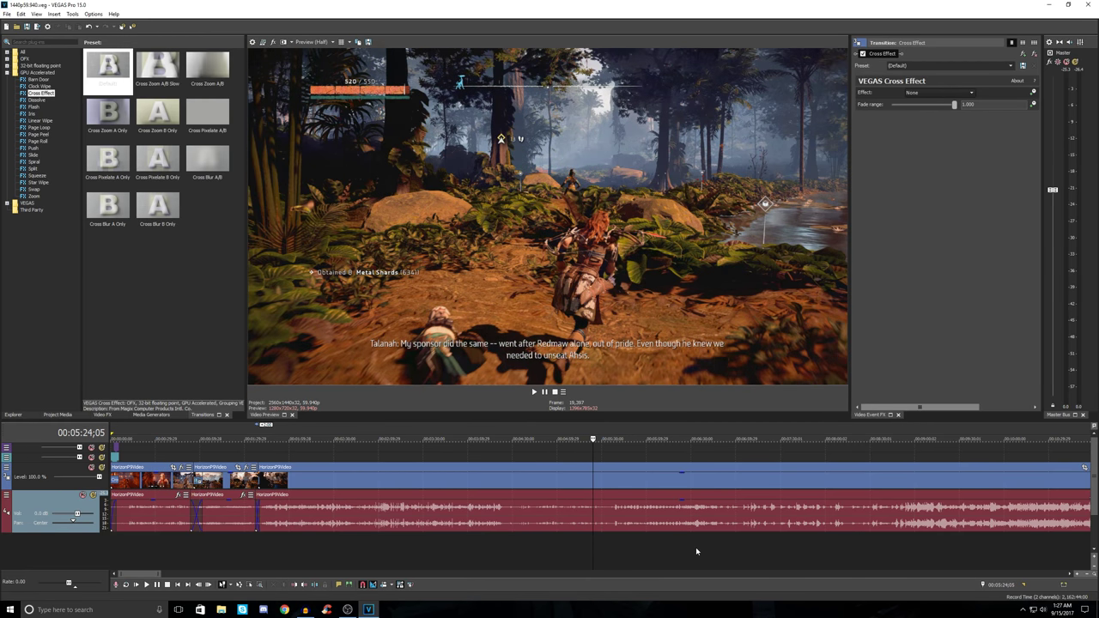
key("space")
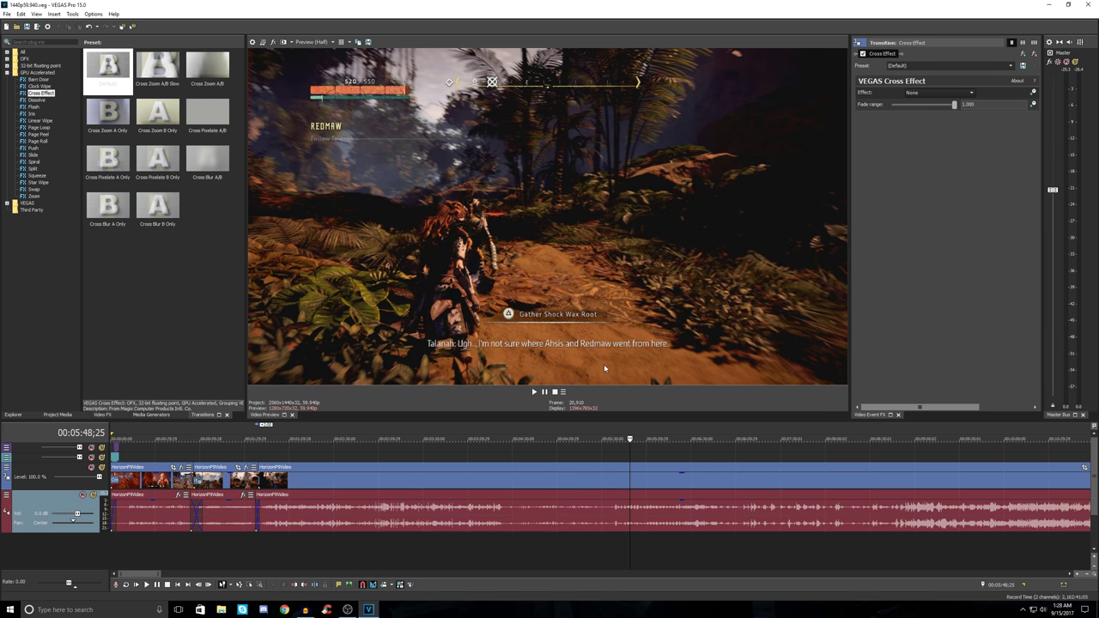
key("space")
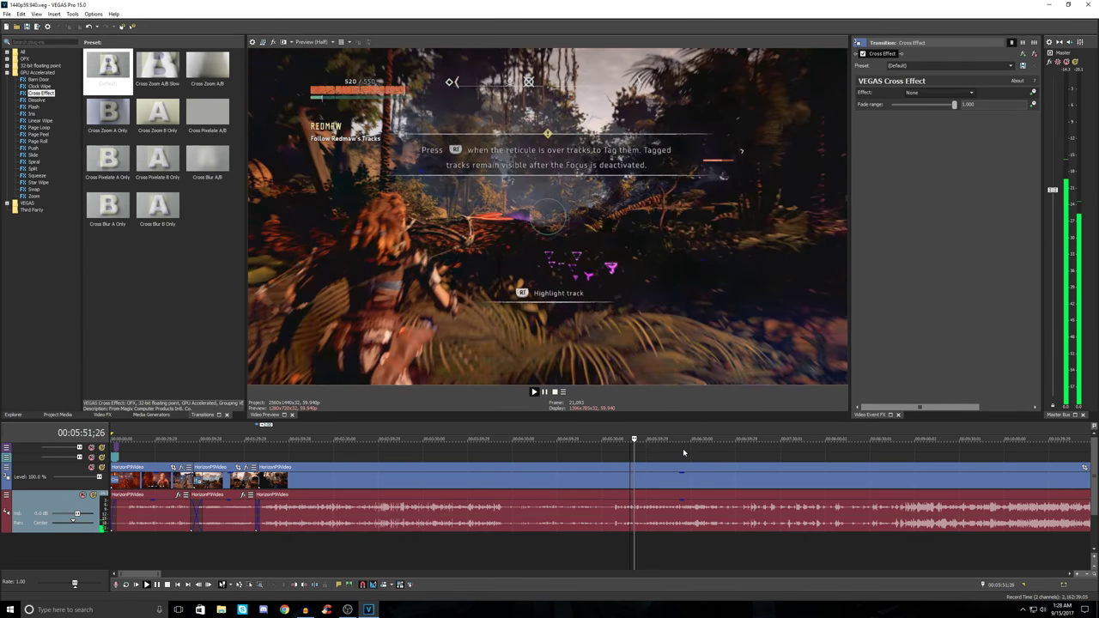
key("space")
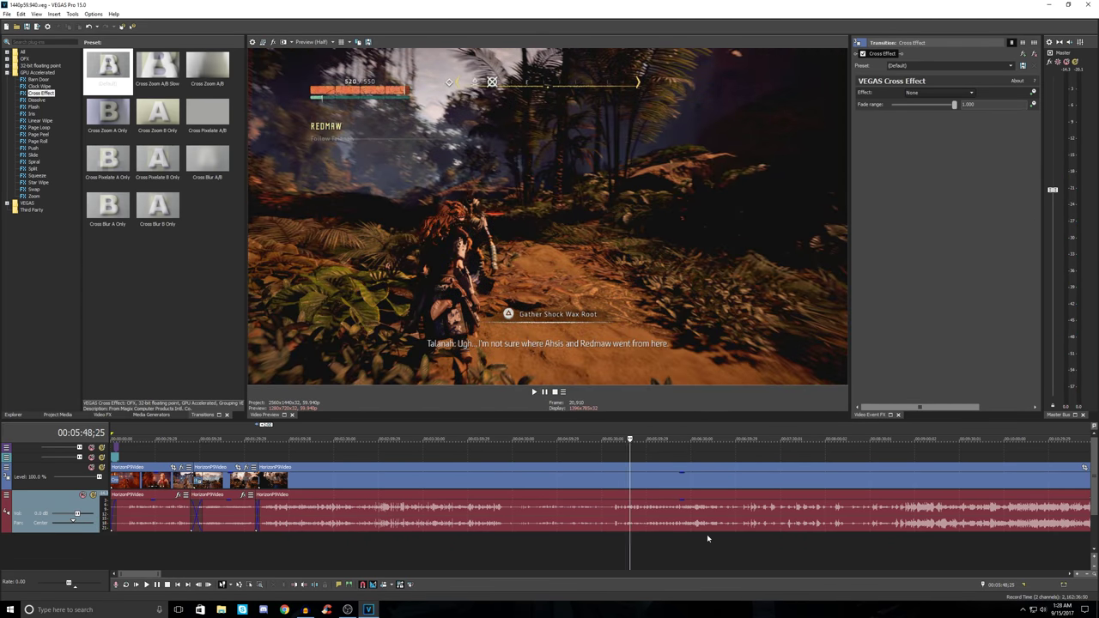
key("l")
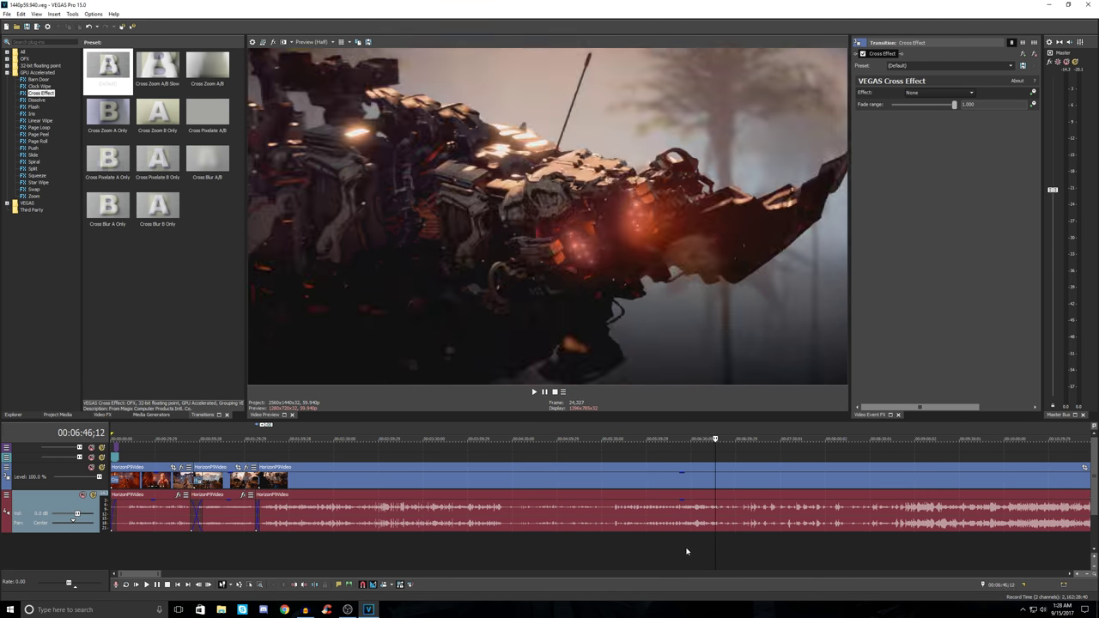
Step: Skim the rest of the fight in the third clip, from about 00:06:47 to the quiet section around 00:15:09
scroll(644, 549, "down", 3)
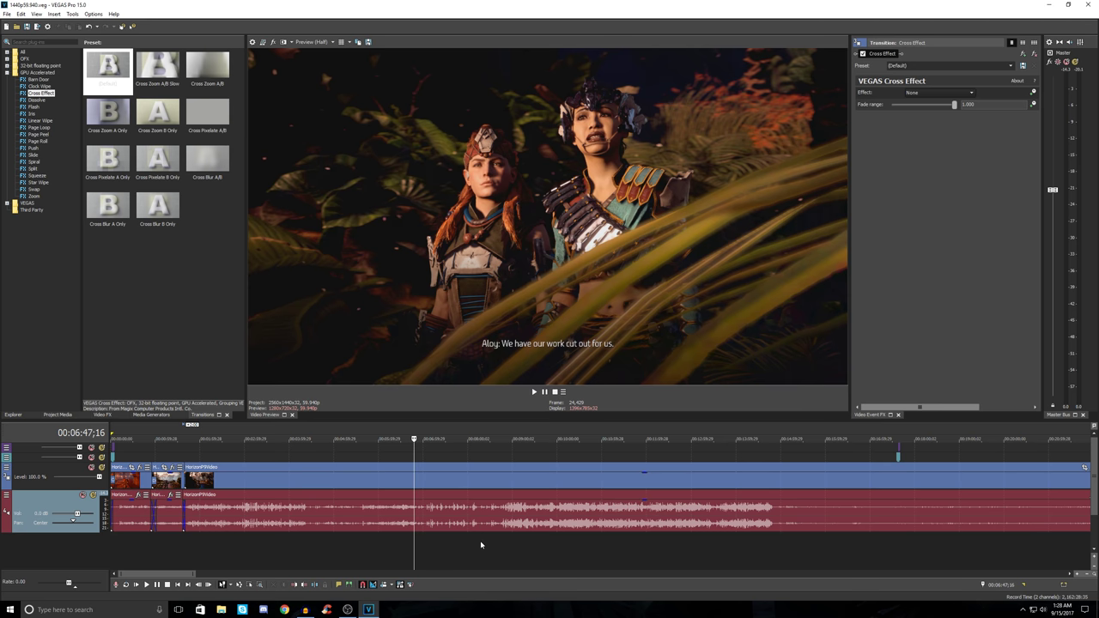
left_click(481, 544)
left_click(441, 545)
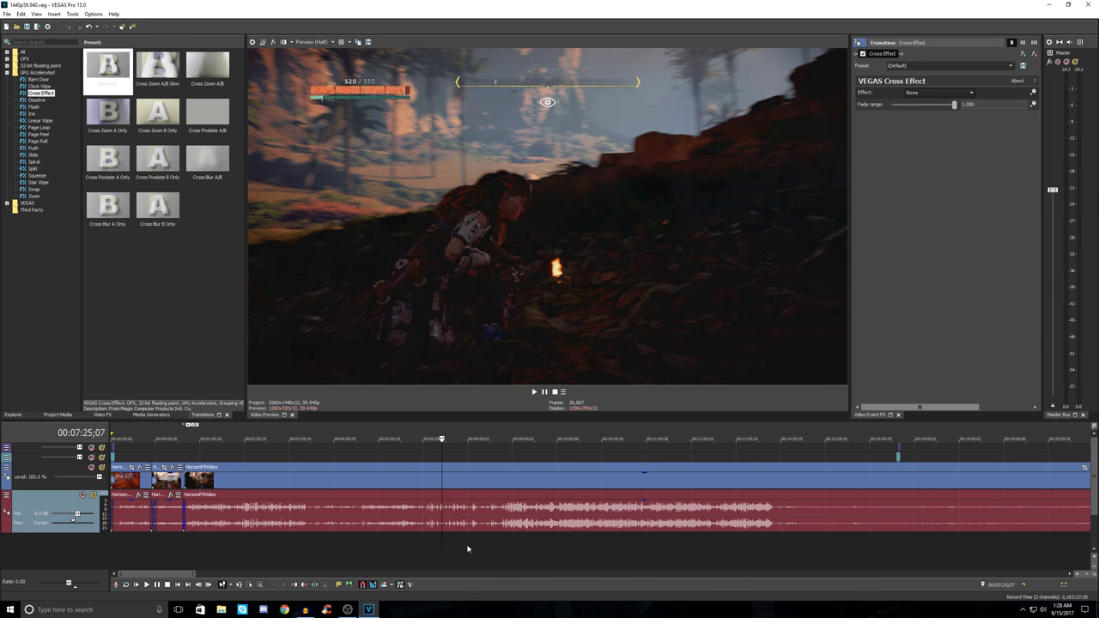
left_click(531, 546)
left_click(610, 547)
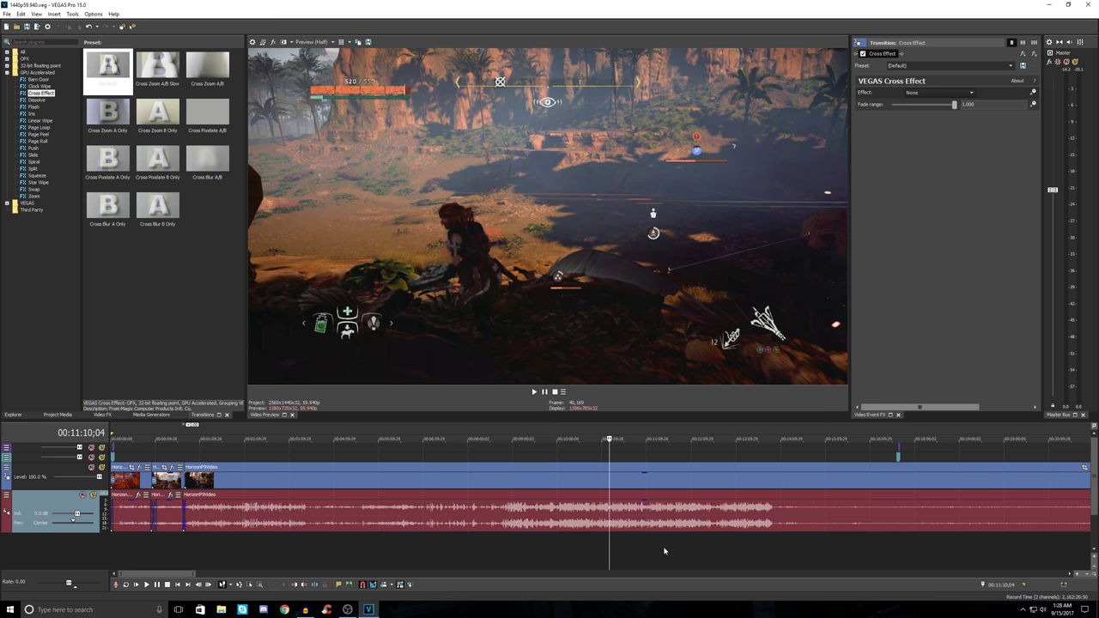
left_click(664, 548)
left_click(726, 547)
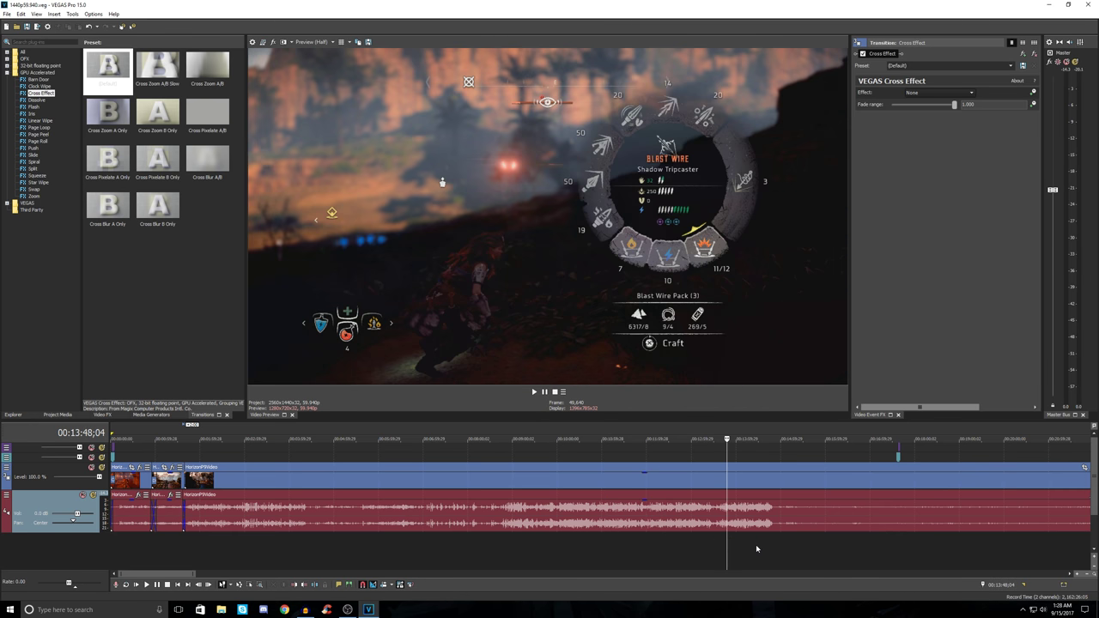
left_click(756, 548)
left_click(767, 550)
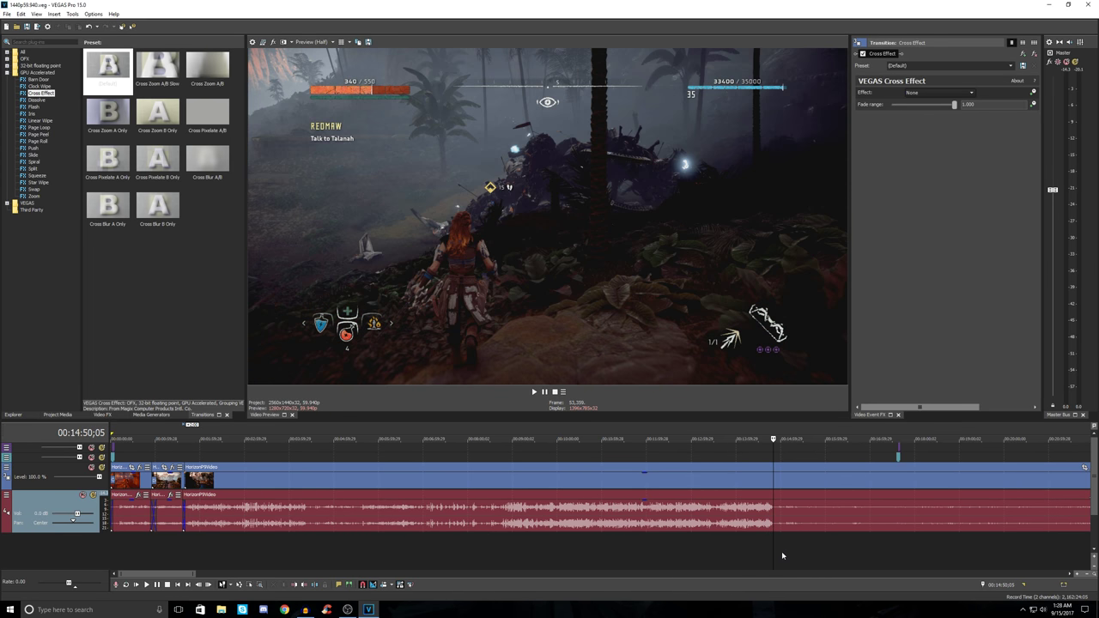
left_click(778, 555)
left_click(778, 553)
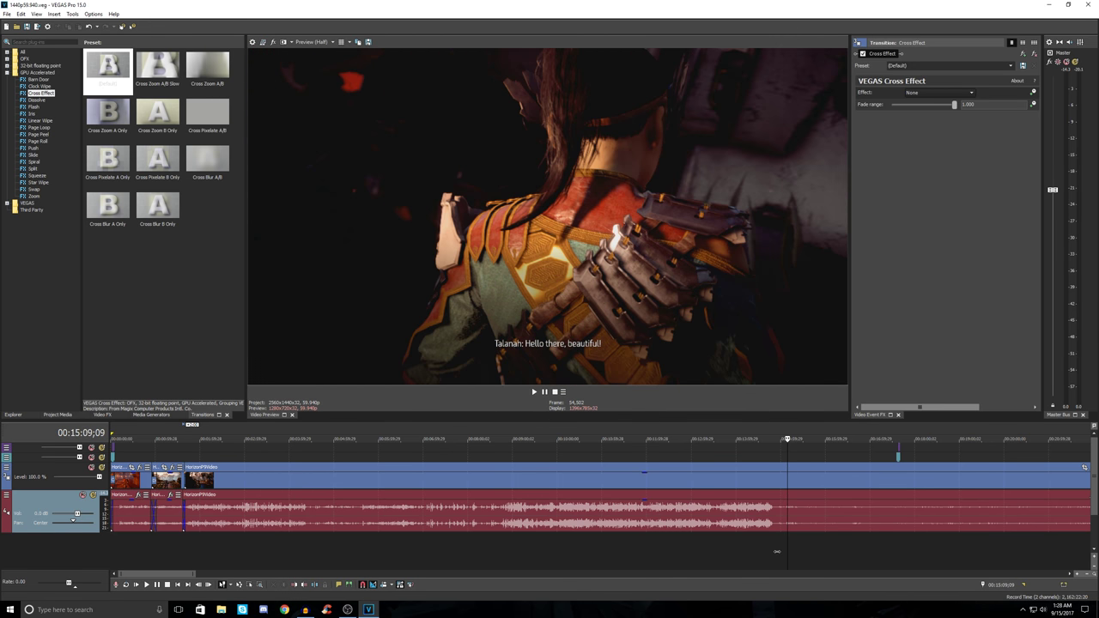
Step: Play the looting scene from 00:15:27;13, and scrub through the footage up to 00:15:49;16 to find a cut point
scroll(777, 552, "down", 2)
key("space")
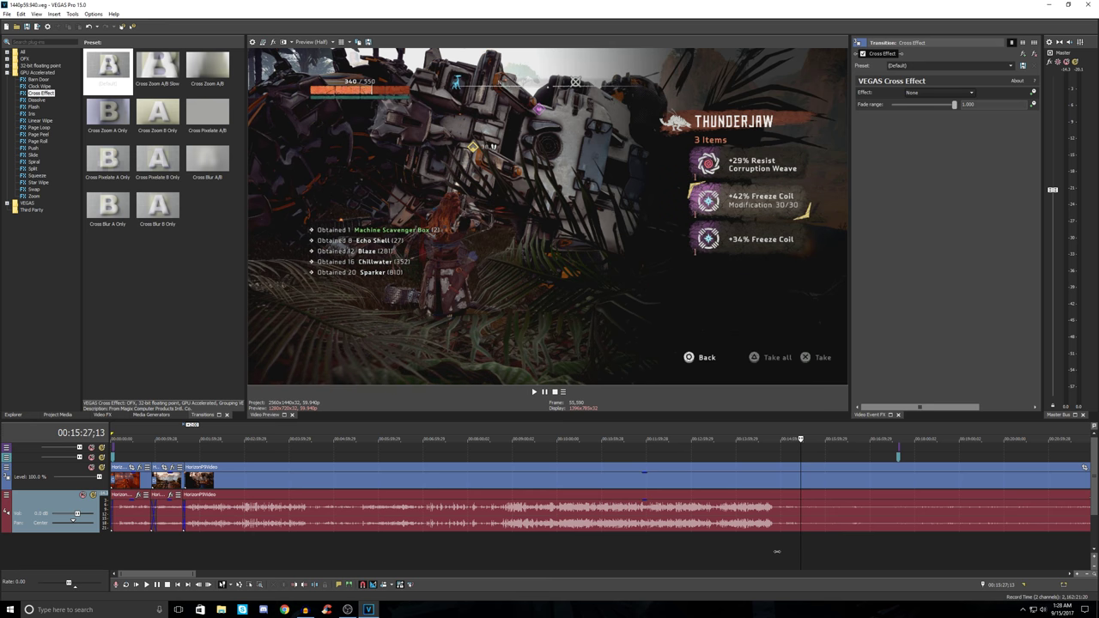
scroll(776, 551, "down", 2)
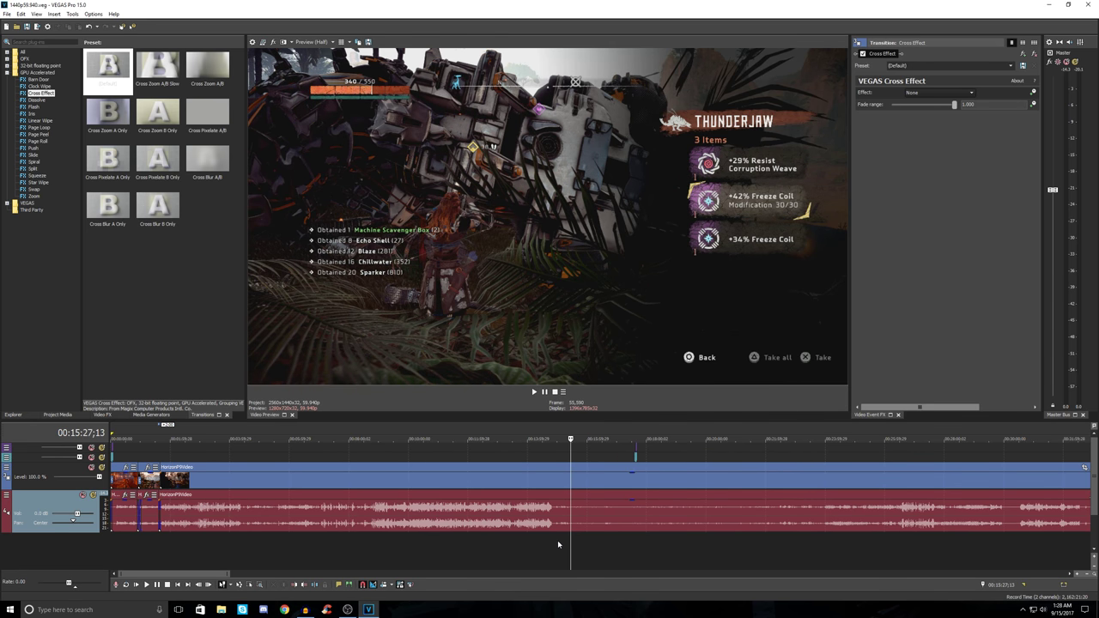
key("space")
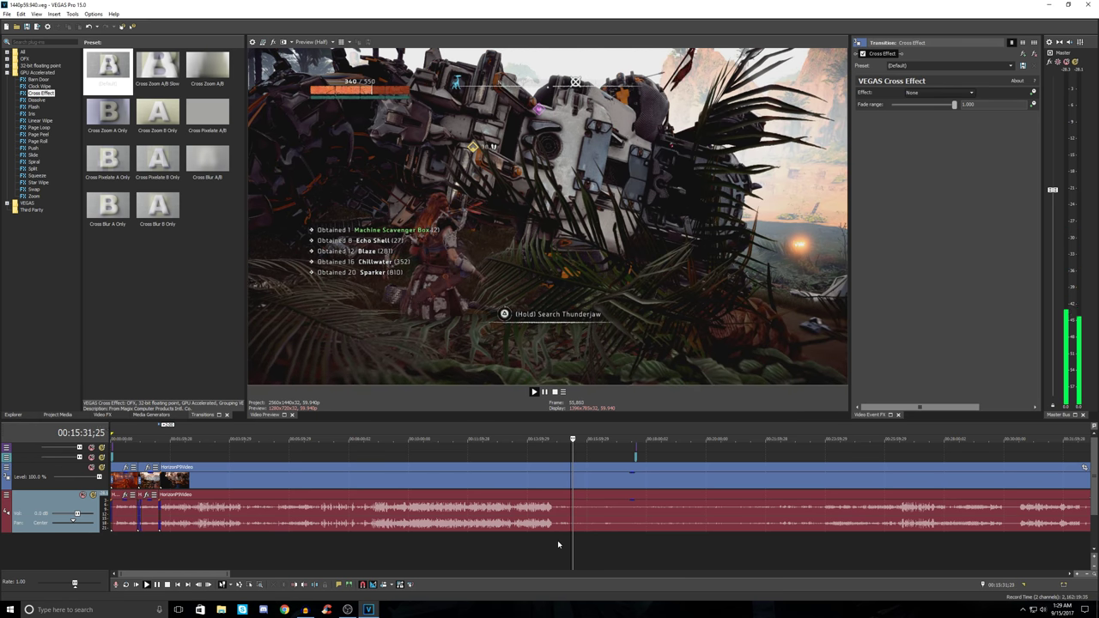
key("space")
key("Right")
key("Right")
key("Right")
key("Right")
key("Right")
key("Right")
key("Right")
key("Right")
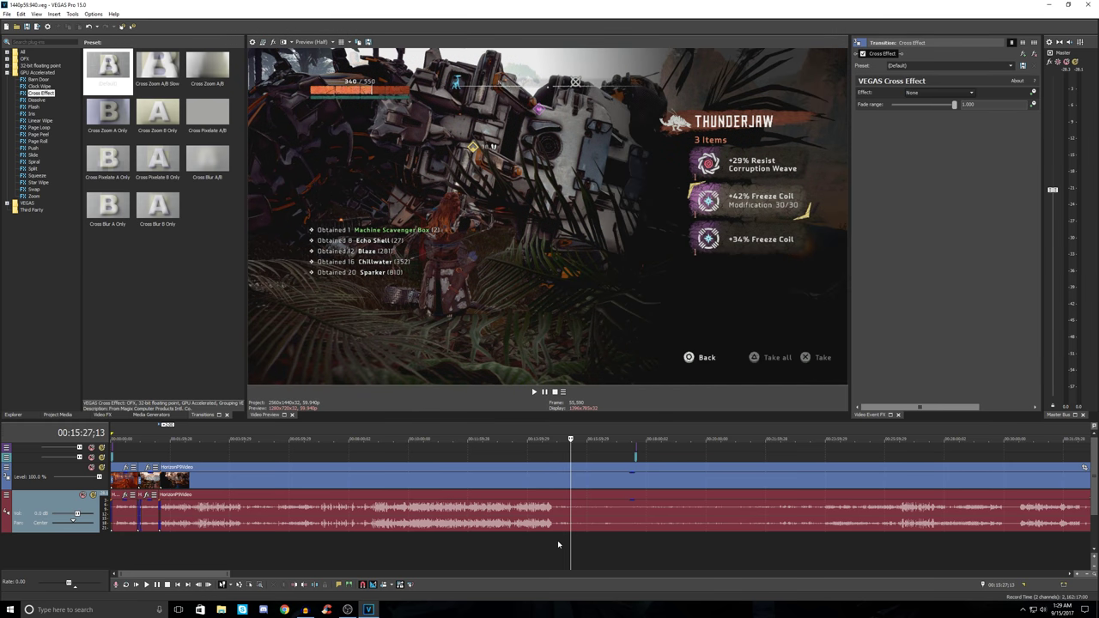
key("Right")
key("Right")
key("Right")
key("Right")
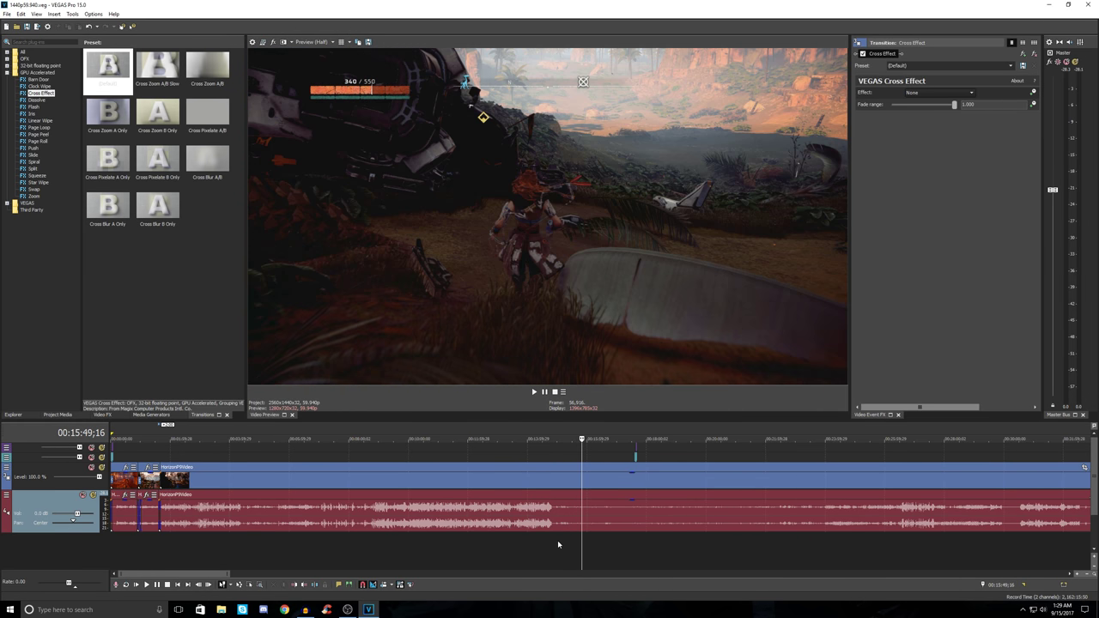
key("Left")
key("Left")
key("Left")
key("Left")
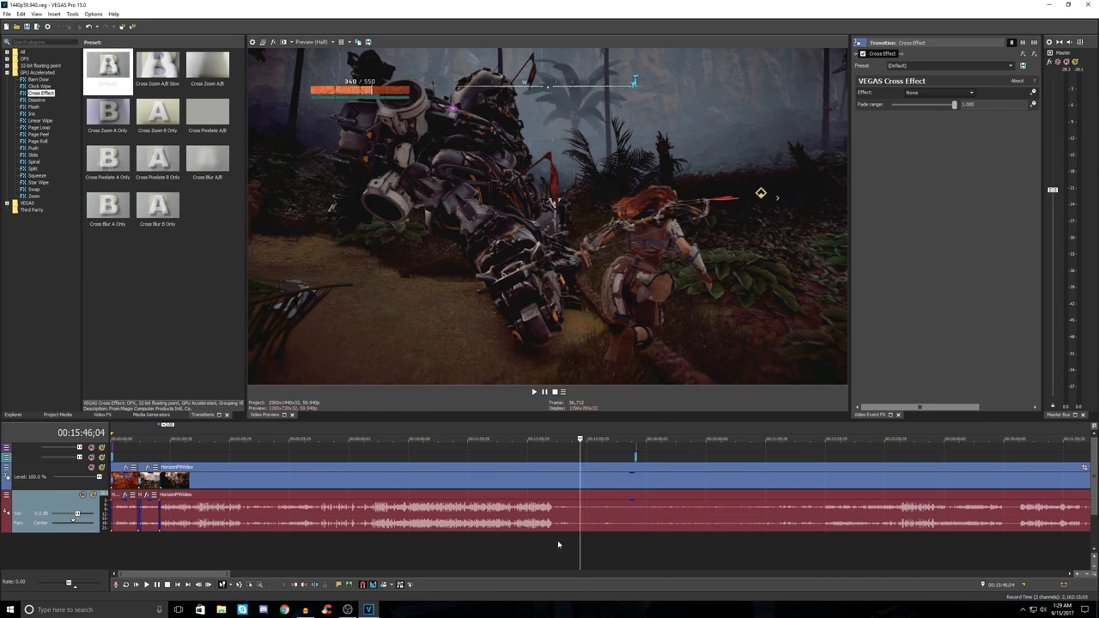
Step: Split the third clip's video and audio during the looting scene at 00:15:30;25
key("space")
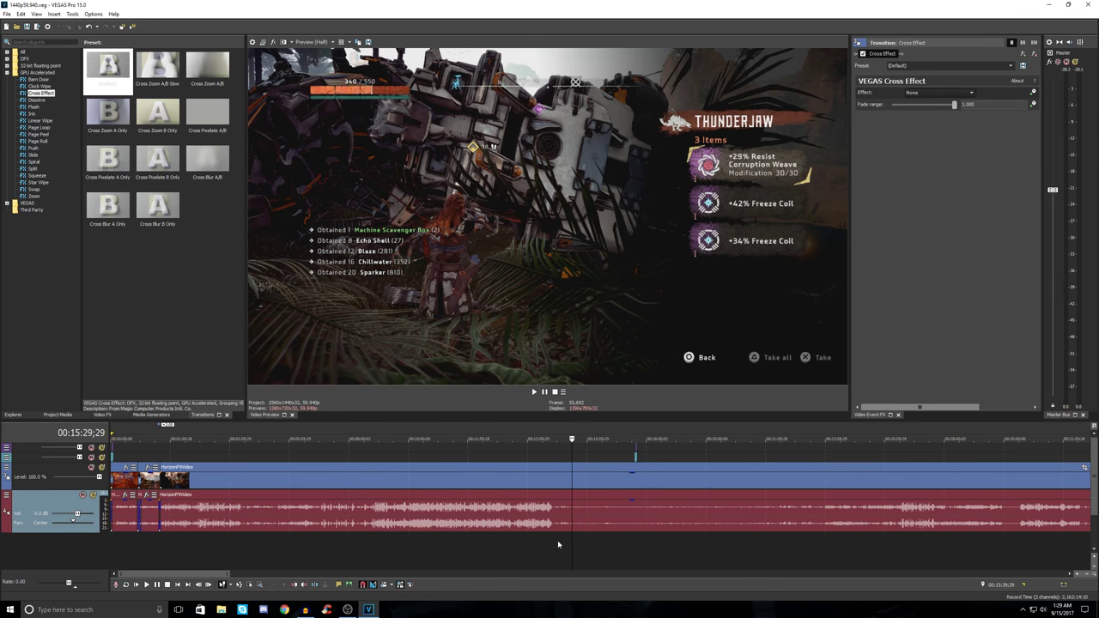
key("space")
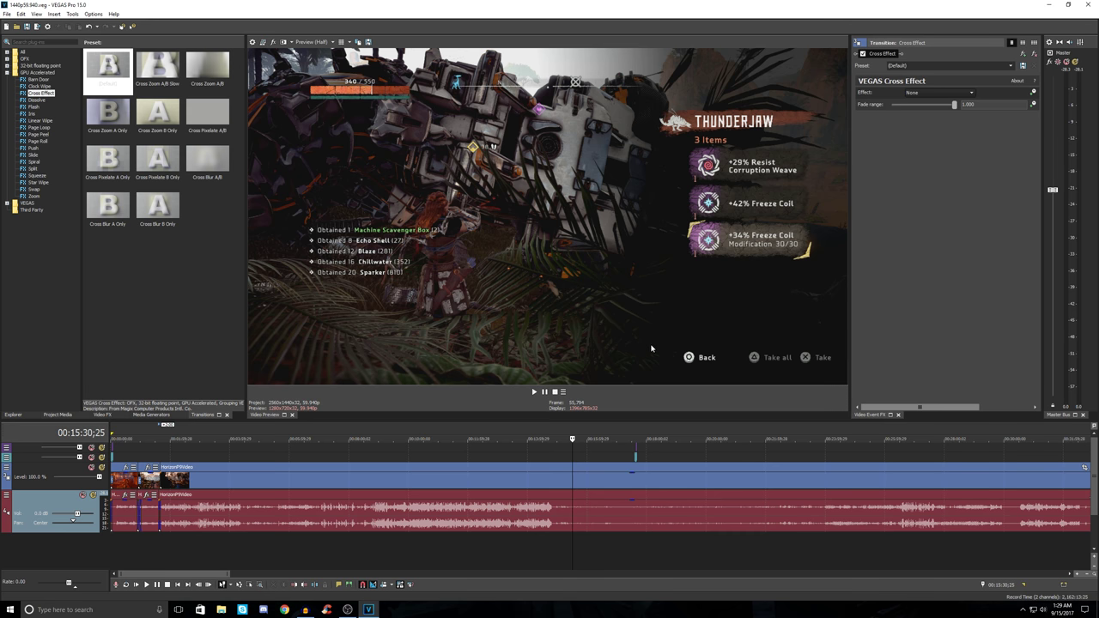
key("s")
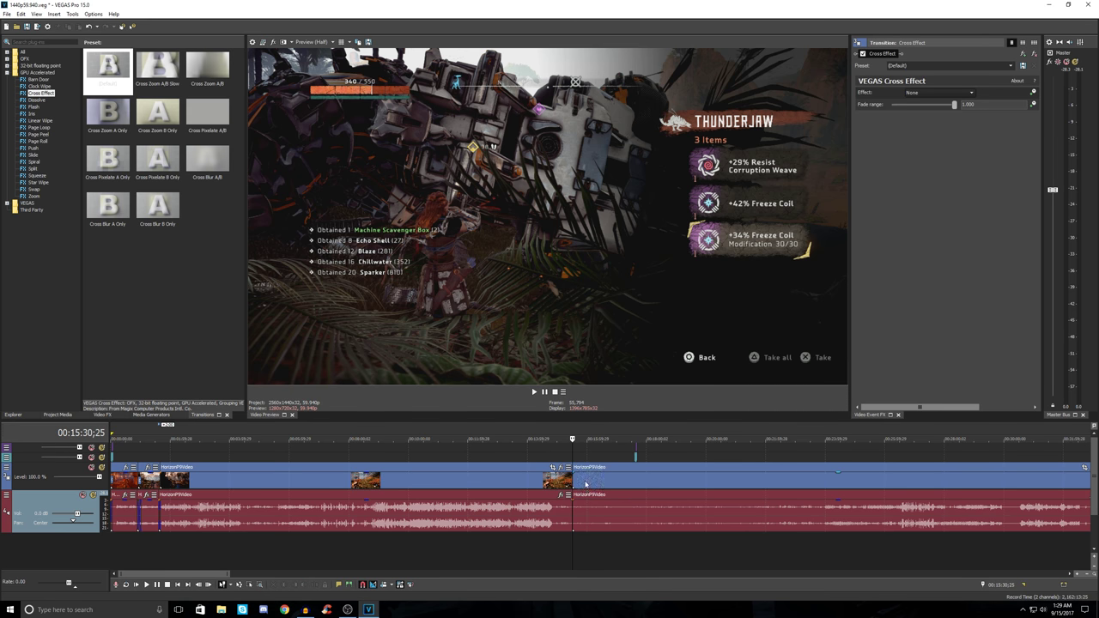
Step: Select the video and audio of the part after the new split, followed by those of the part before it
left_click(784, 481)
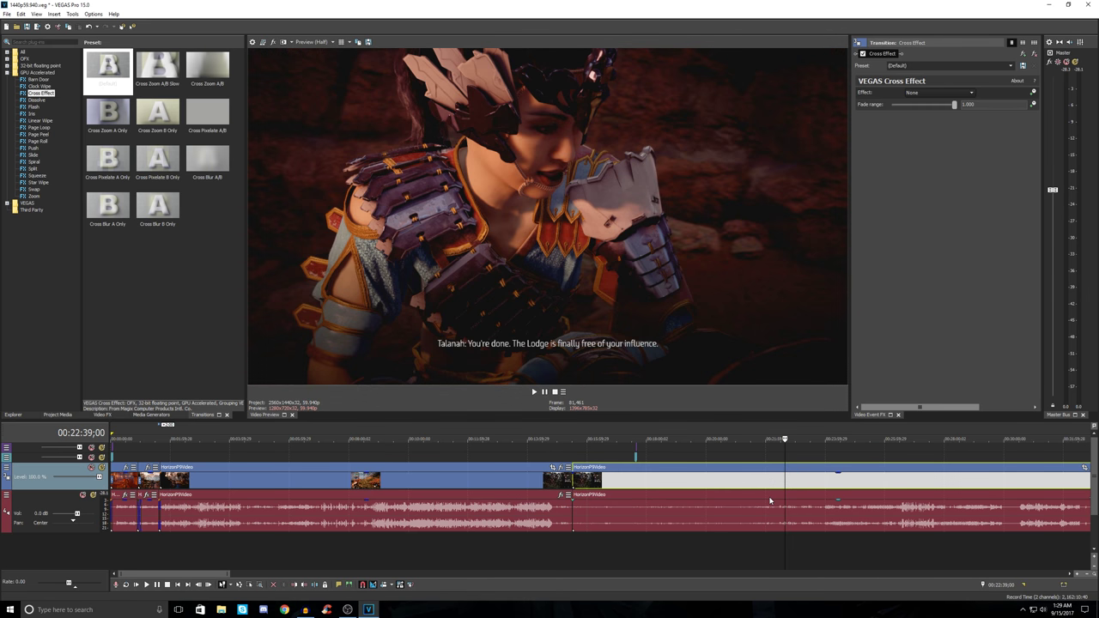
left_click(770, 501, "ctrl")
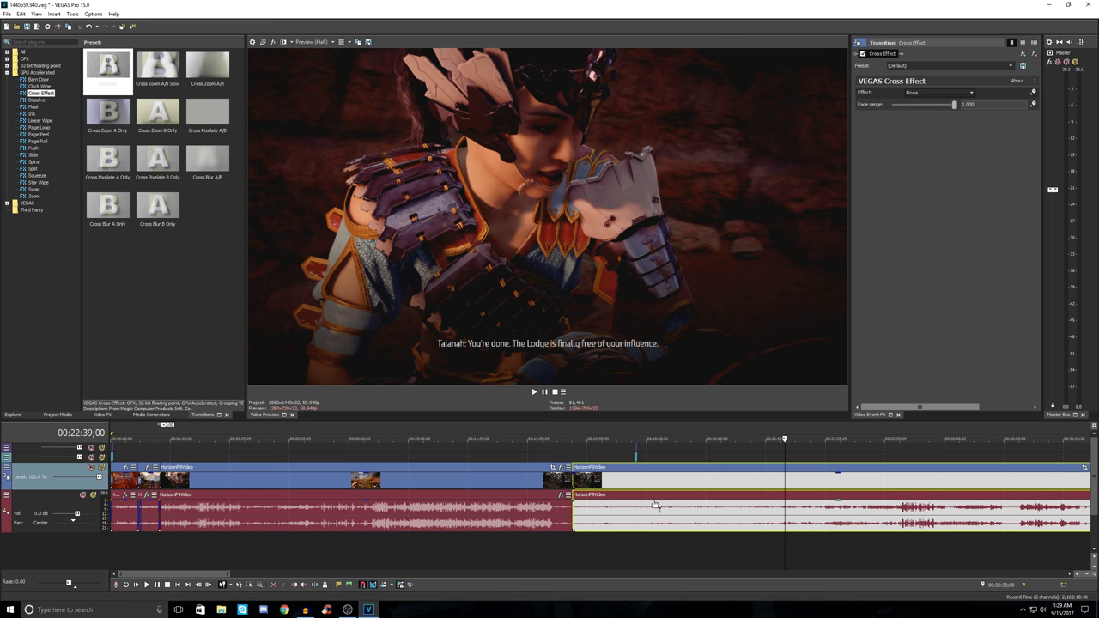
left_click(485, 482)
left_click(475, 504, "ctrl")
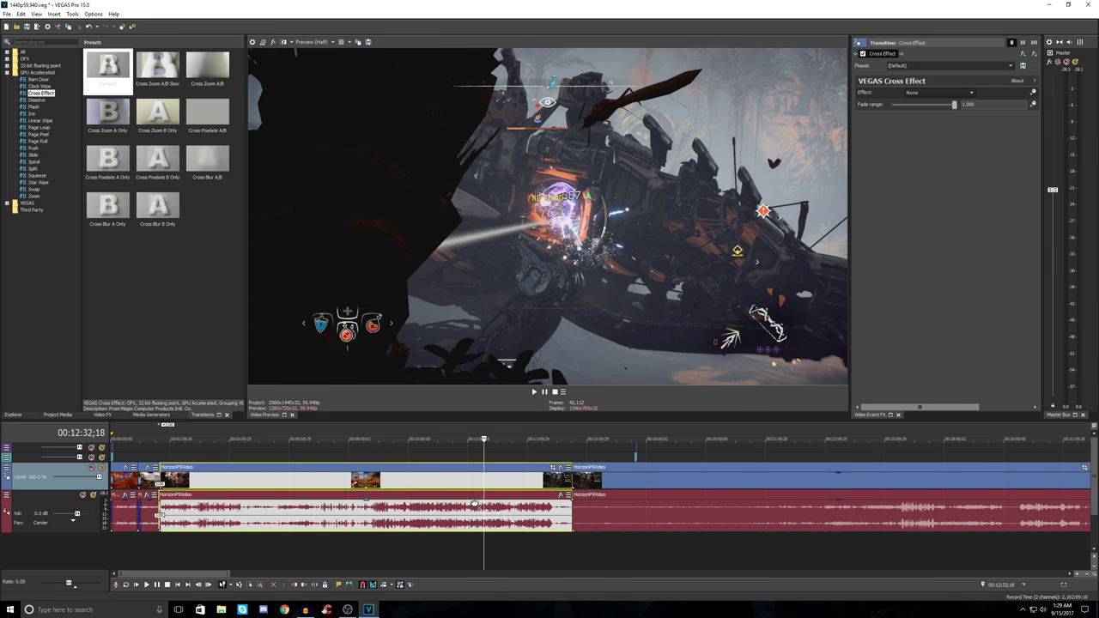
Step: Scan the last clip between 00:23:24;25 and 00:22:02;09, settling at 00:22:14;06 where Aloy approaches Ahsis
left_click(805, 498)
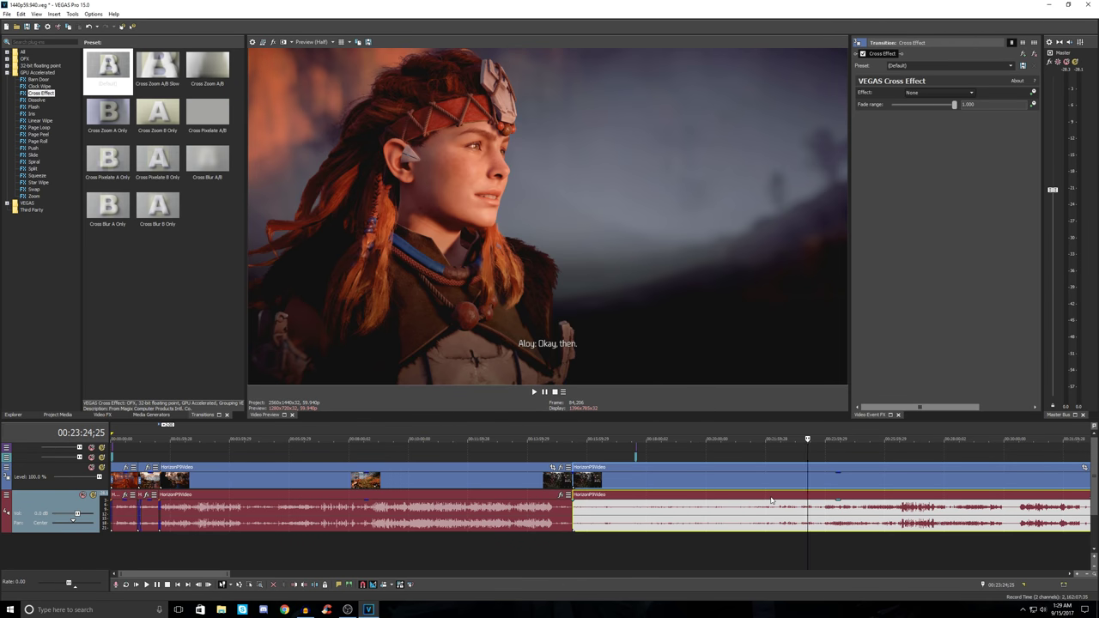
left_click(805, 498)
key("Left")
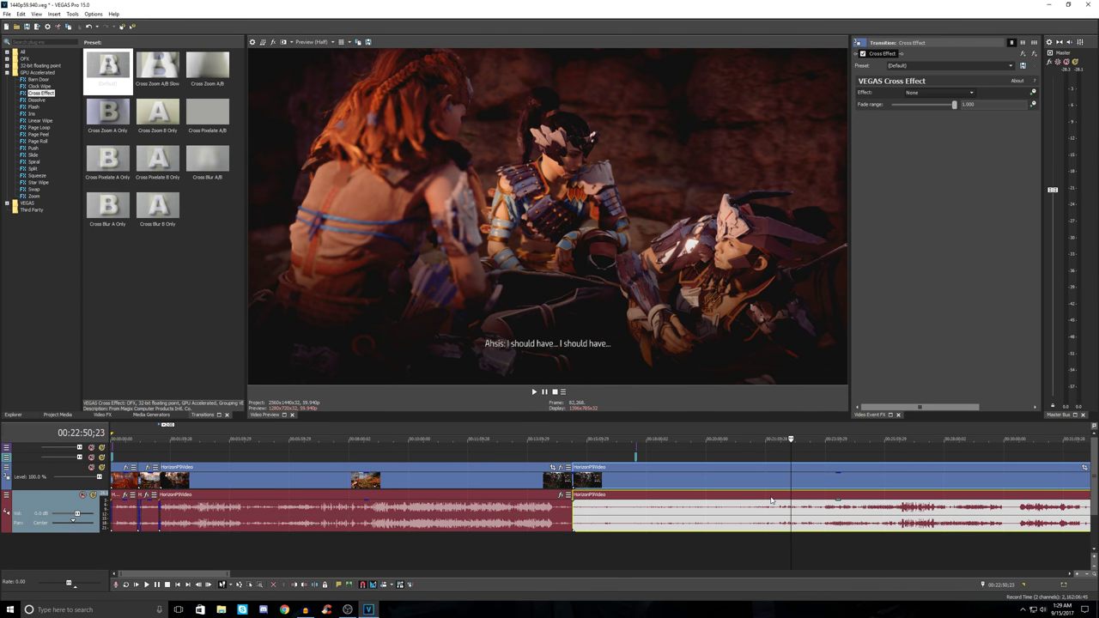
left_click(771, 505)
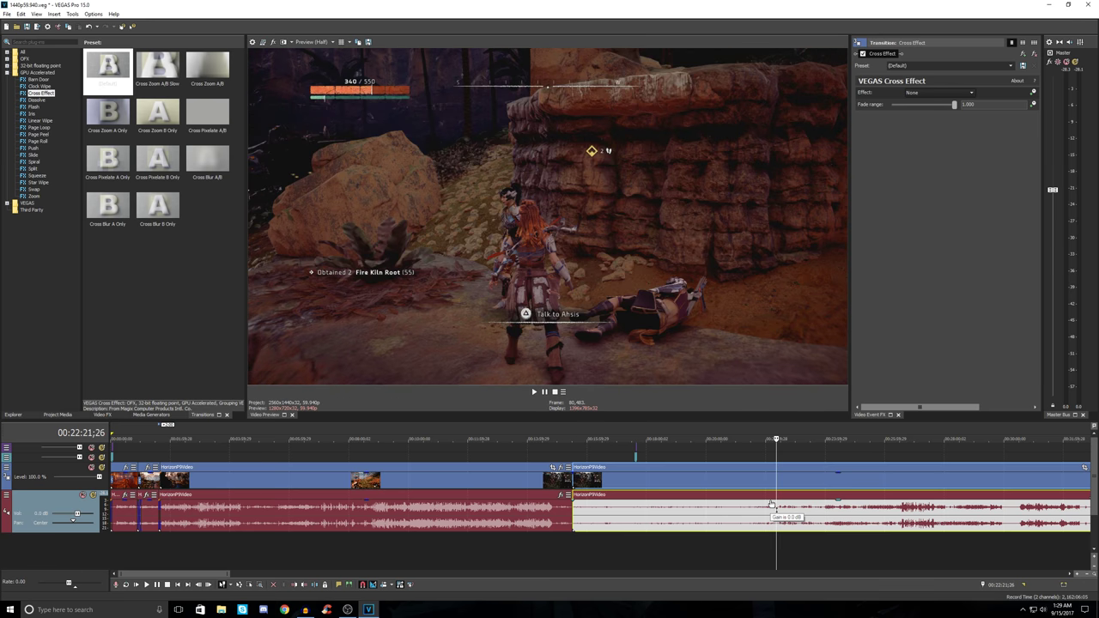
key("Left")
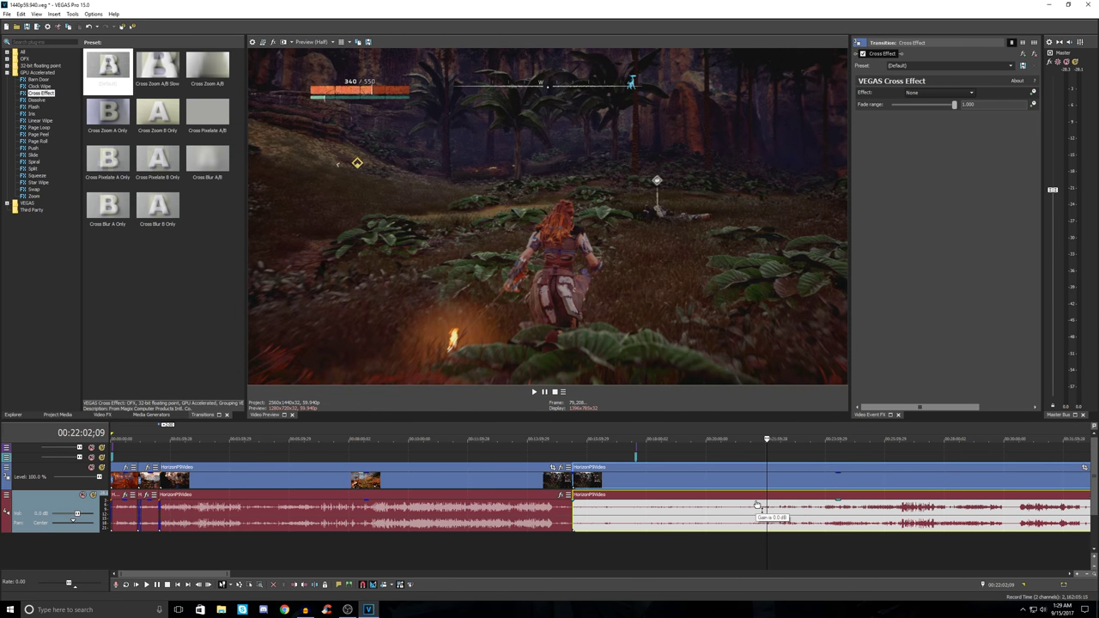
key("Right")
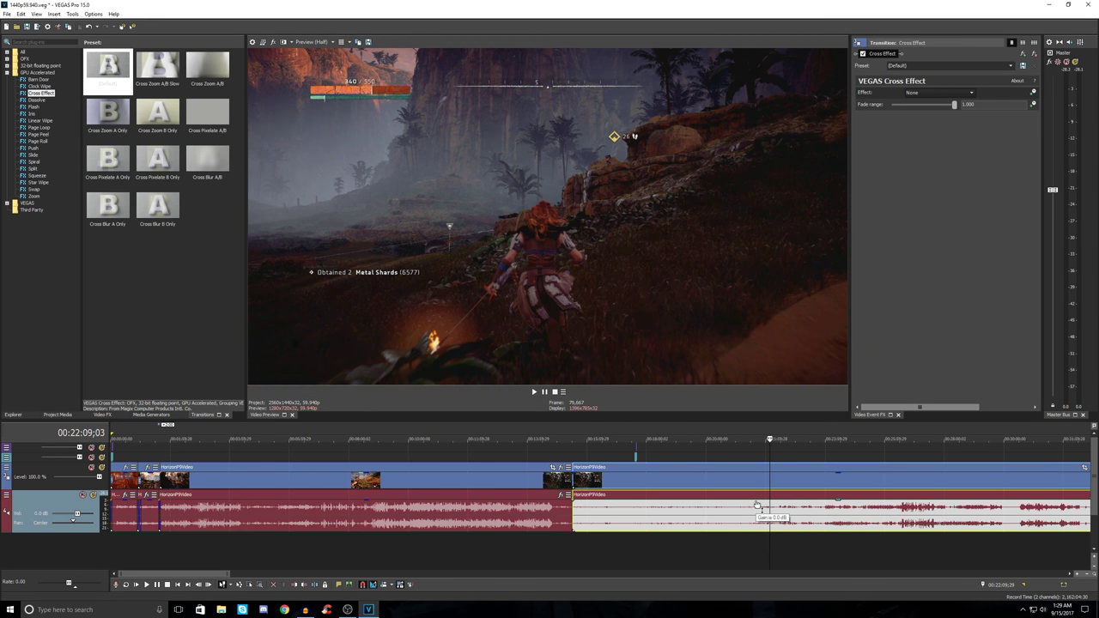
key("Right")
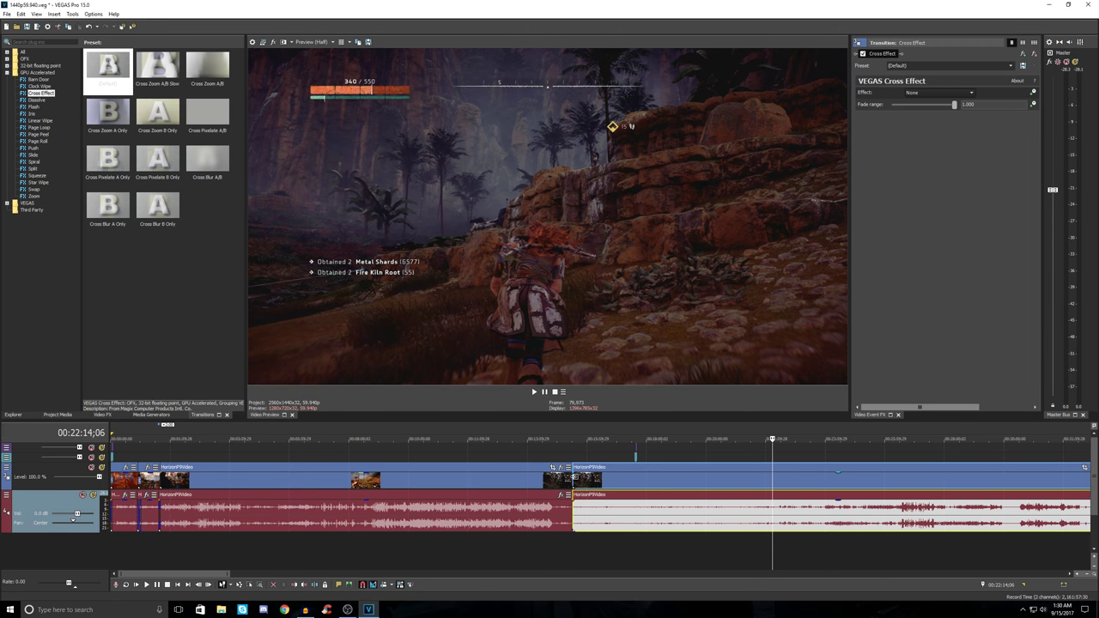
Step: Trim the last clip's start to 00:22:14;06 and overlap it slightly onto the end of the looting clip
left_click_drag(572, 481, 614, 486)
scroll(571, 464, "up", 3)
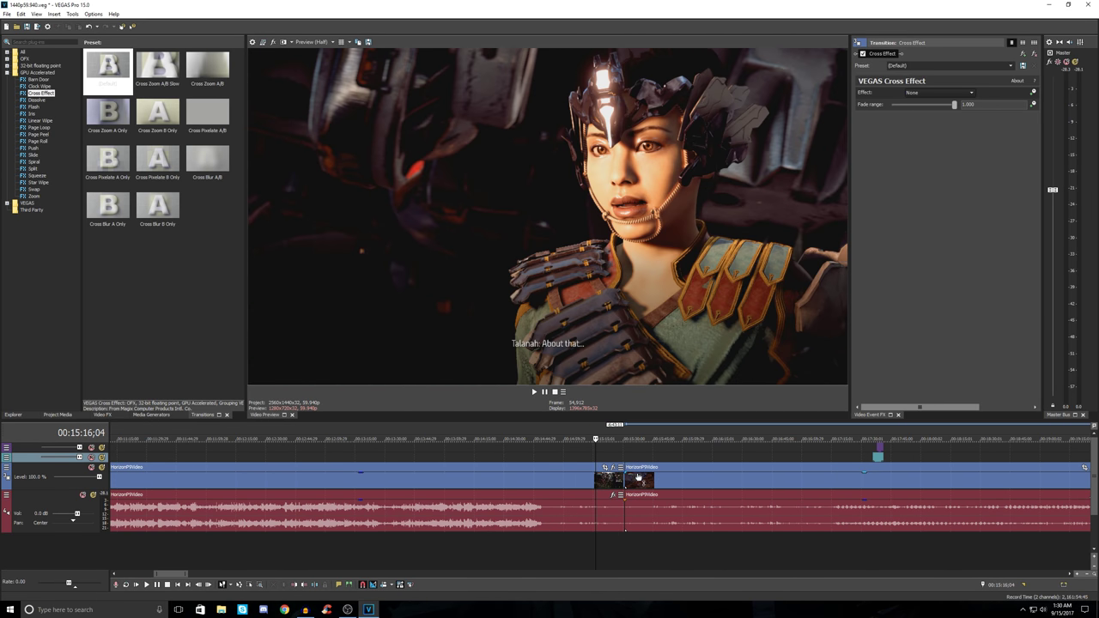
left_click_drag(691, 488, 685, 491)
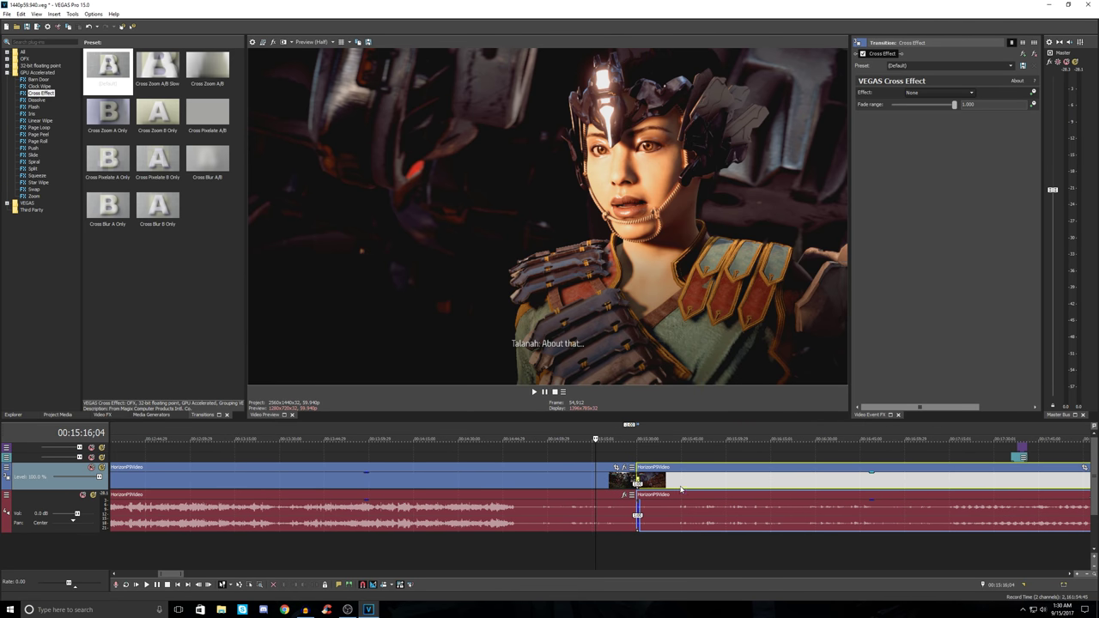
Step: Play the new join between the looting scene and the last clip from 00:15:27;00
left_click(629, 457)
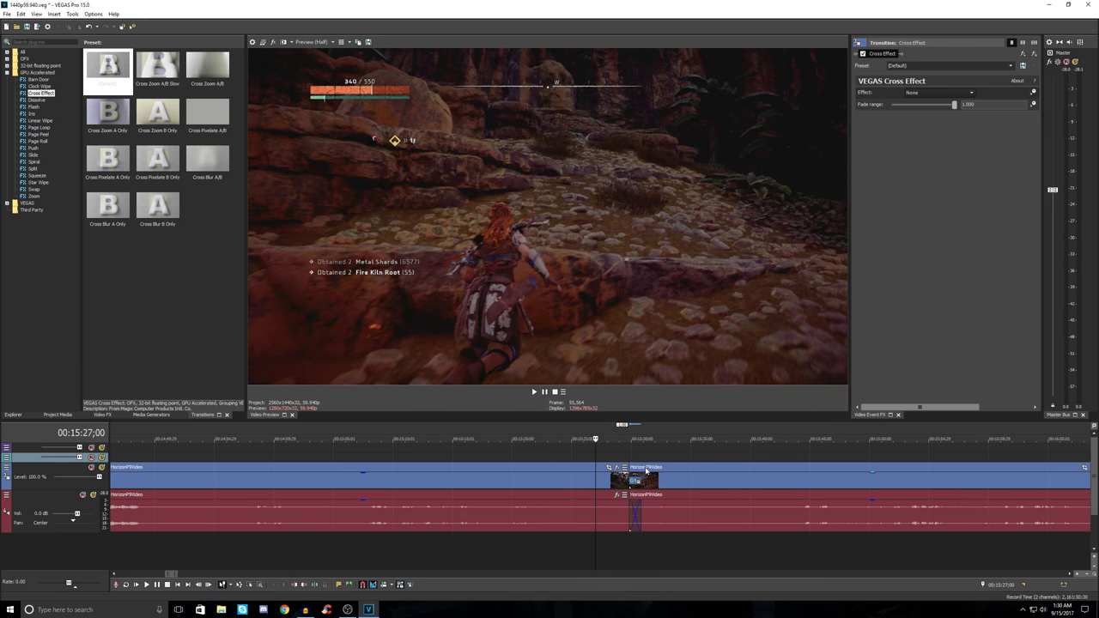
key("space")
scroll(641, 448, "up", 2)
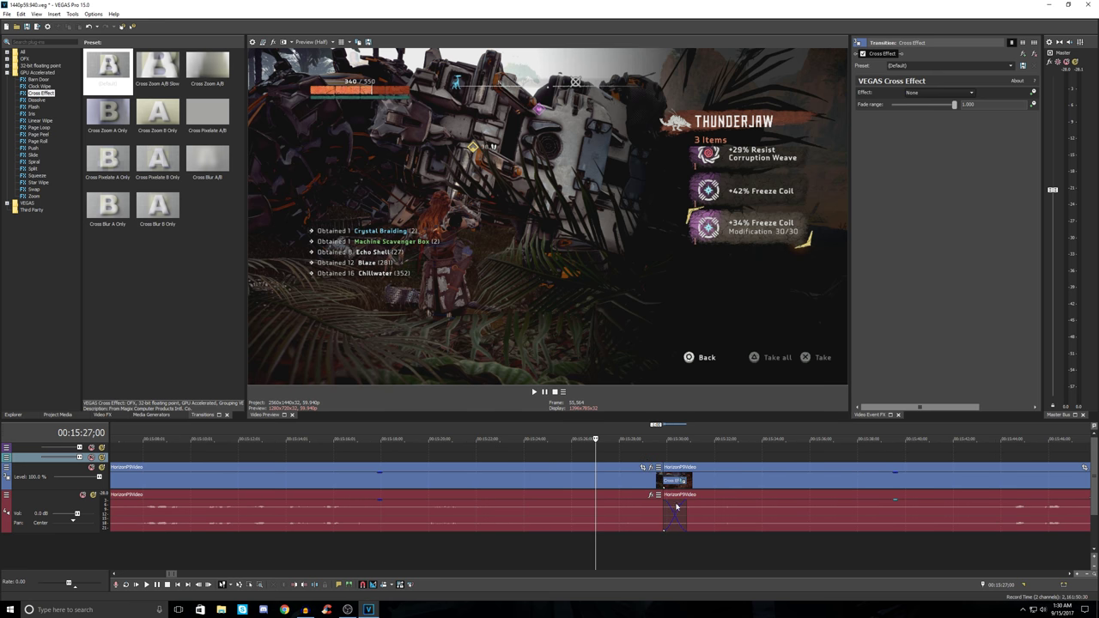
key("space")
key("space")
Step: Trim the end of the looting clip slightly and overlap the last clip onto its new end
left_click_drag(701, 485, 646, 482)
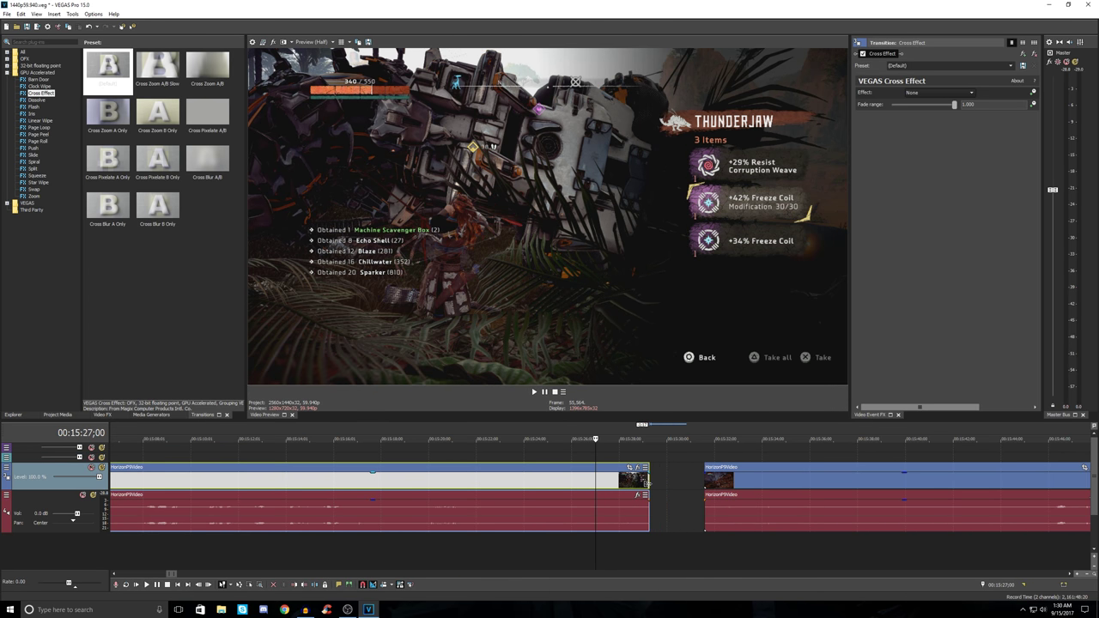
left_click_drag(761, 488, 683, 491)
Step: Play the reworked join from 00:15:27;12 to check the transition
left_click(606, 453)
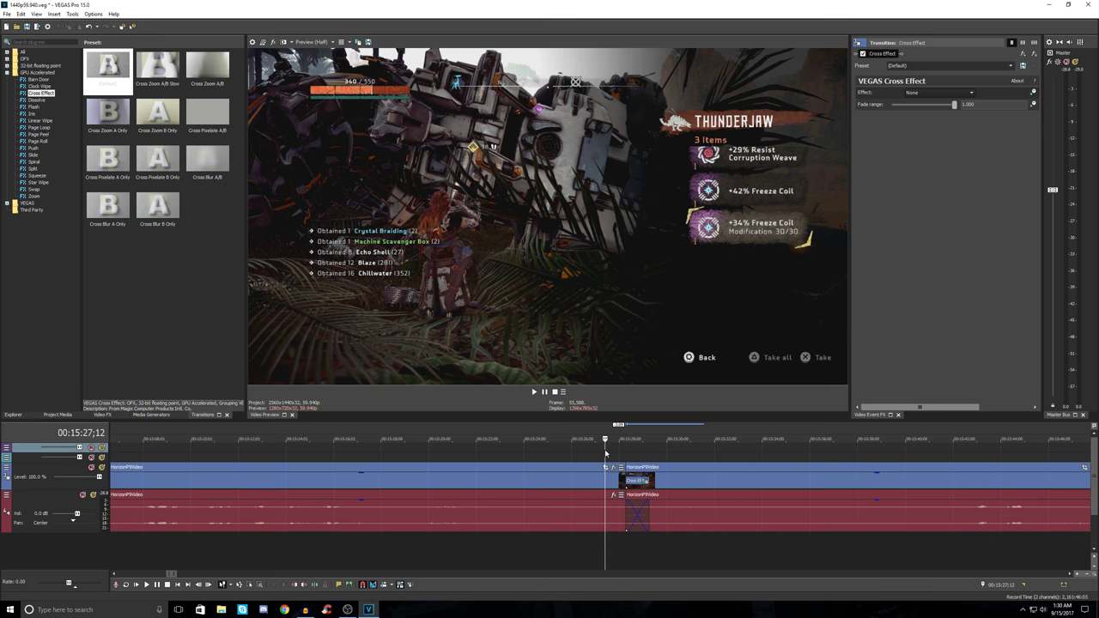
key("space")
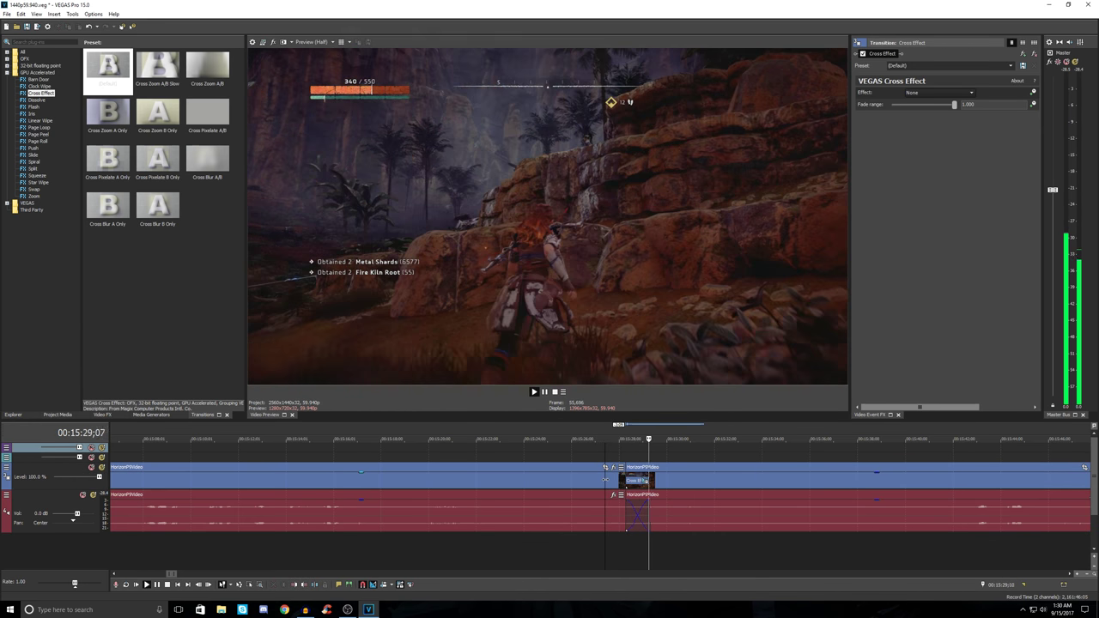
key("space")
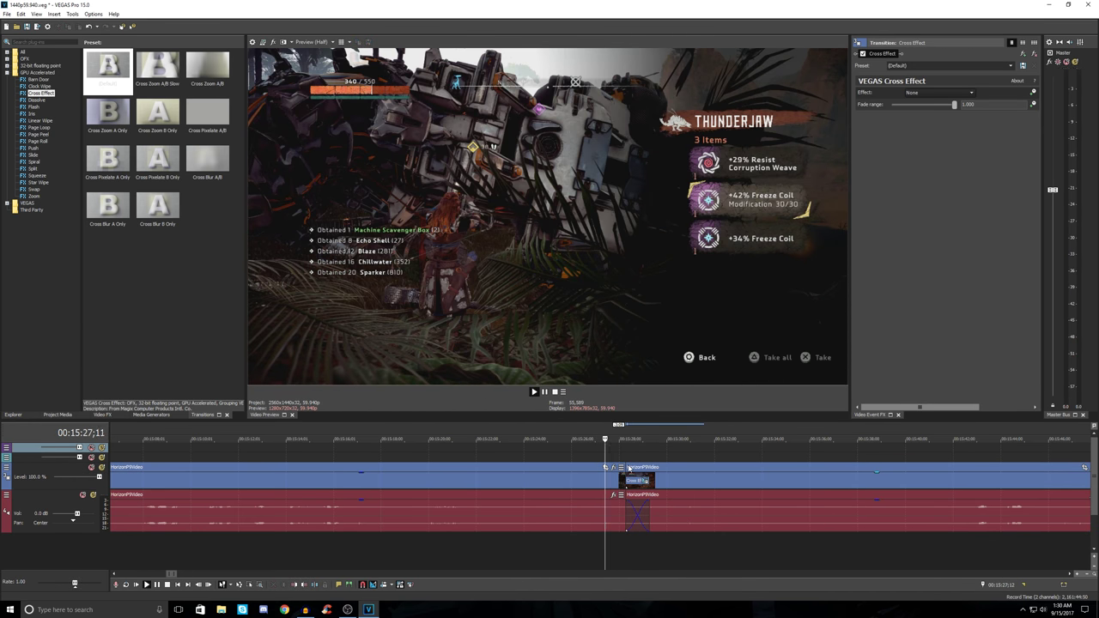
key("space")
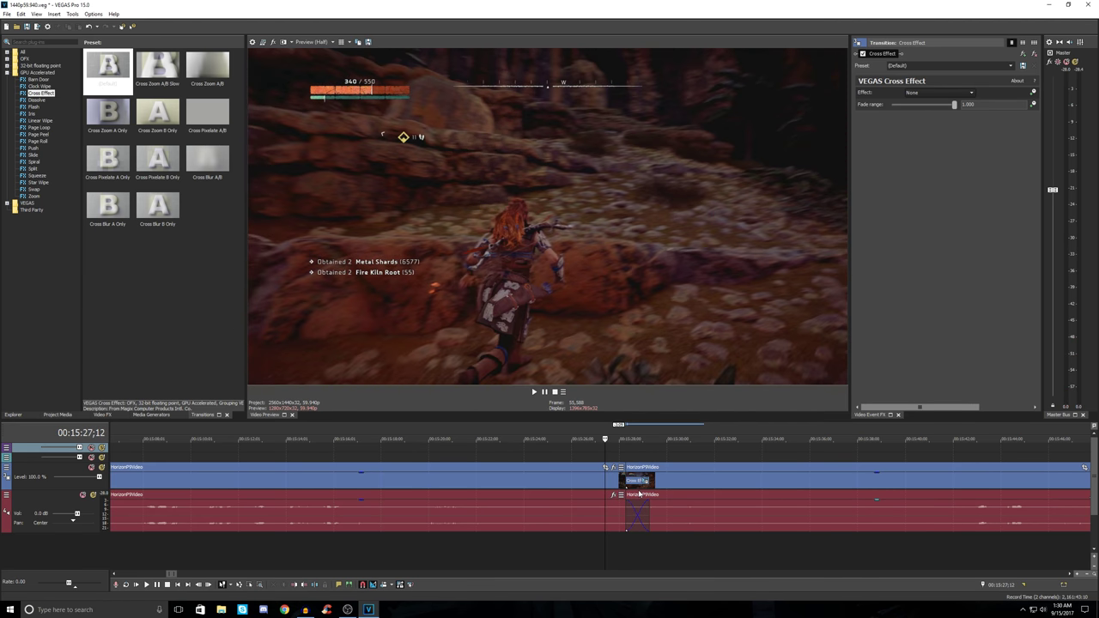
Step: Extend the start of the last clip's audio backward, making the audio crossfade at the join about 3 seconds long
left_click(658, 514)
left_click(637, 515)
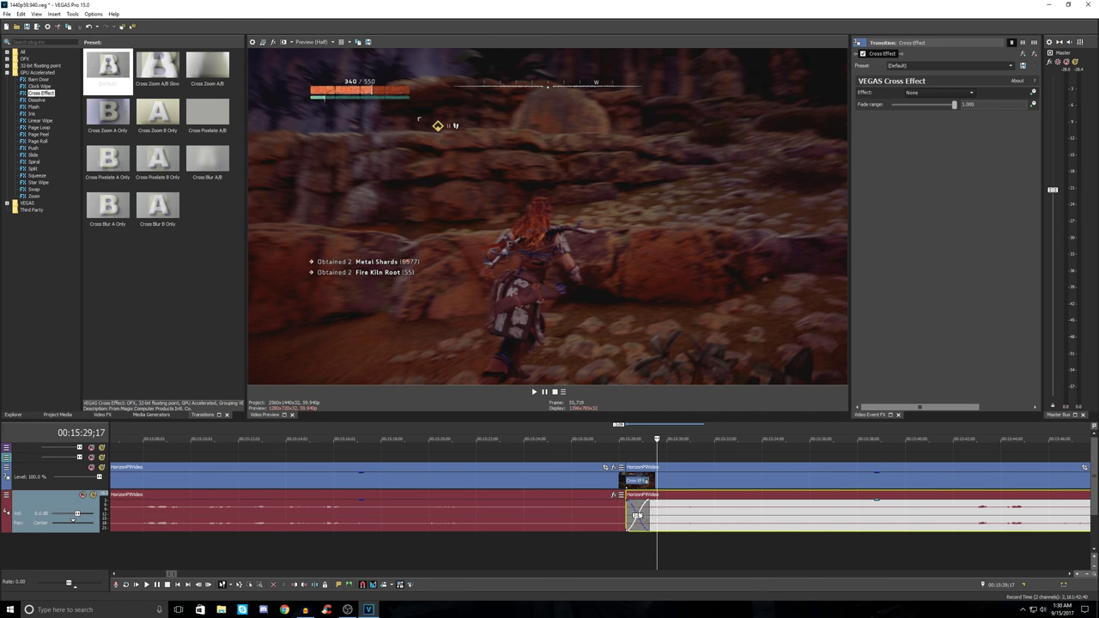
mouse_move(591, 513)
left_mouse_down()
mouse_move(569, 515)
mouse_move(579, 516)
left_mouse_up()
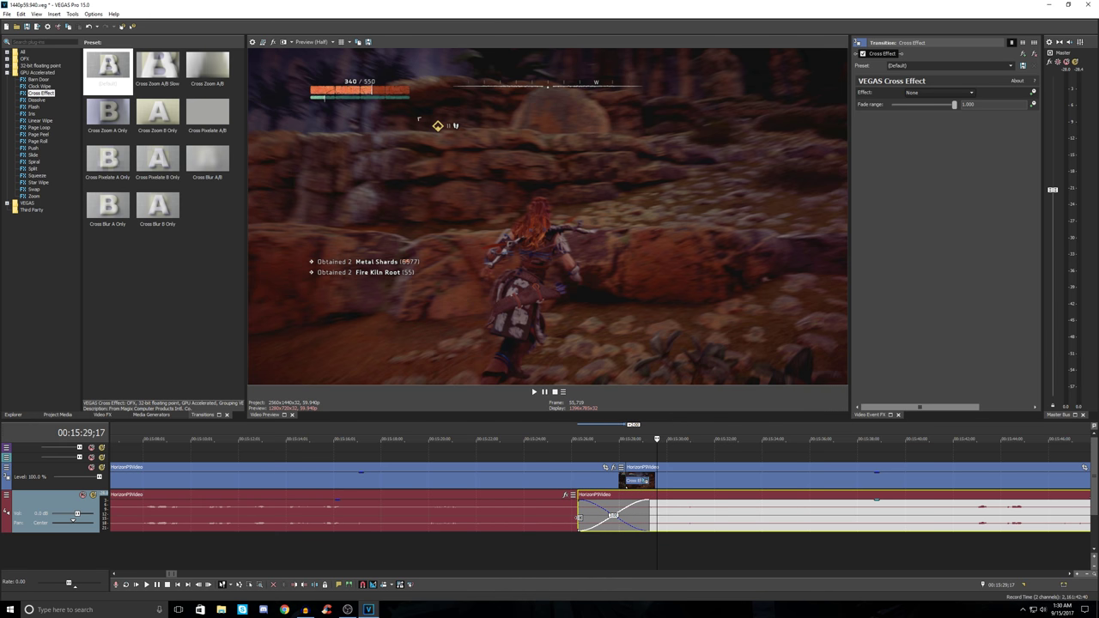
Step: Play the join twice from 00:15:25;05 to check the longer audio crossfade
left_click(576, 542)
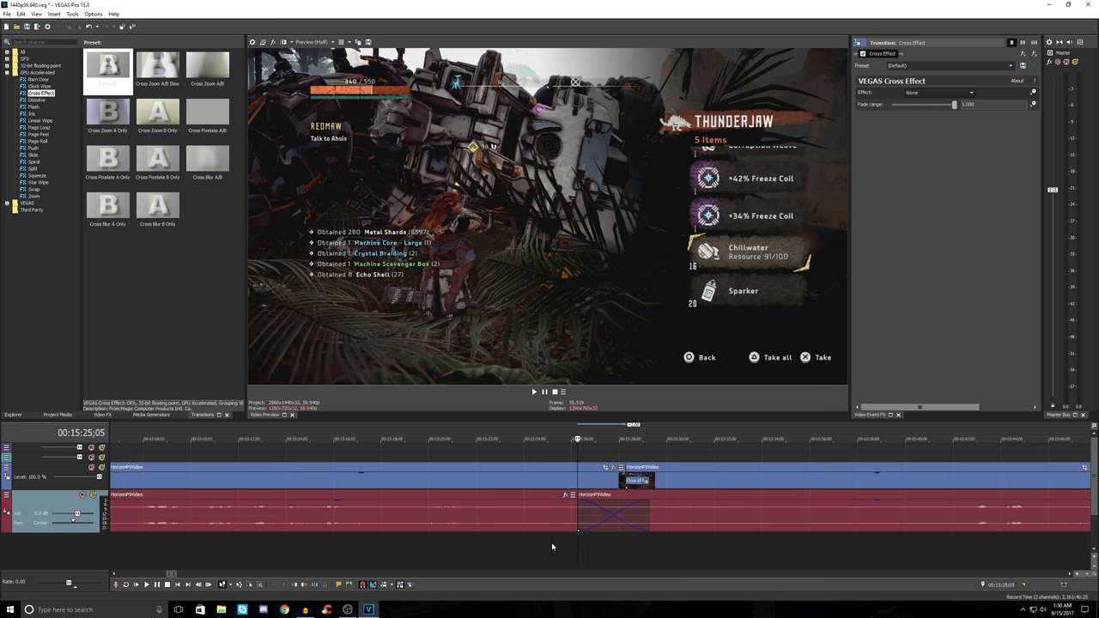
left_click(558, 546)
key("space")
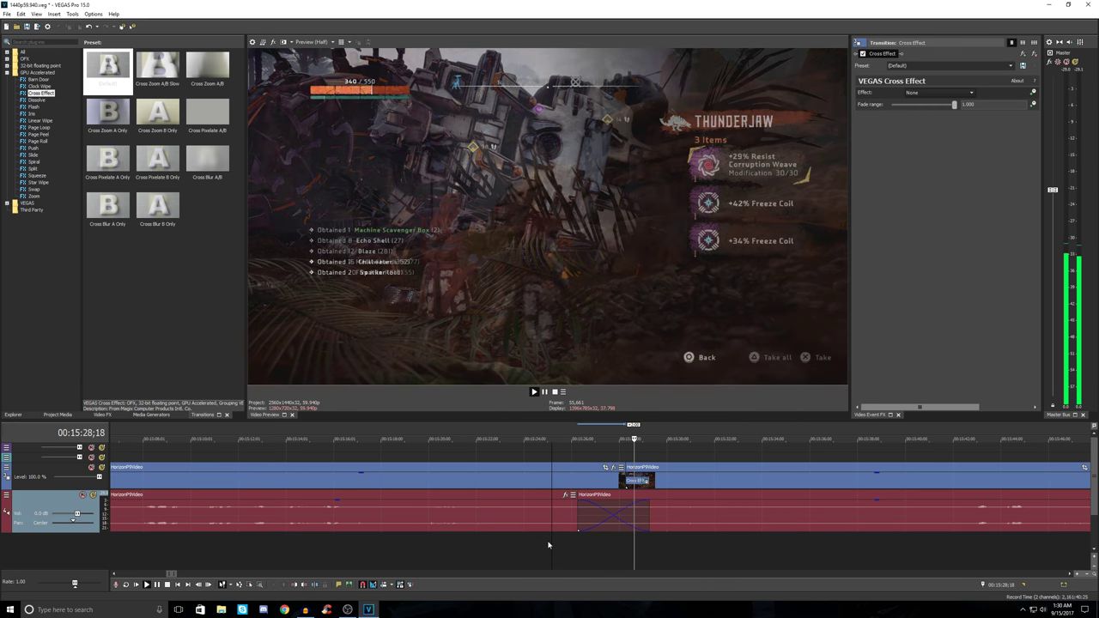
key("space")
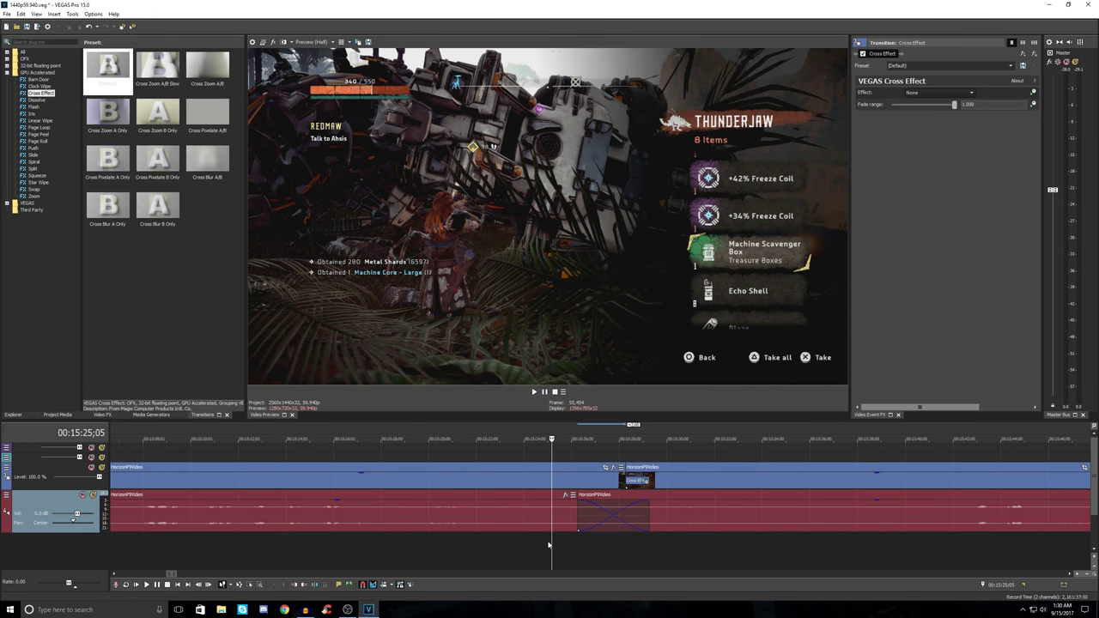
key("space")
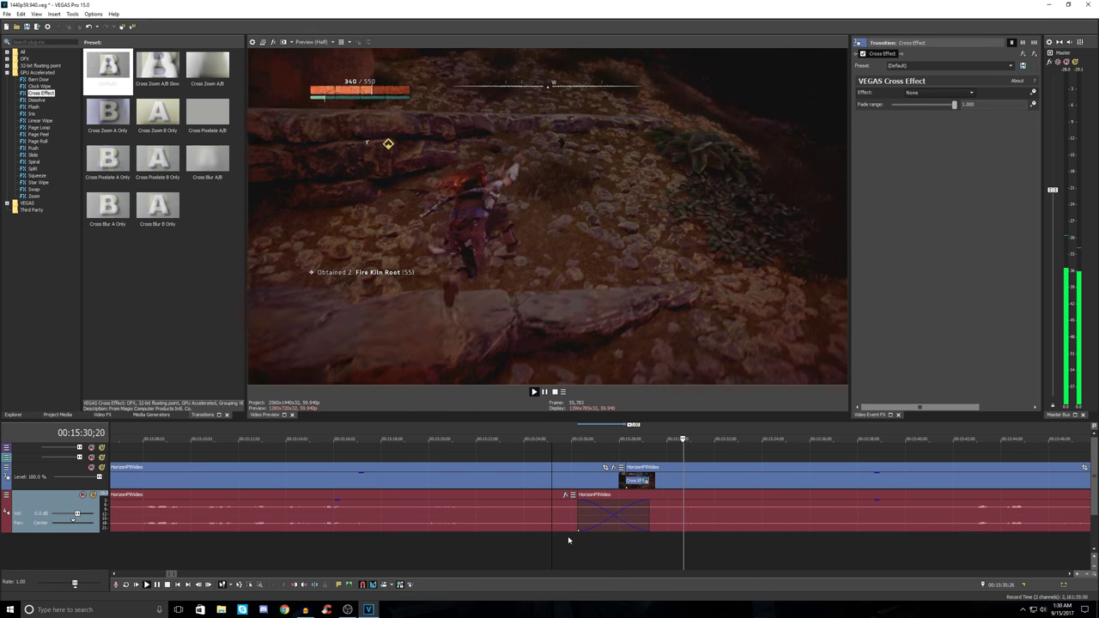
key("space")
Step: Extend the last clip's audio start further back to lengthen the crossfade, and play the join from 00:15:25;05
left_click(567, 525)
left_click_drag(567, 524, 563, 524)
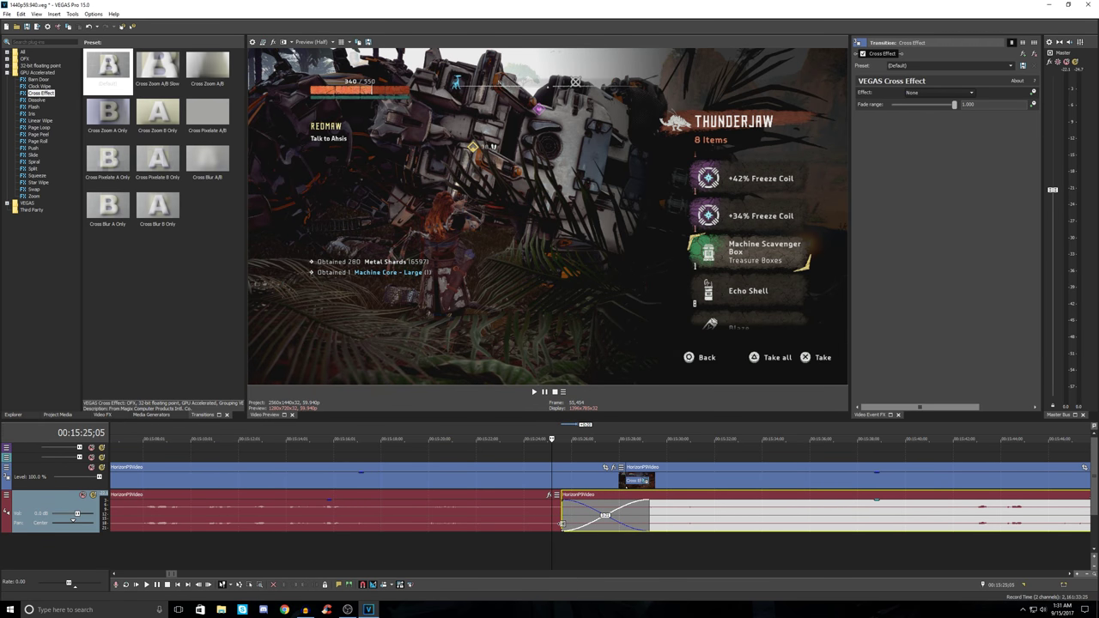
key("space")
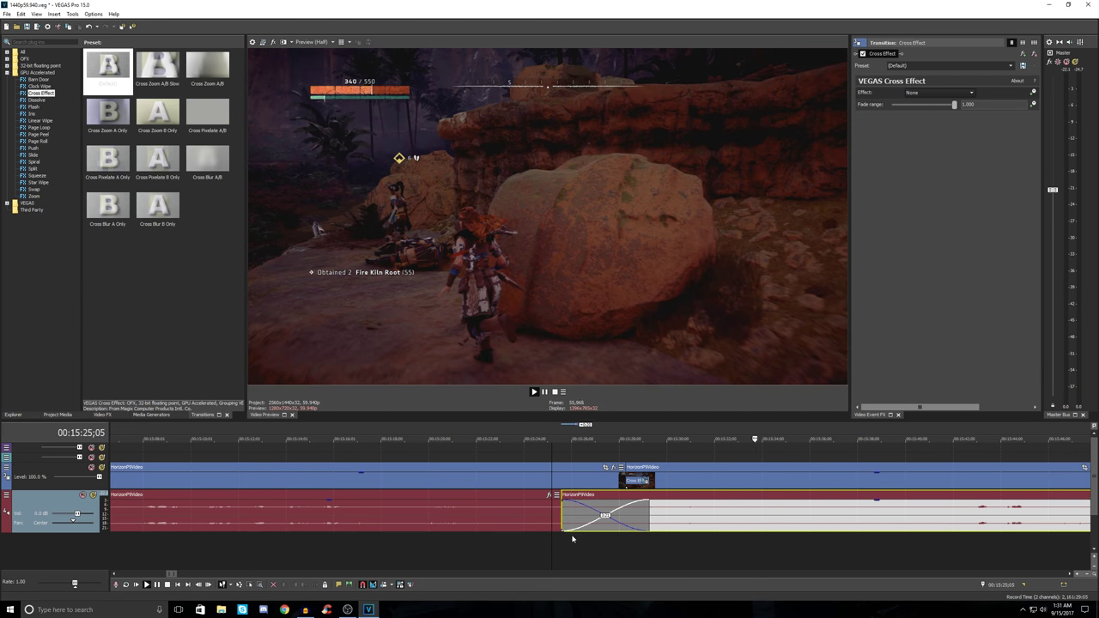
key("space")
scroll(568, 539, "up", 2)
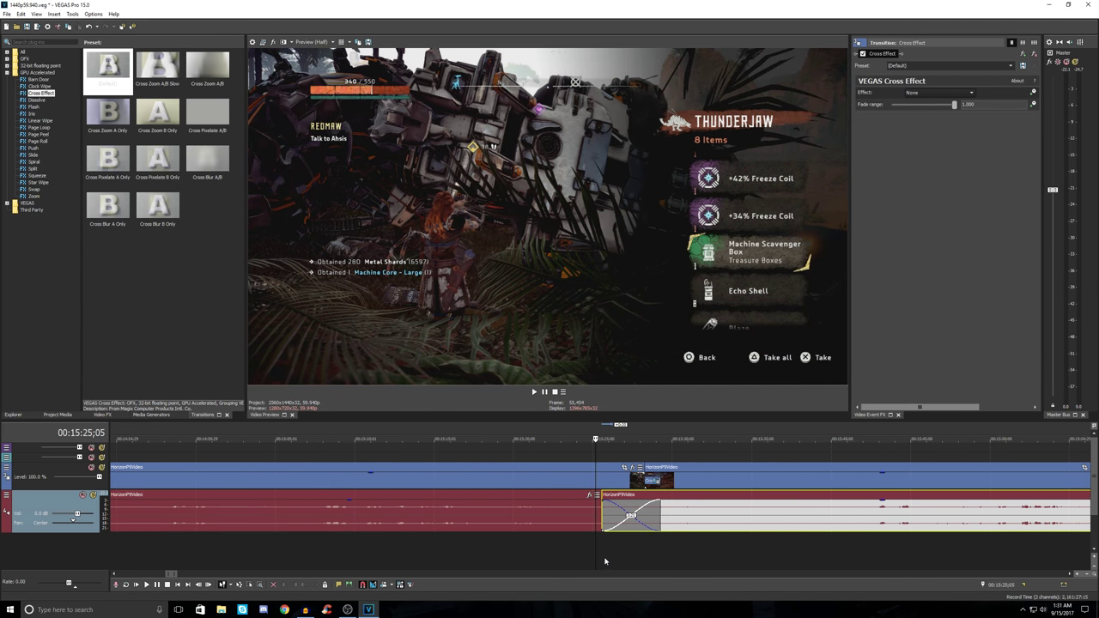
scroll(581, 559, "down", 1)
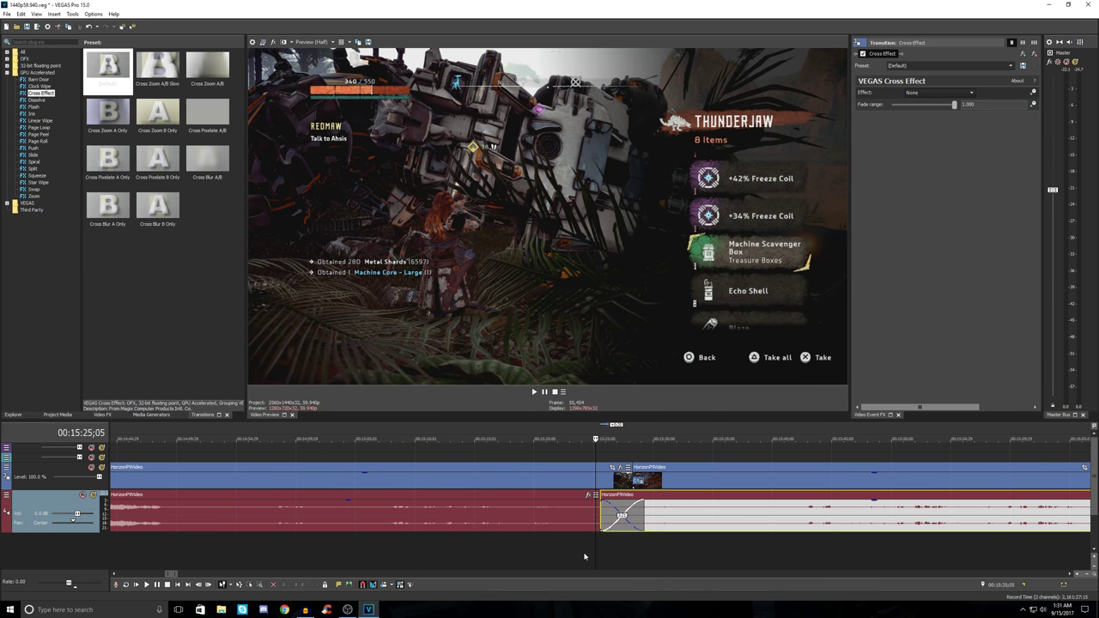
Step: Skim the last clip after the join, from the approach to Ahsis through the cutscene to 00:16:47;09
left_click(667, 549)
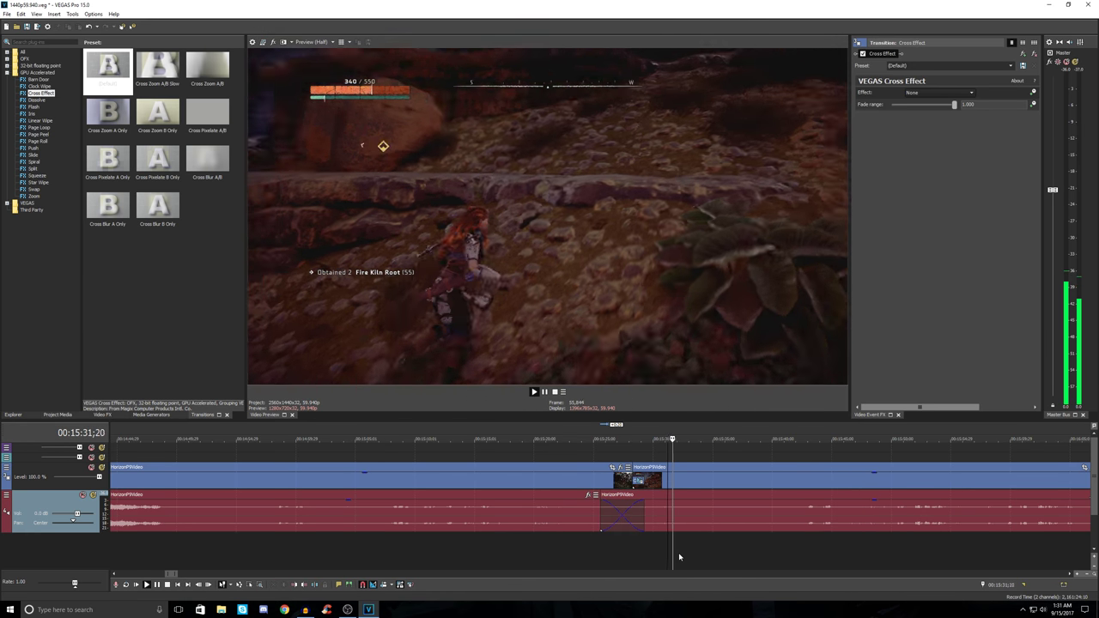
left_click(741, 554)
left_click(791, 554)
left_click(846, 546)
scroll(652, 543, "down", 2)
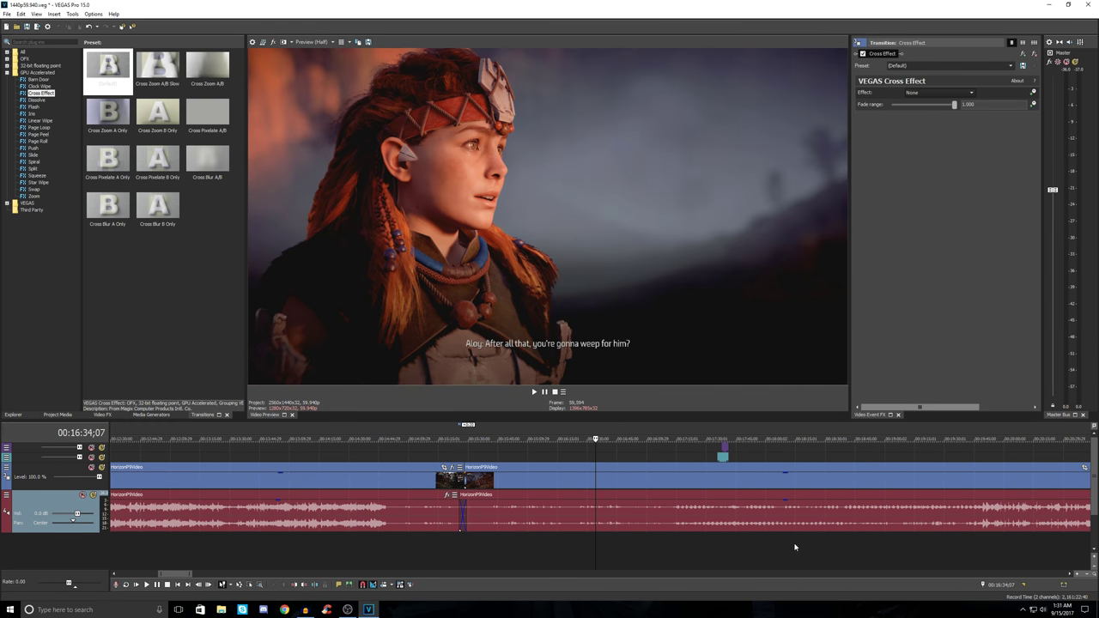
left_click(649, 541)
left_click(620, 543)
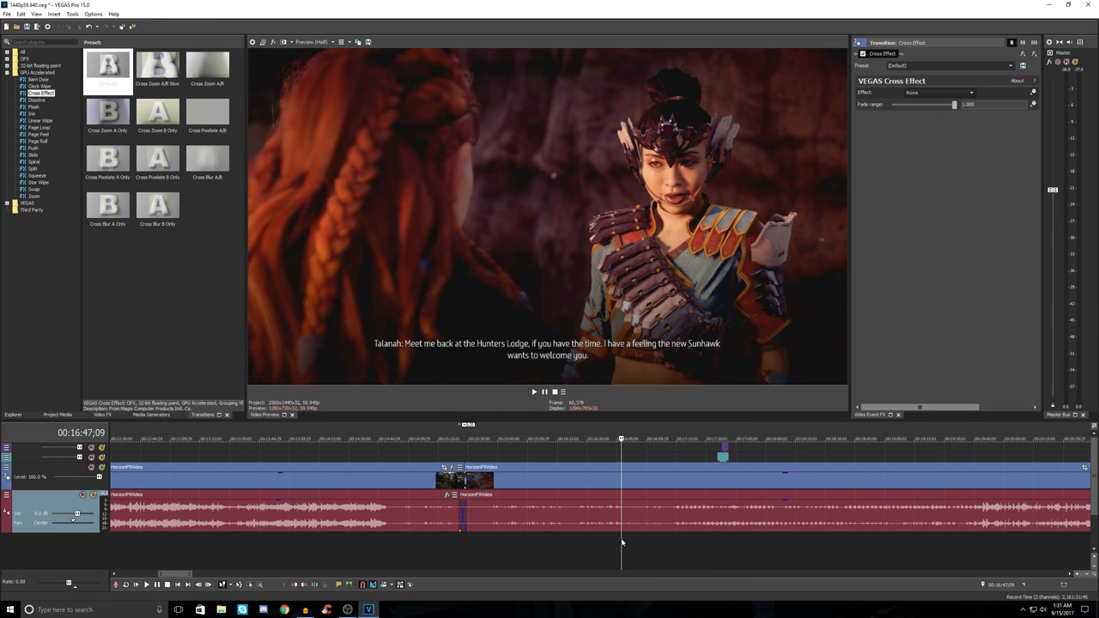
scroll(347, 541, "down", 3)
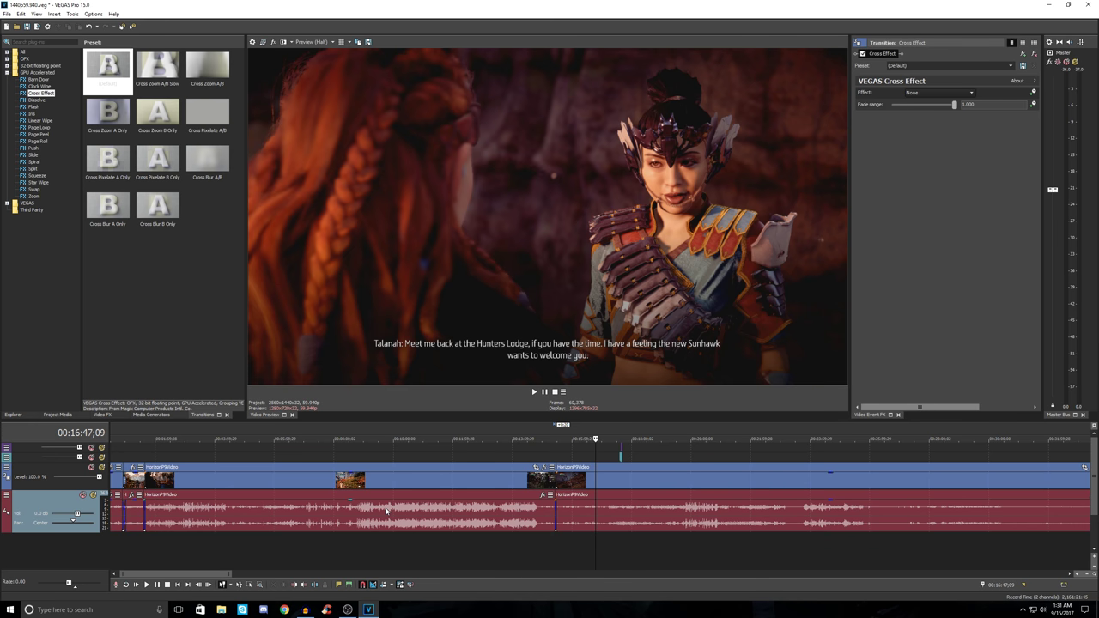
Step: Try lowering the audio volume envelope from 00:07:33;07 onward, and reset all of its points
left_click(321, 513)
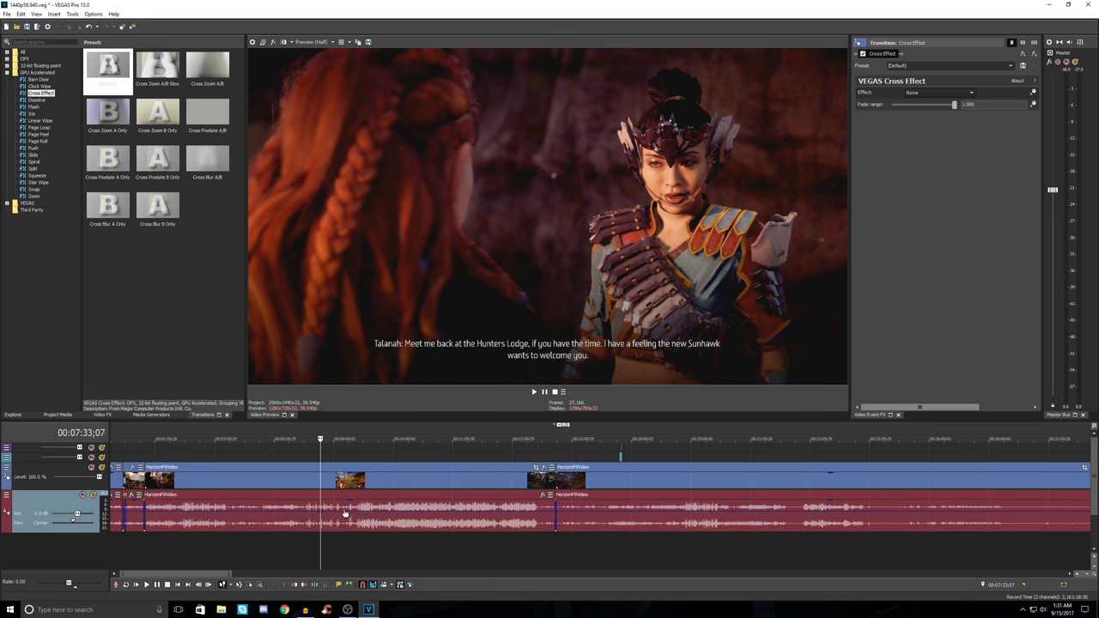
left_click_drag(352, 518, 359, 527)
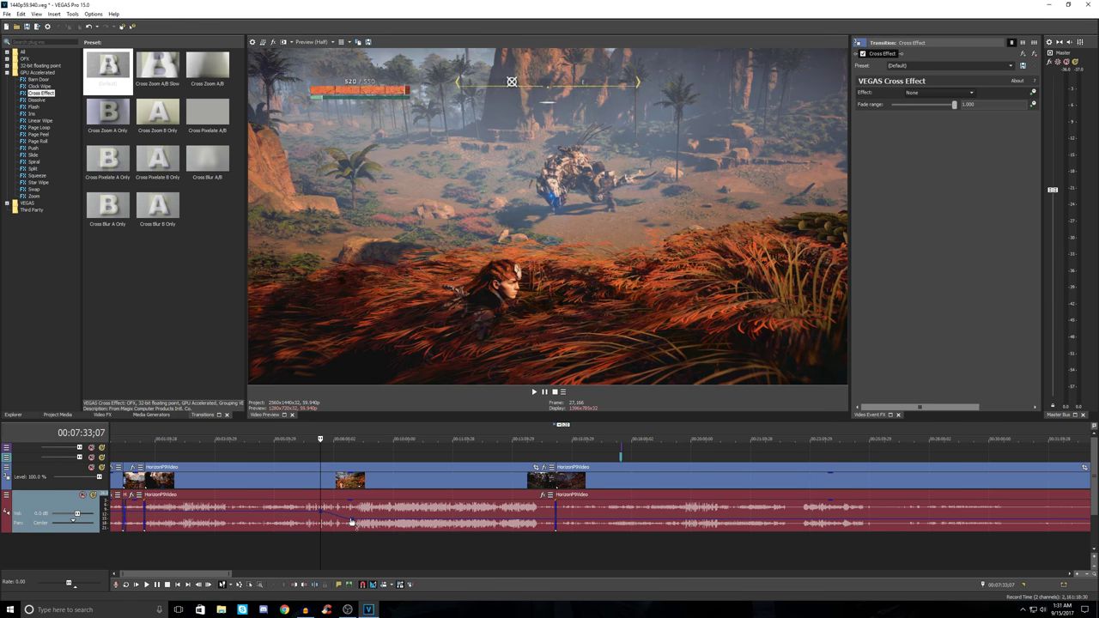
right_click(321, 513)
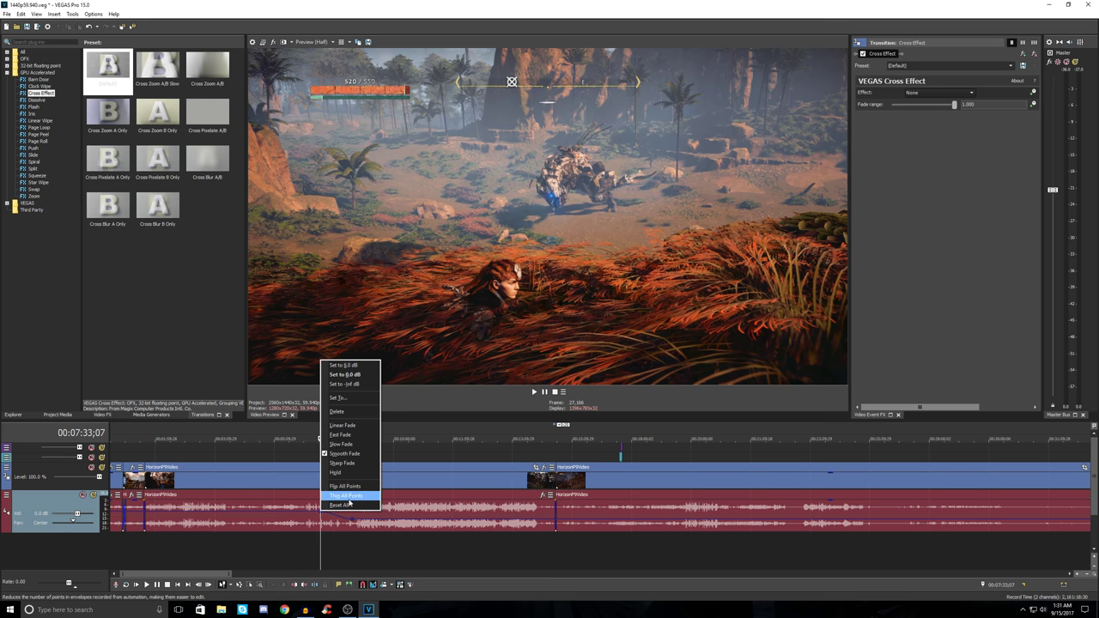
left_click(347, 505)
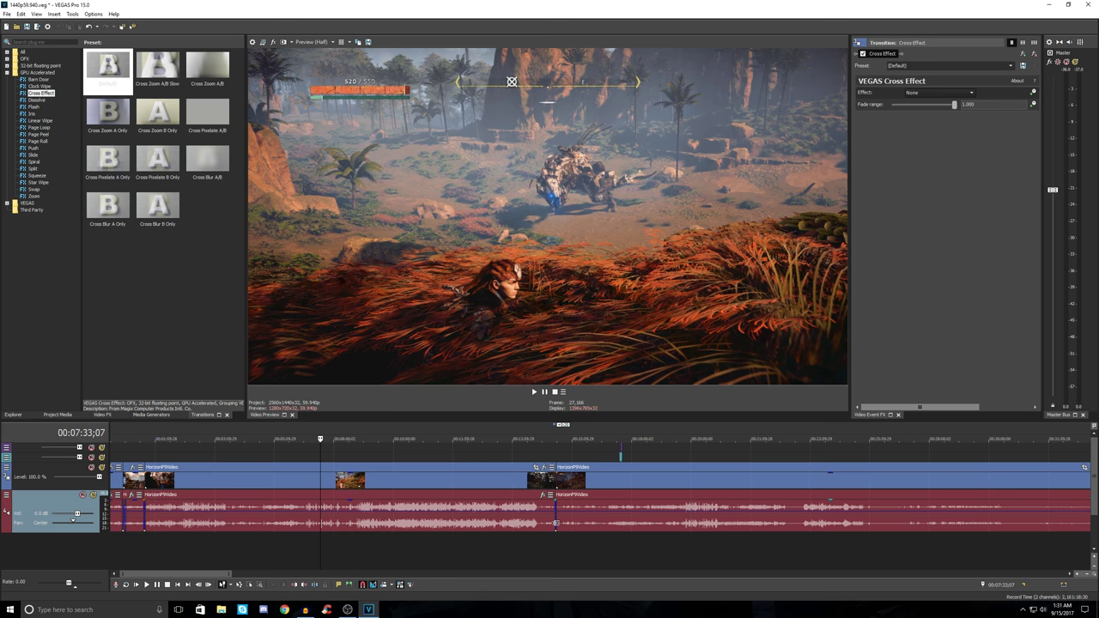
Step: Skim the last clip from 00:16:46;26 through the night scenes to 00:26:39;26 for a suitable ending point
left_click(572, 530)
left_click(596, 528)
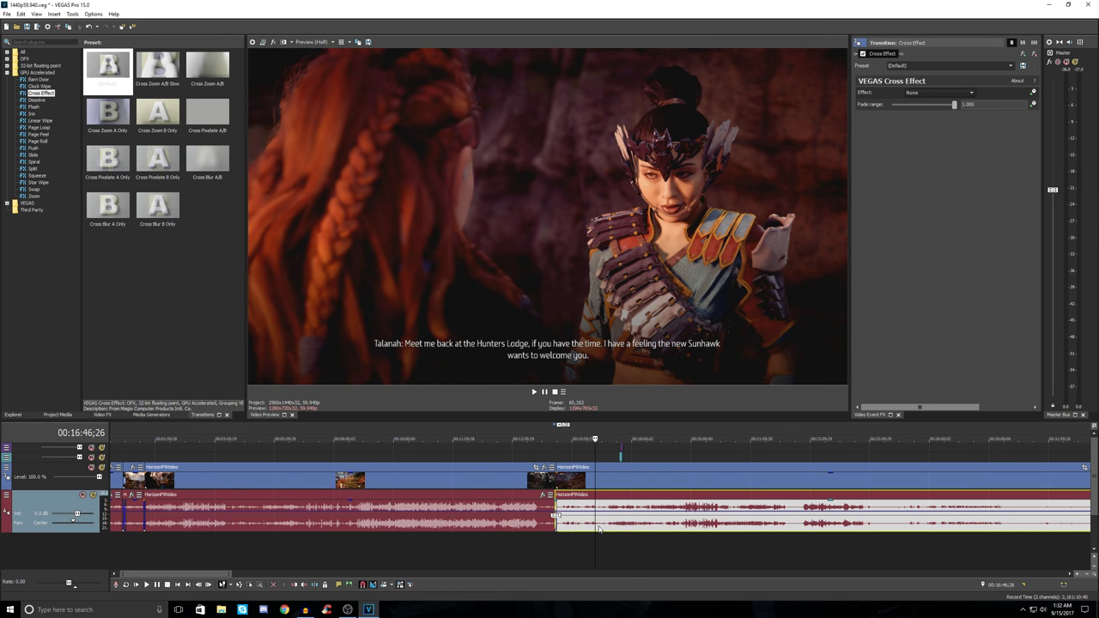
left_click(619, 527)
left_click(644, 526)
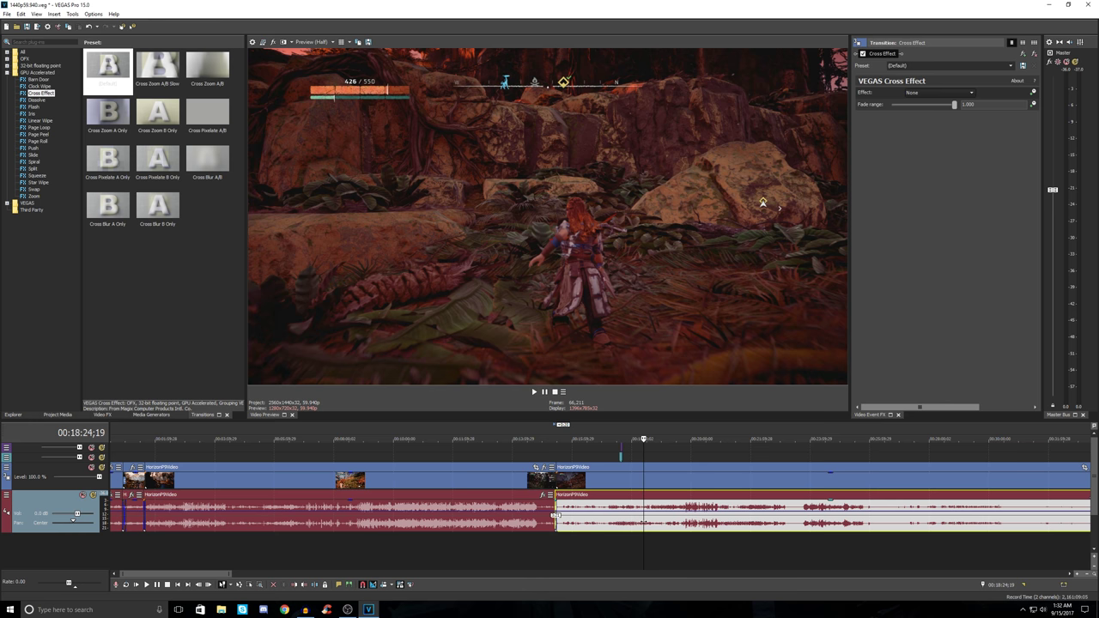
scroll(631, 525, "right", 3)
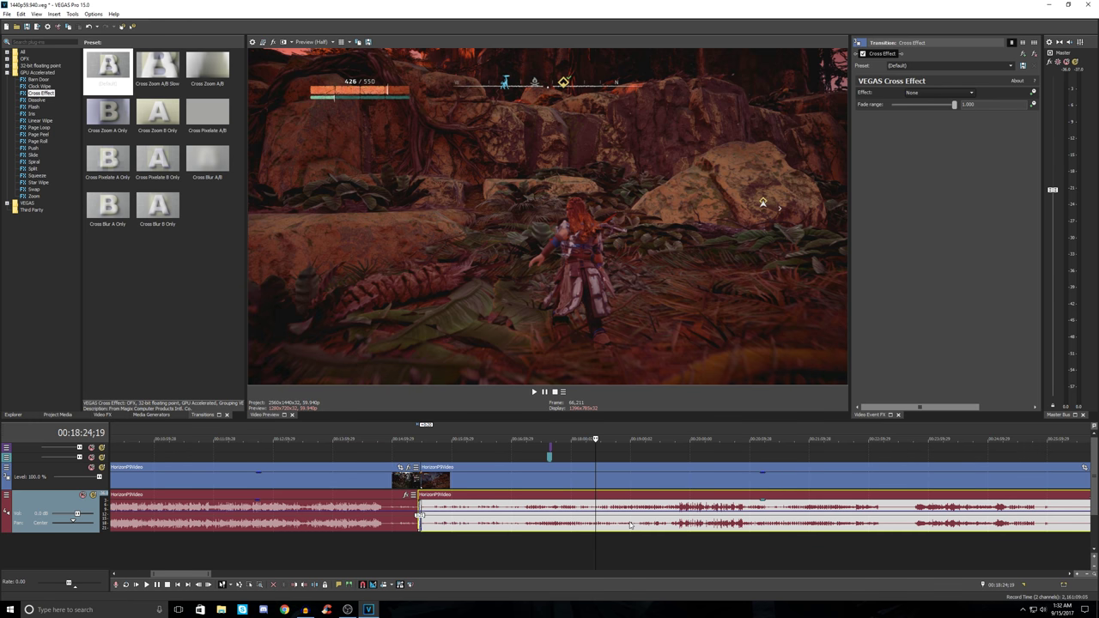
scroll(593, 525, "left", 2)
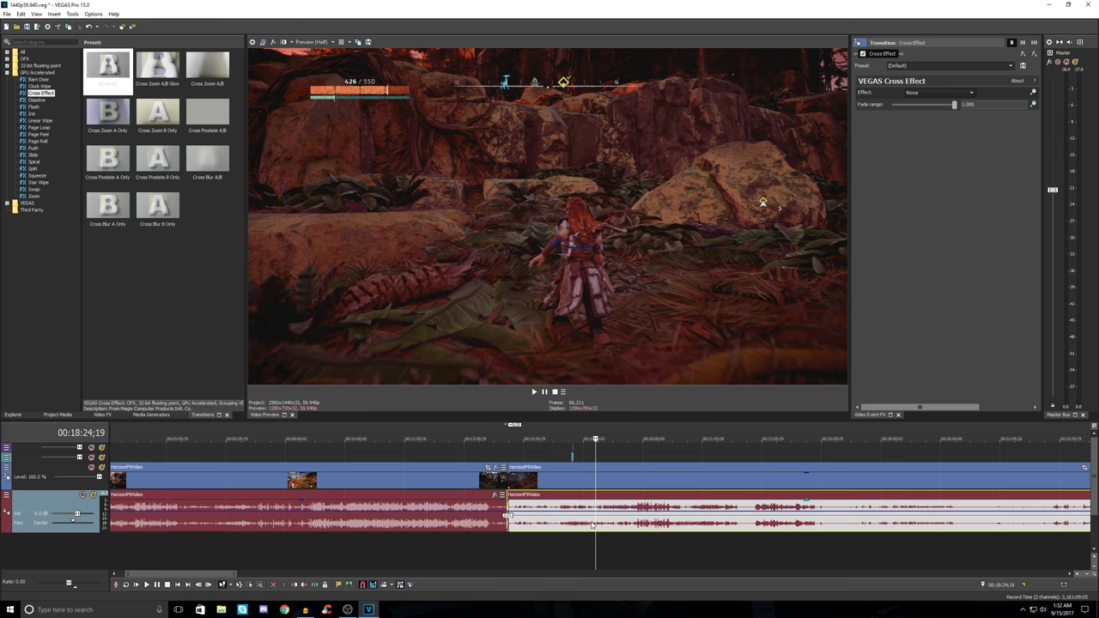
left_click(661, 529)
left_click(607, 527)
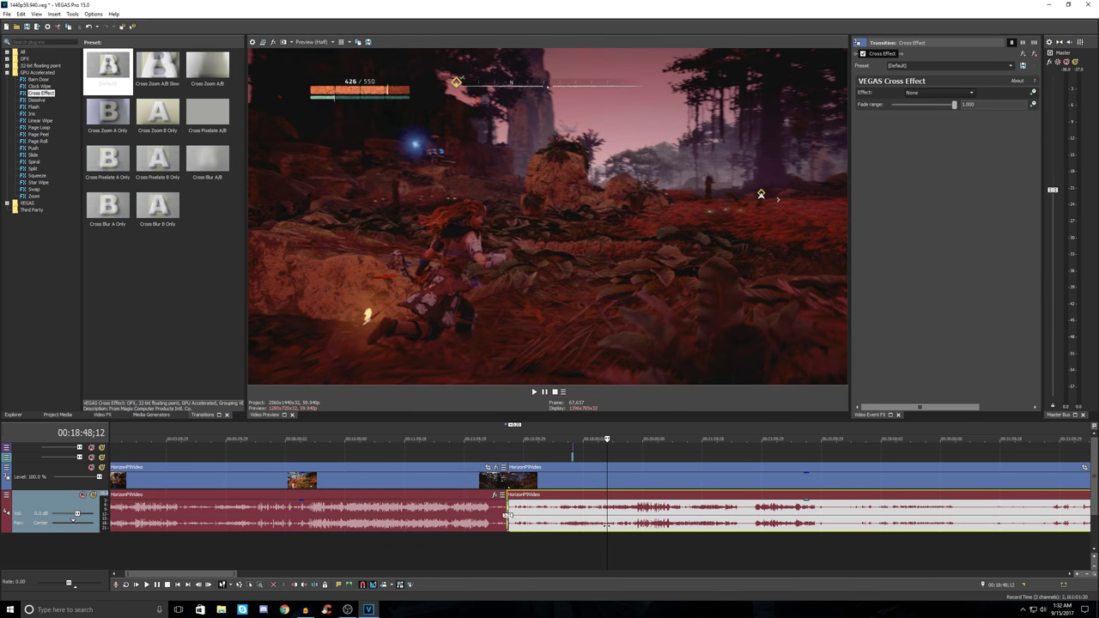
left_click(650, 527)
left_click(687, 528)
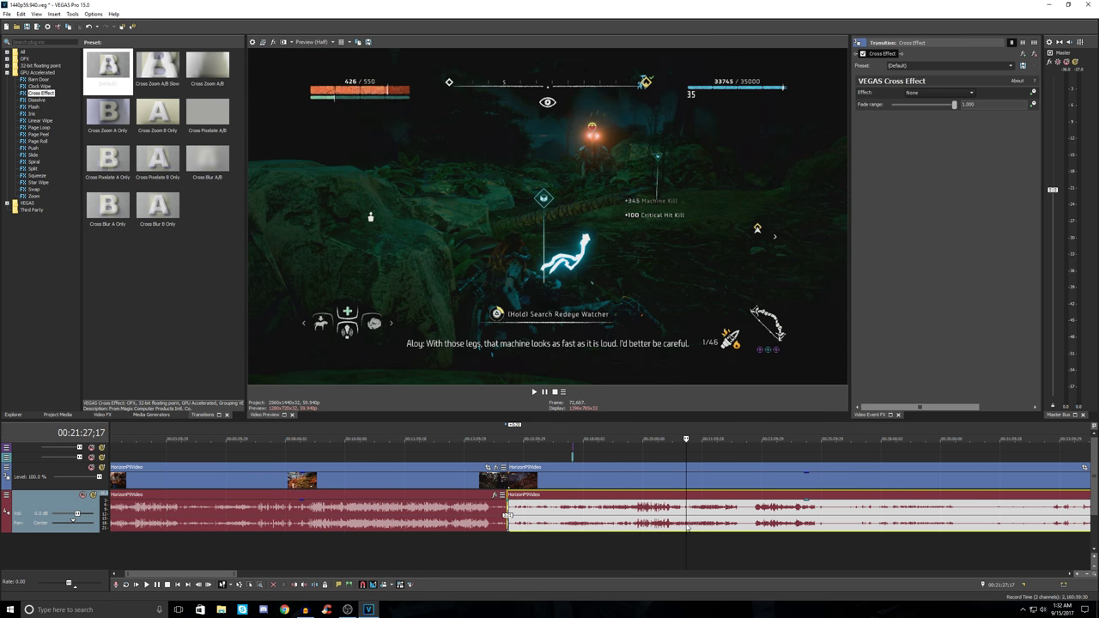
left_click(734, 524)
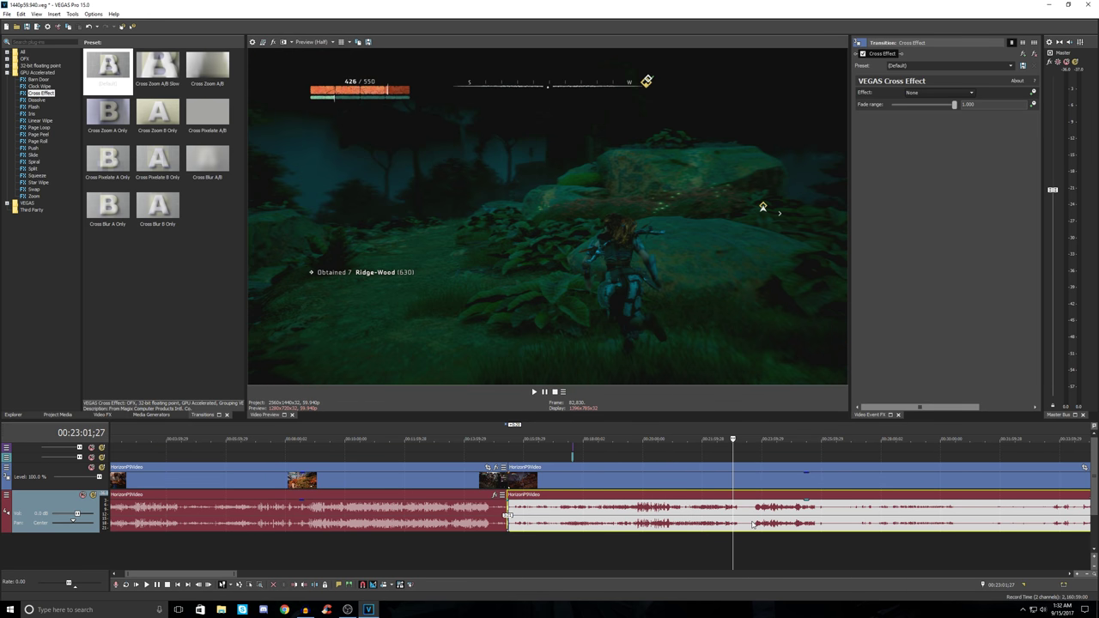
left_click(753, 525)
left_click(777, 528)
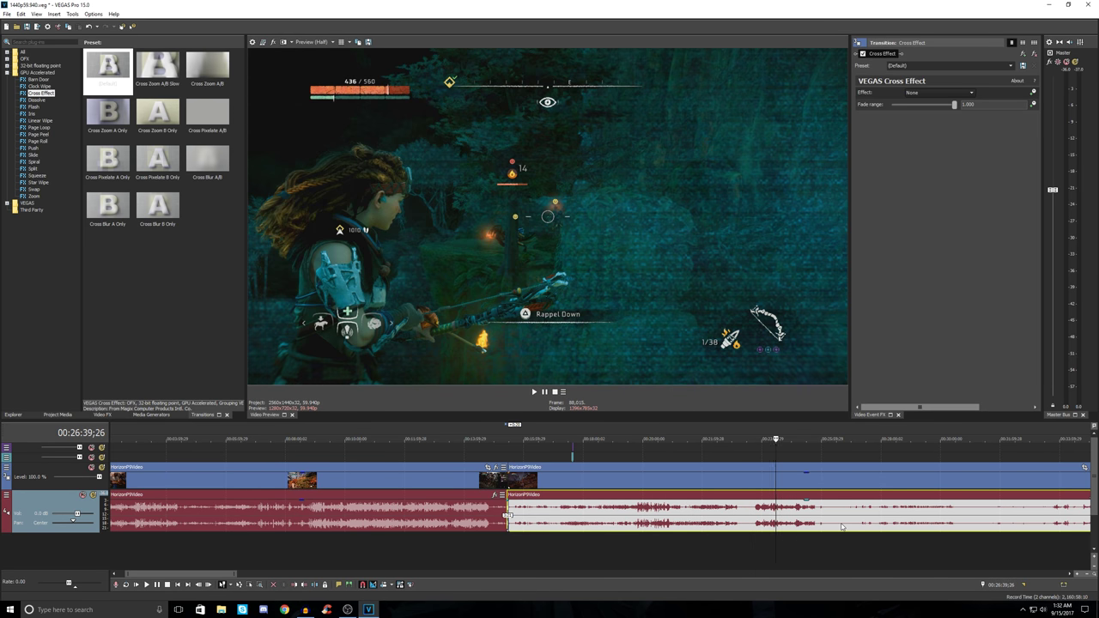
Step: Skim back through the last clip and place the playhead at the tall-grass scene at 00:19:08;11
left_click(841, 525)
left_click(737, 527)
left_click(695, 527)
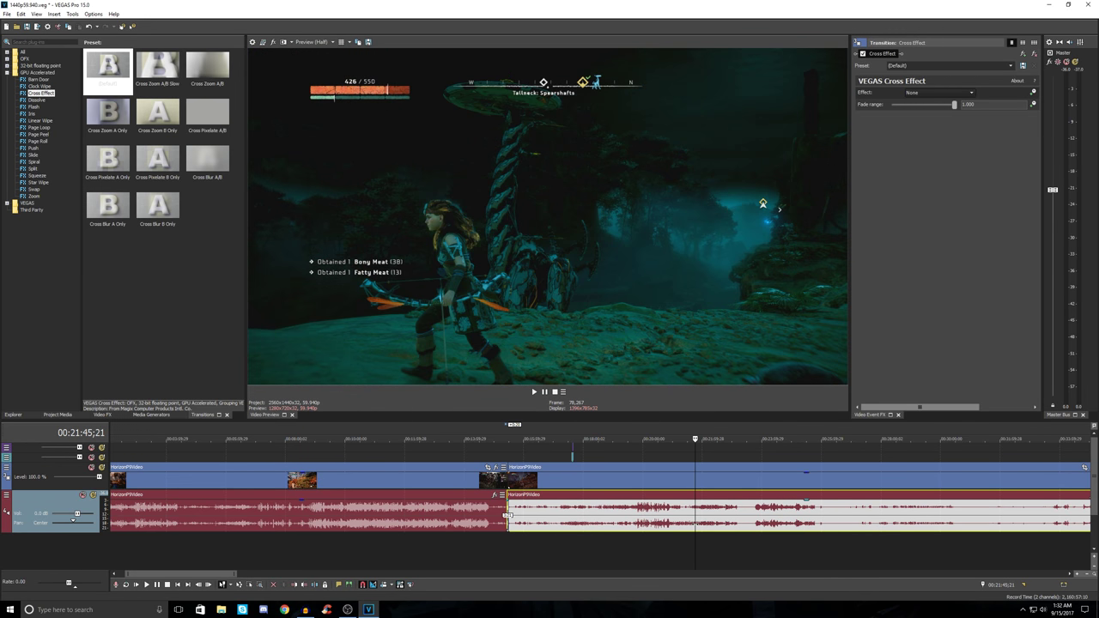
left_click(668, 526)
left_click(646, 530)
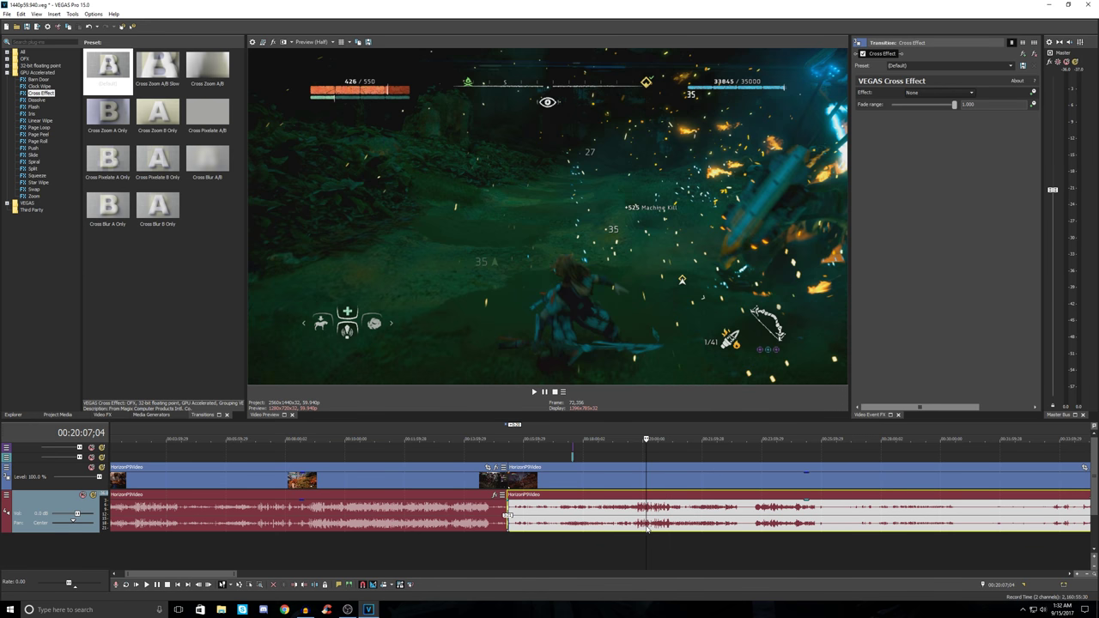
left_click(617, 529)
Step: Trim the end of the last clip's video and audio back to the playhead at 00:19:08;11
scroll(617, 529, "down", 2)
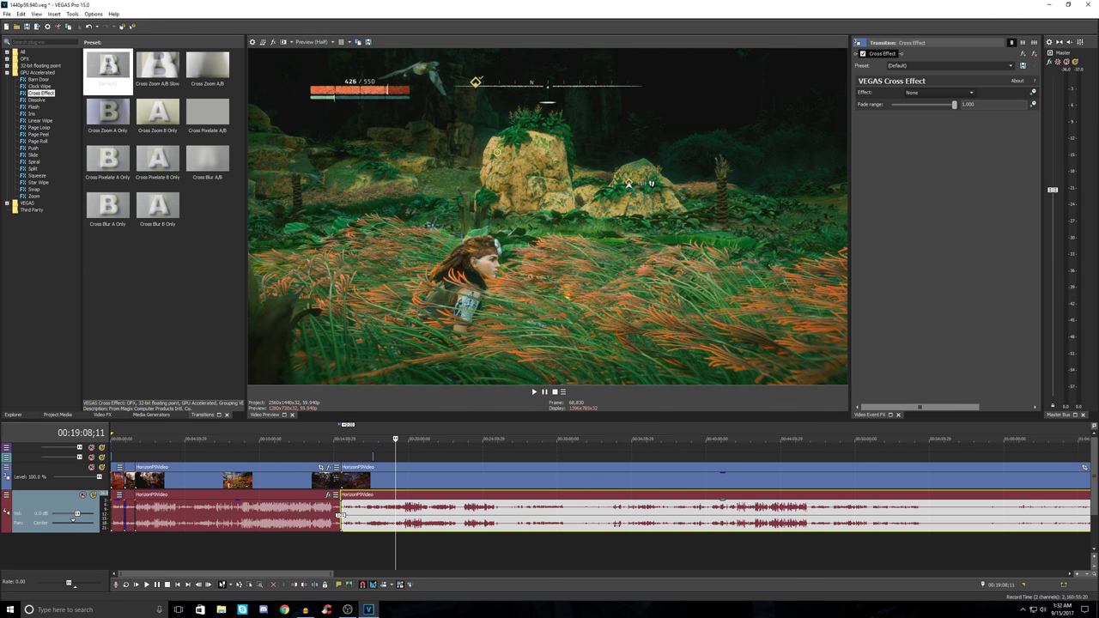
scroll(571, 526, "down", 2)
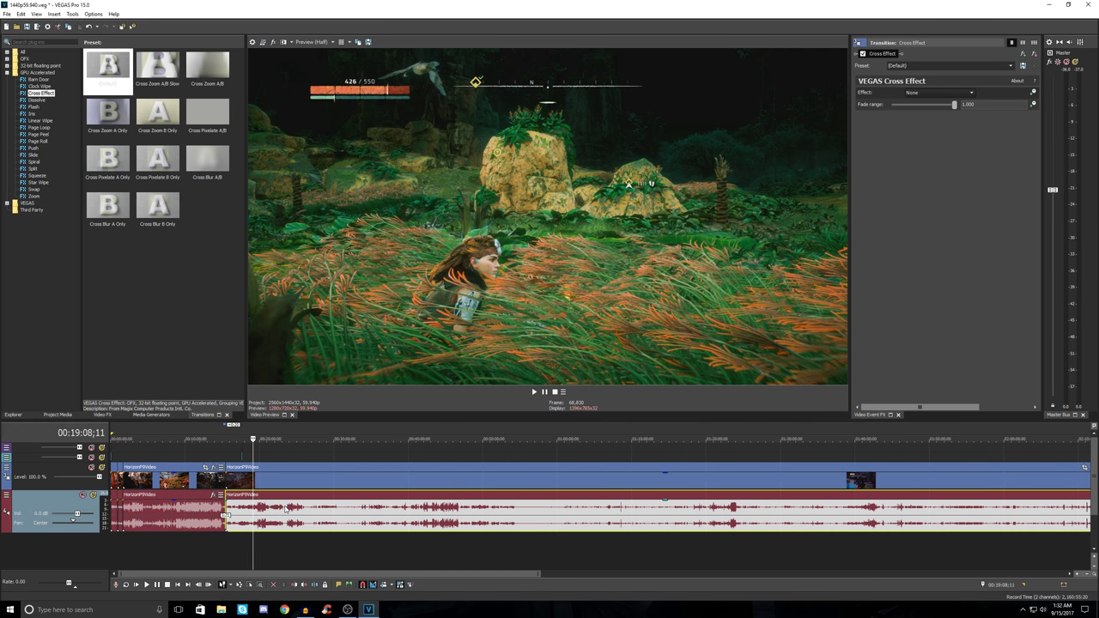
scroll(285, 508, "up", 3)
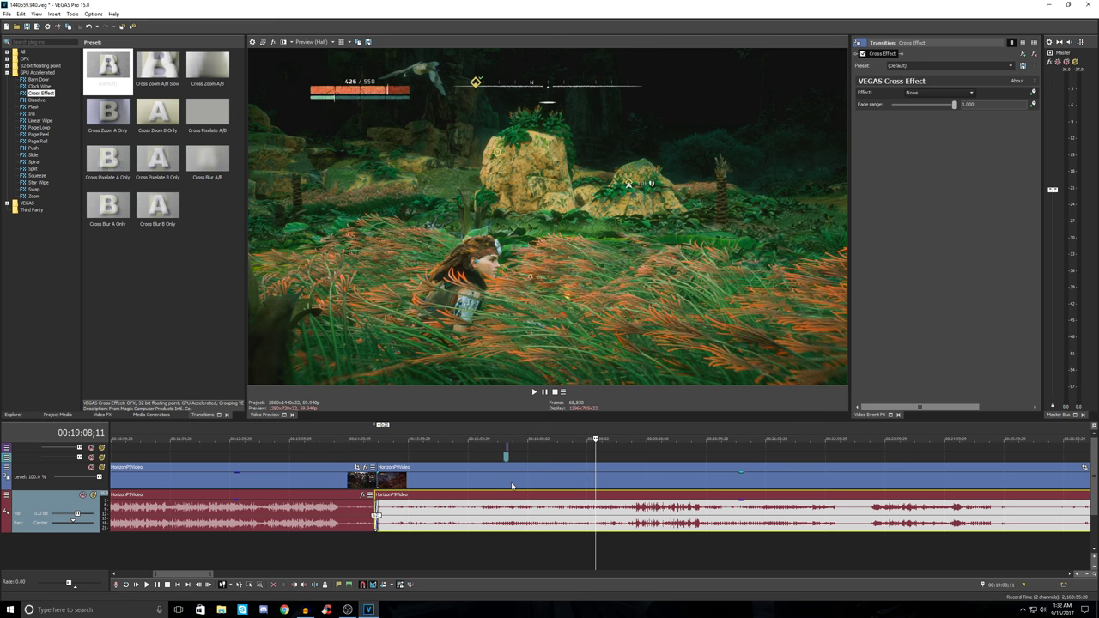
scroll(551, 488, "down", 5)
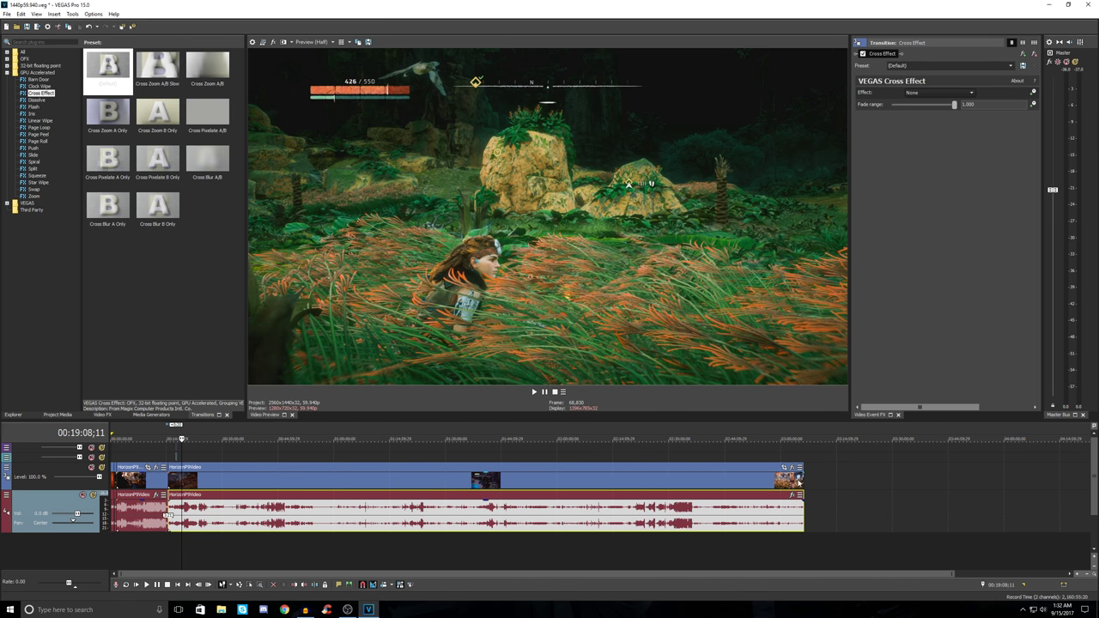
mouse_move(802, 482)
left_mouse_down()
mouse_move(378, 490)
mouse_move(805, 486)
left_mouse_up()
left_click(686, 496)
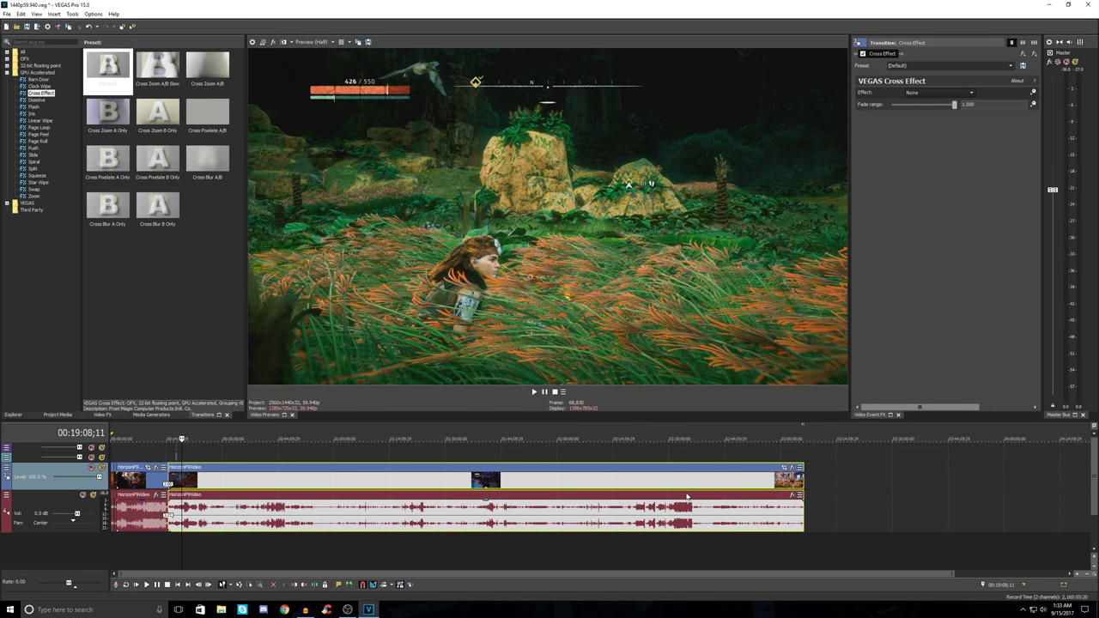
left_click_drag(803, 483, 182, 482)
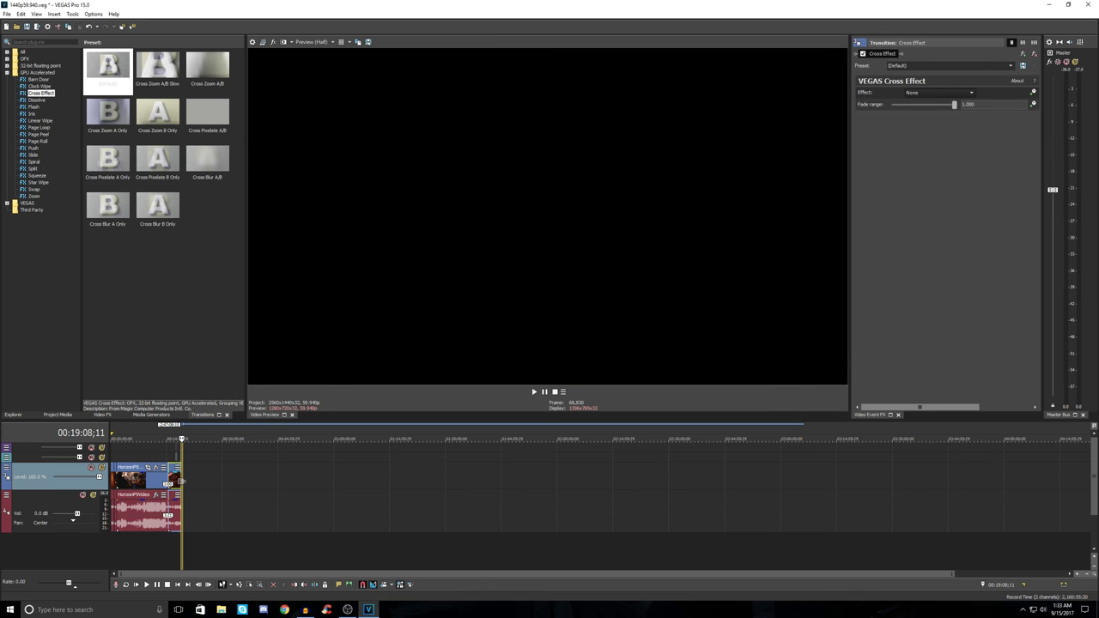
Step: Move the Strafe1 and Strafe2 title clips so they end together with the trimmed last clip
scroll(182, 482, "up", 5)
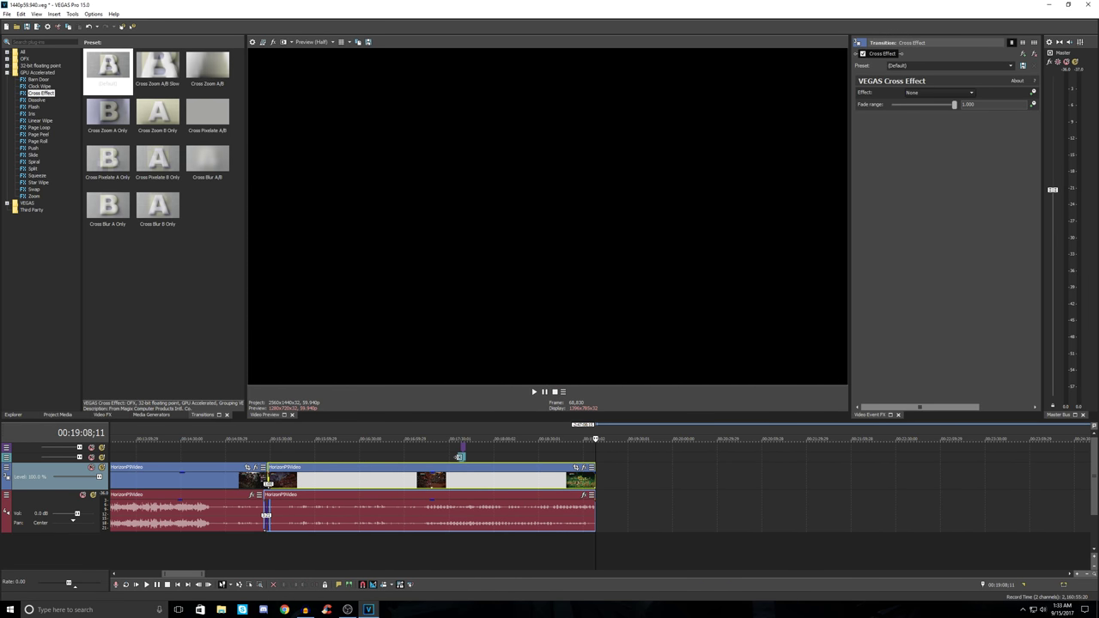
left_click_drag(458, 455, 595, 457)
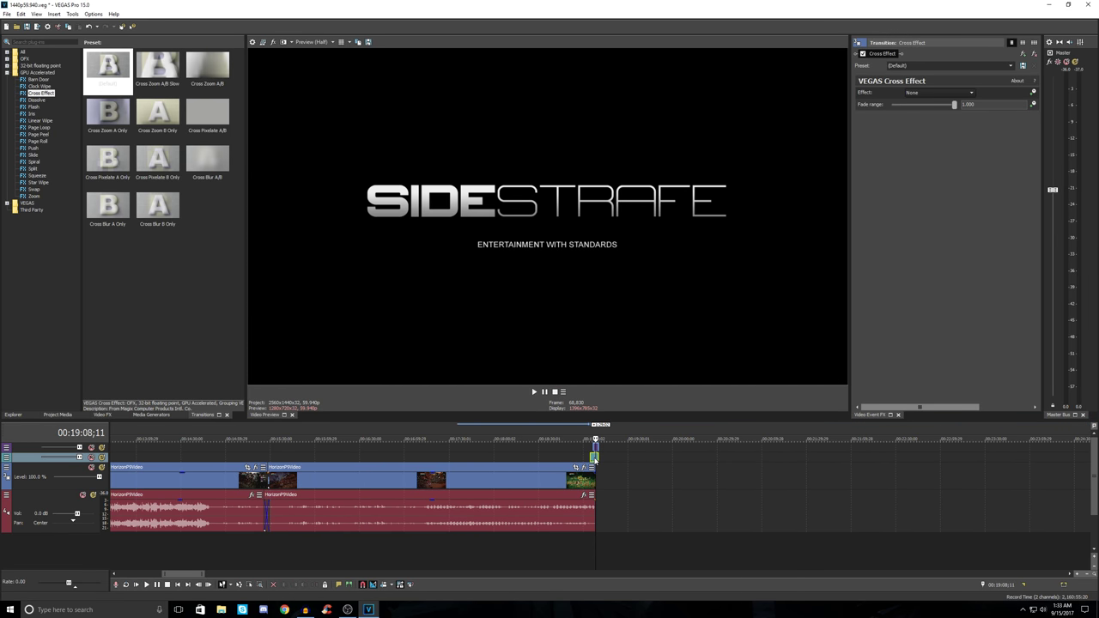
left_click(584, 455)
scroll(686, 468, "up", 4)
left_click_drag(650, 459, 631, 460)
scroll(695, 507, "up", 2)
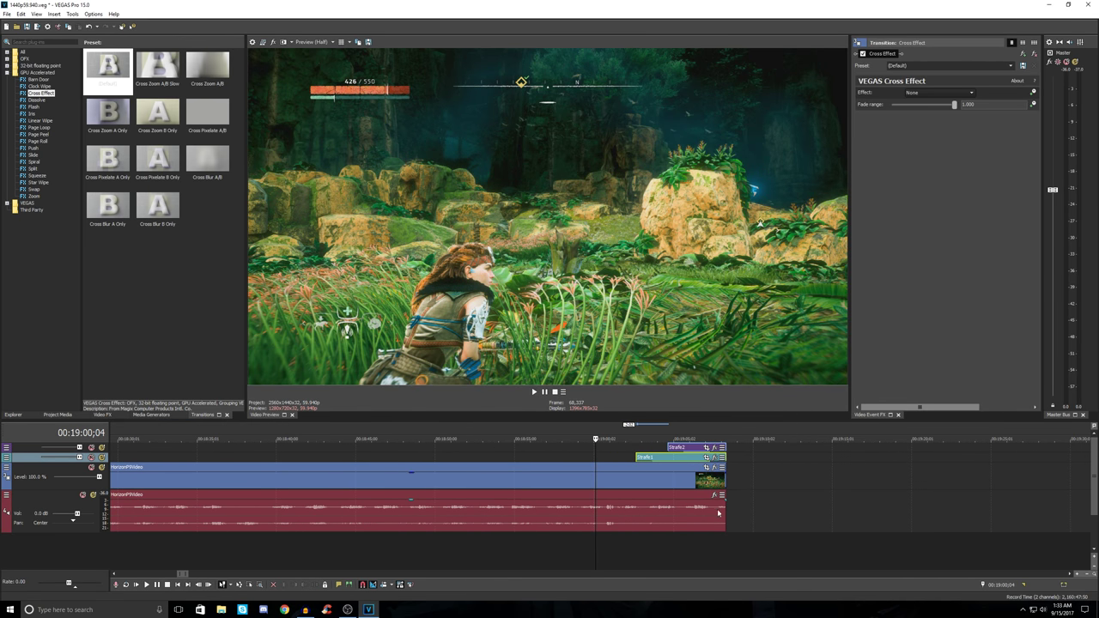
Step: Fade out the last clip's audio over about 12 seconds and apply the Cross Blur A/B transition to its video ending
left_click_drag(724, 496, 531, 500)
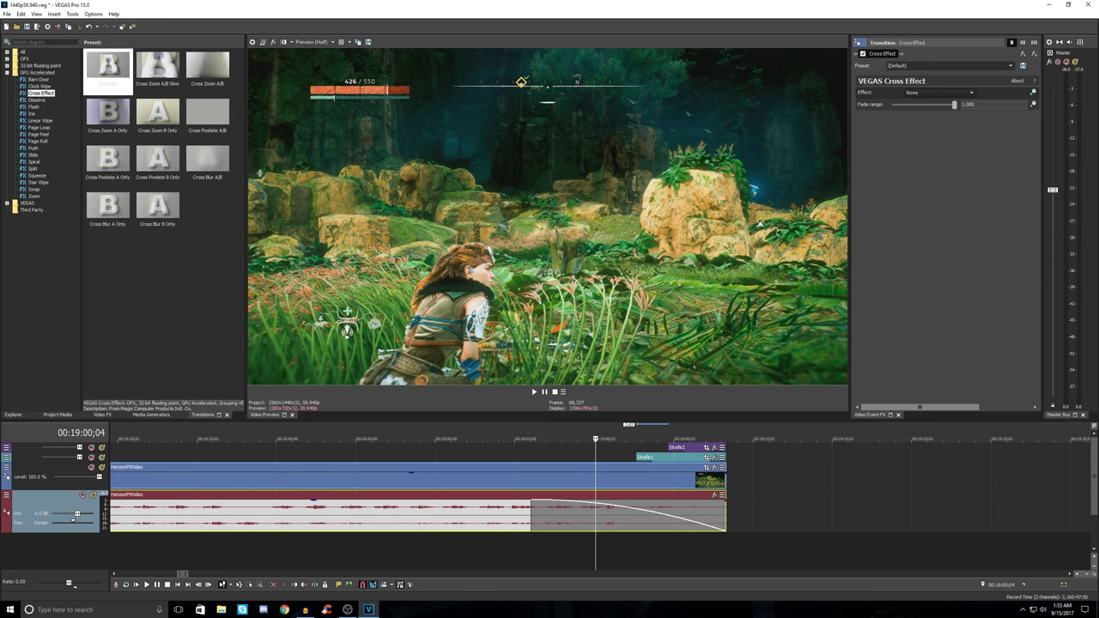
left_click_drag(207, 160, 636, 481)
scroll(632, 480, "up", 2)
scroll(632, 480, "up", 2)
left_click_drag(764, 477, 770, 479)
scroll(738, 479, "down", 2)
Step: Play the blurred ending with the title from 00:19:02;14
left_click(675, 457)
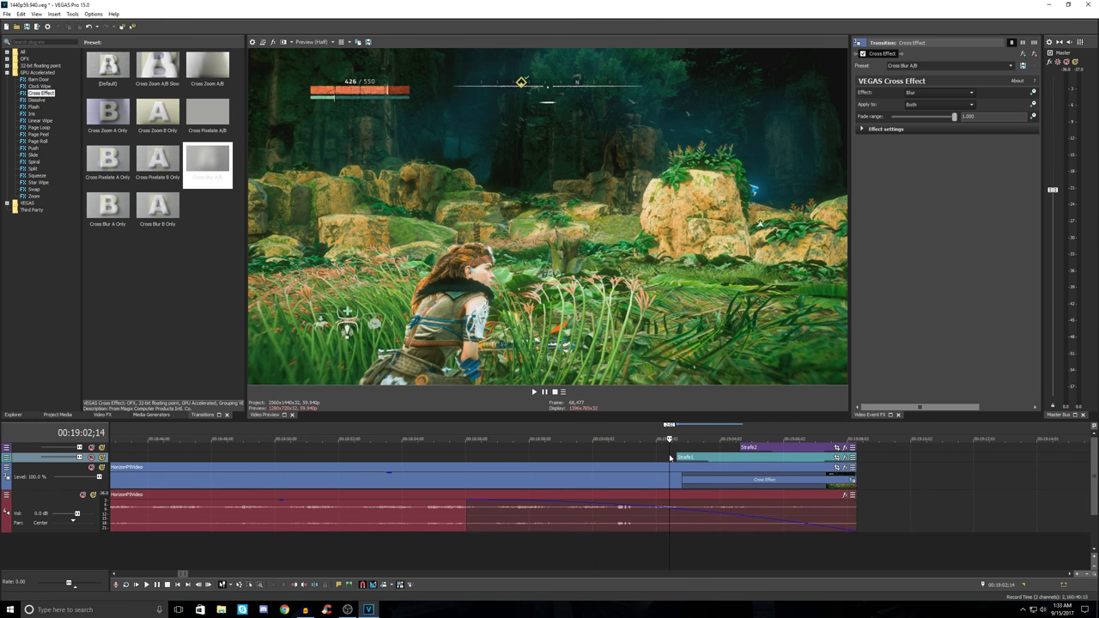
key("space")
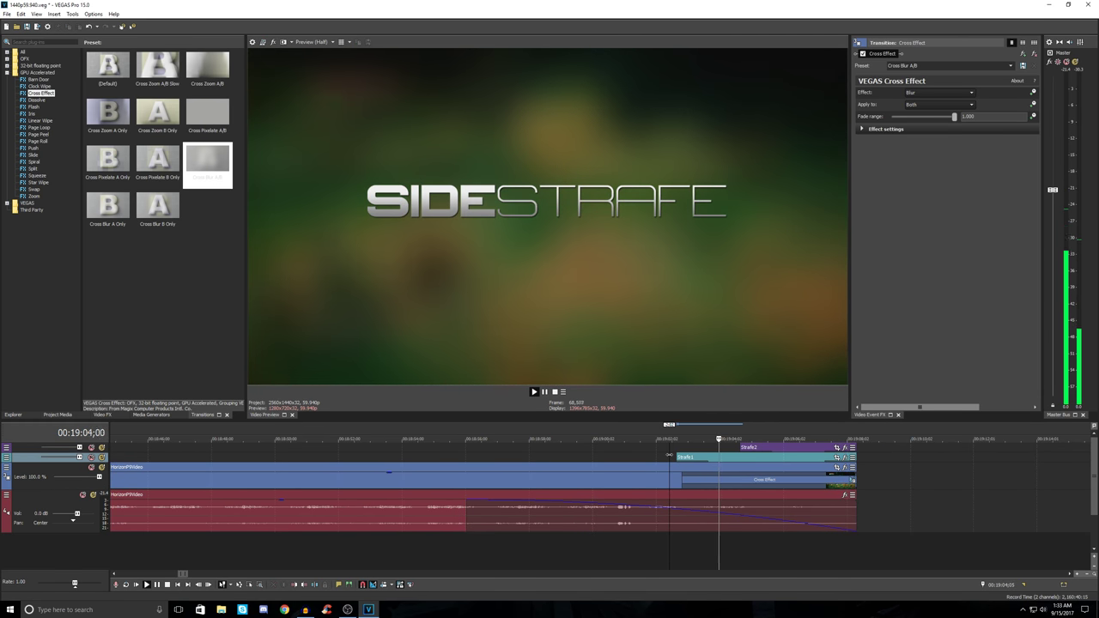
key("space")
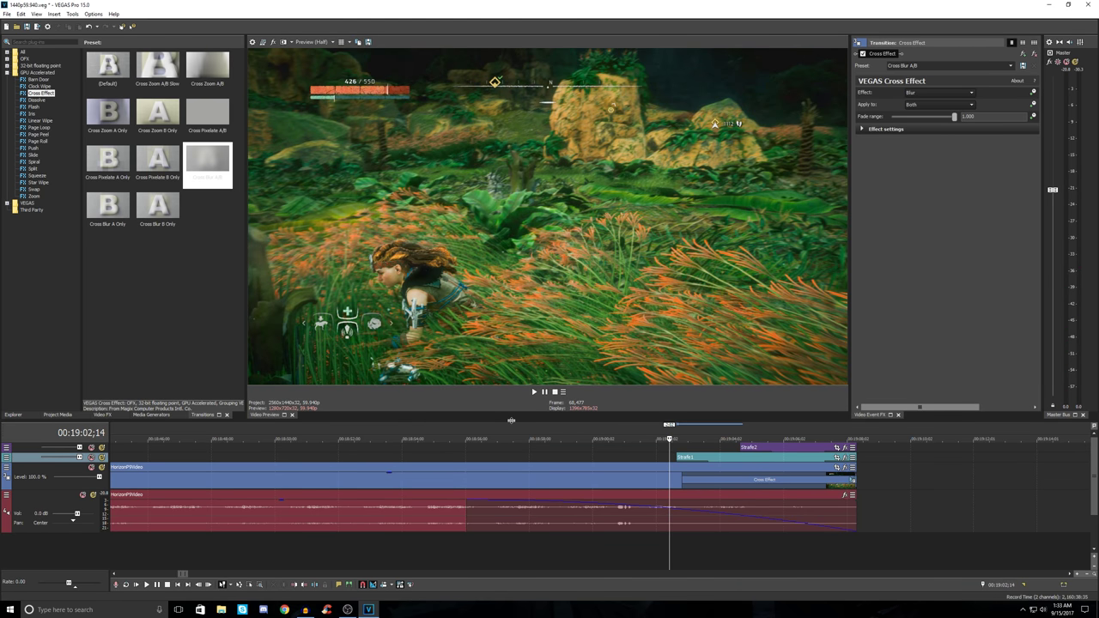
Step: Create a loop region over the edited timeline and extend its start to 00:00:00;00
left_click_drag(515, 419, 515, 413)
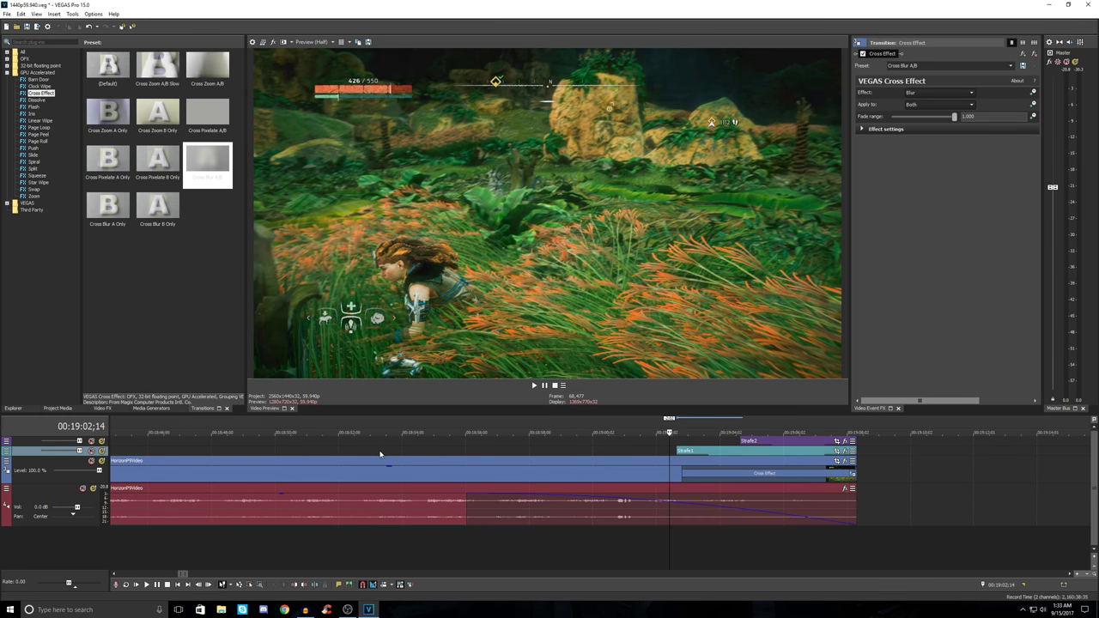
scroll(380, 453, "down", 6)
scroll(379, 450, "up", 3)
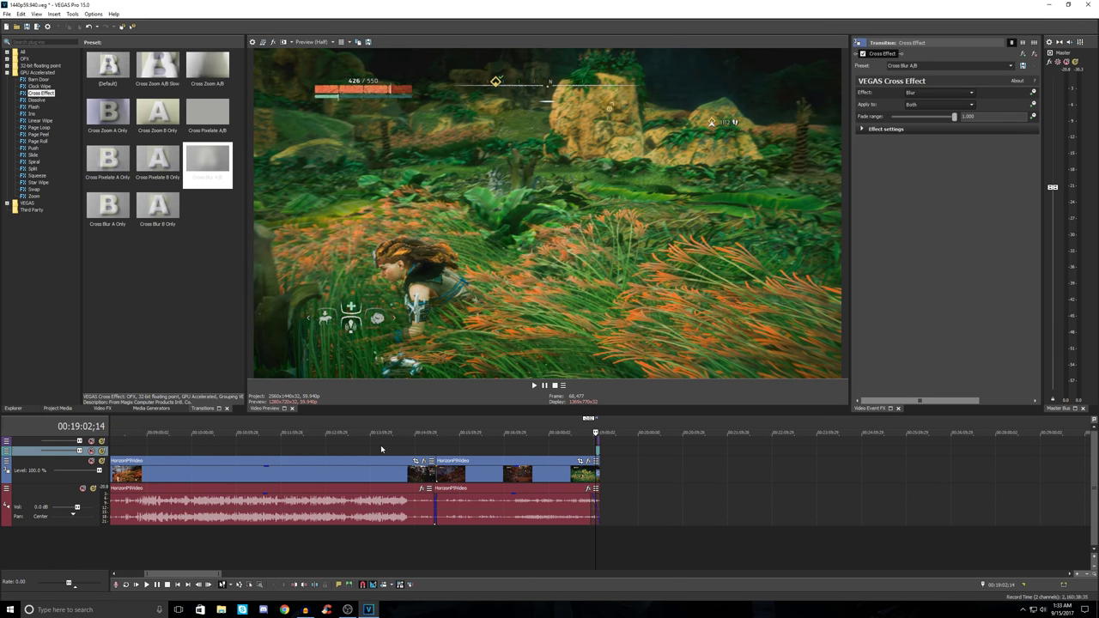
double_click(382, 449)
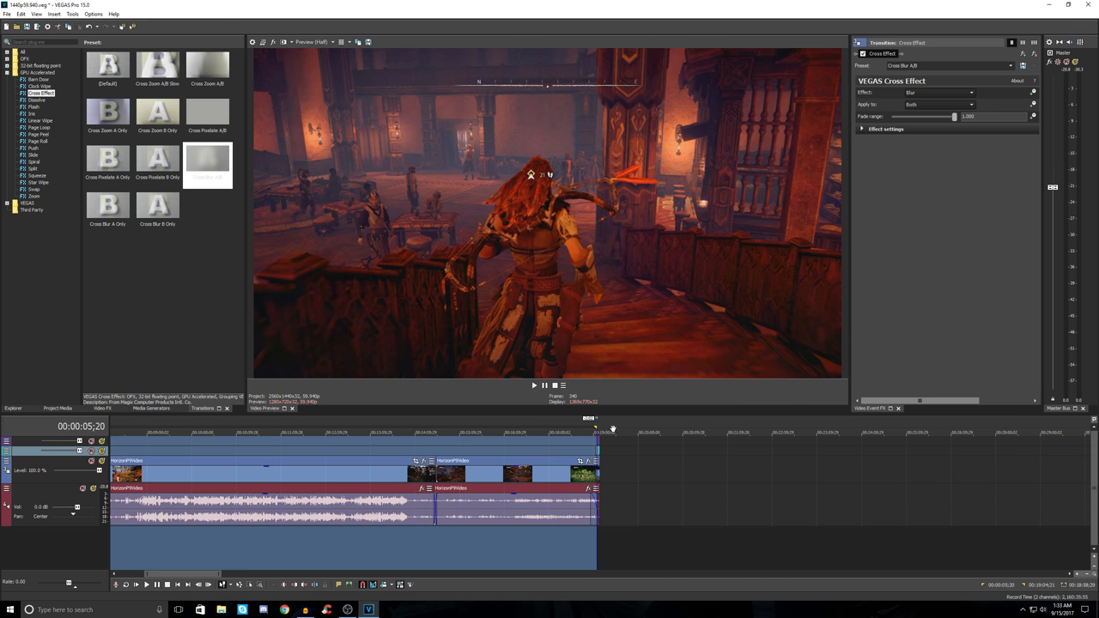
scroll(506, 432, "down", 2)
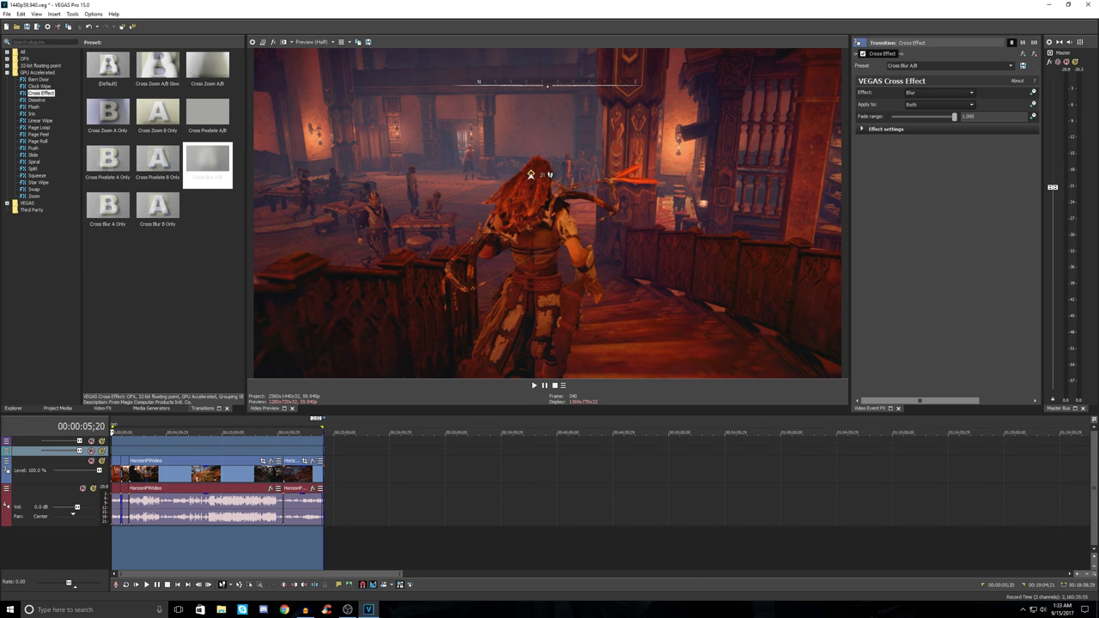
scroll(116, 434, "up", 4)
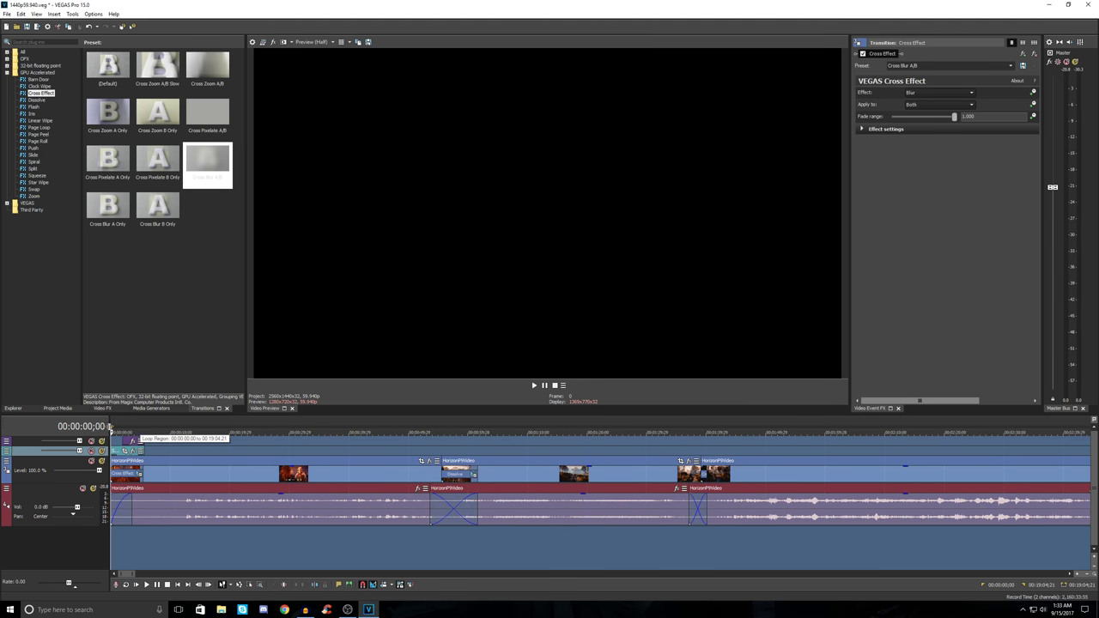
scroll(652, 441, "down", 3)
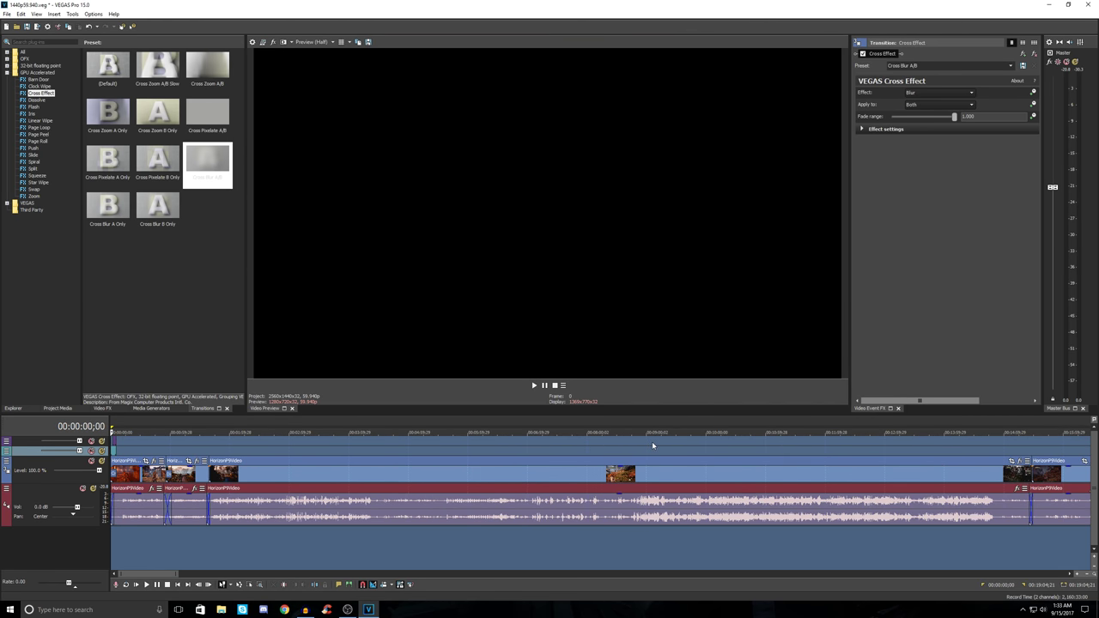
Step: Extend the loop region's end to just past the end of the last clip
left_click(389, 441)
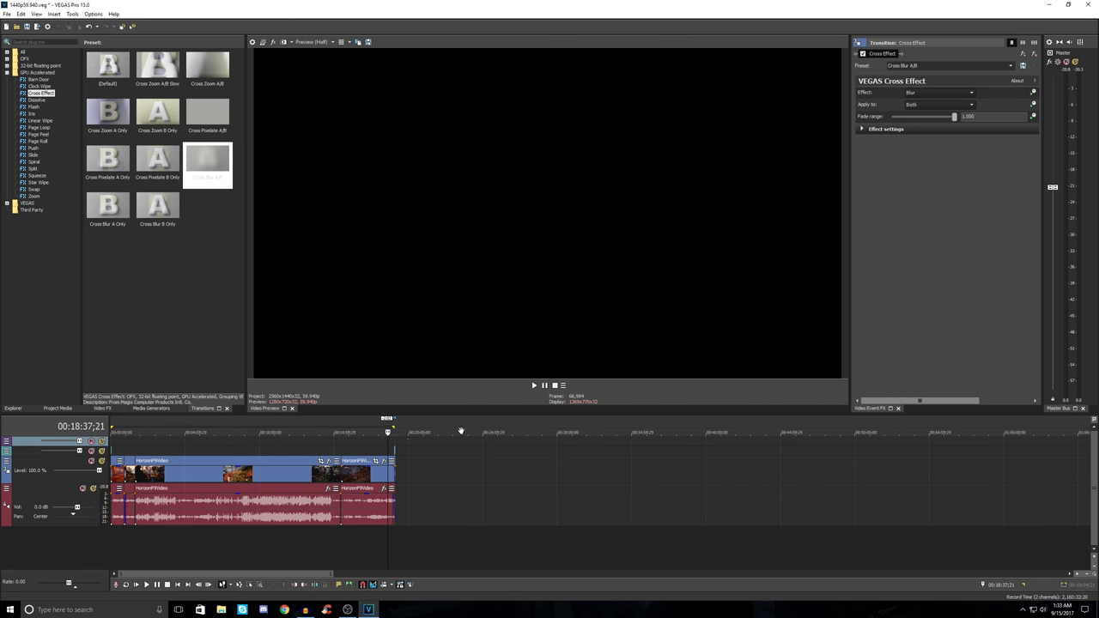
scroll(721, 427, "up", 5)
left_click(732, 441)
scroll(733, 441, "up", 3)
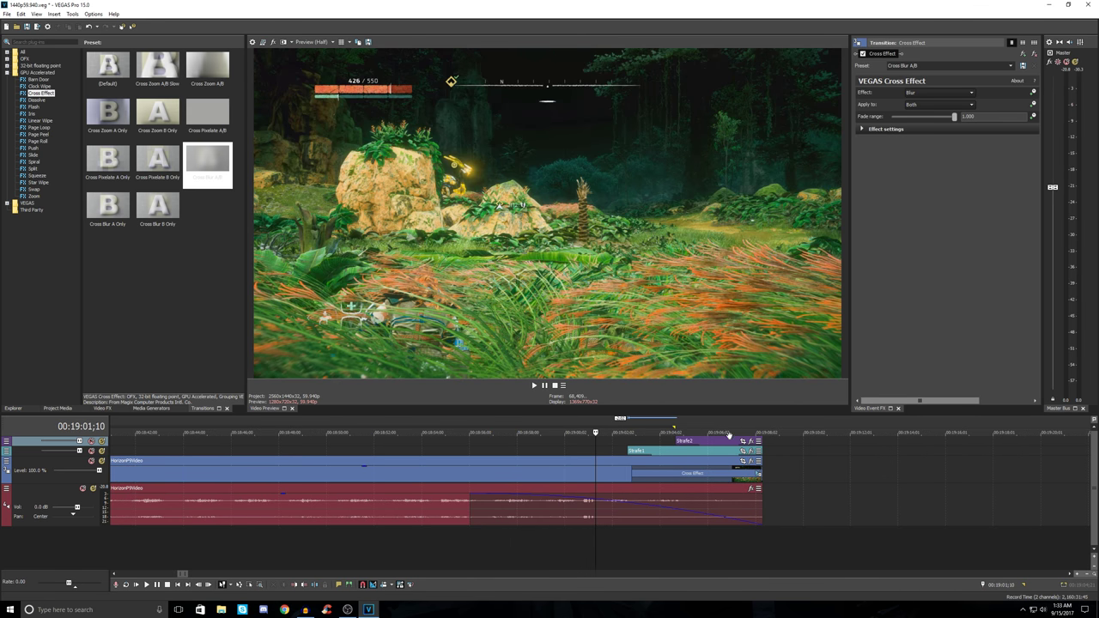
scroll(736, 428, "left", 1)
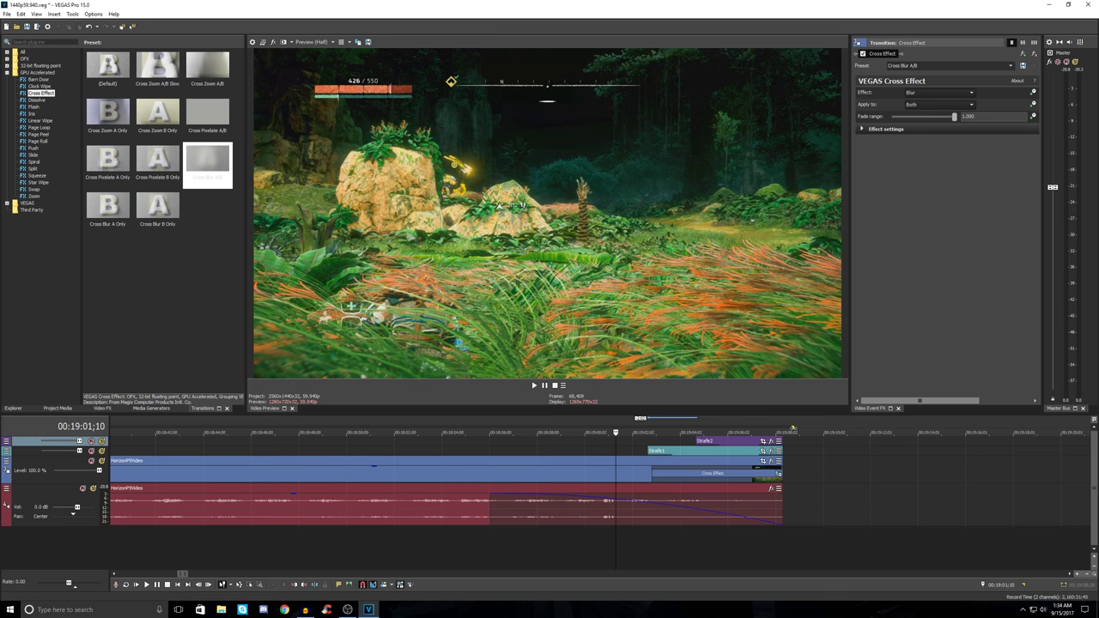
Step: Play the final fade-out from 00:19:06;27, and bring the whole edited timeline into view
left_click(748, 432)
key("space")
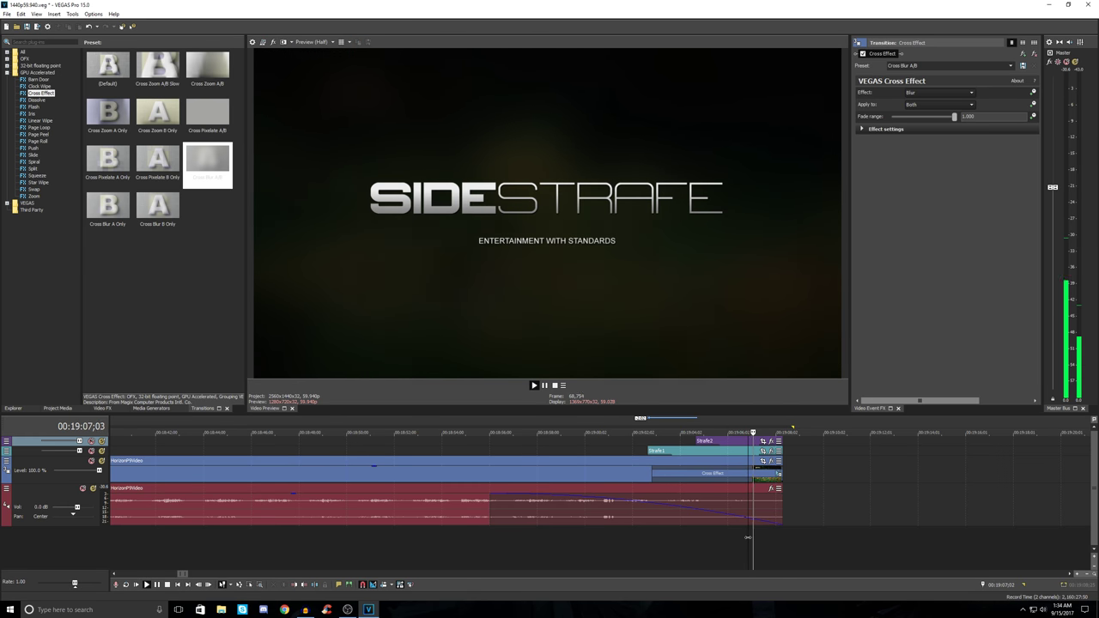
key("space")
scroll(405, 453, "down", 10)
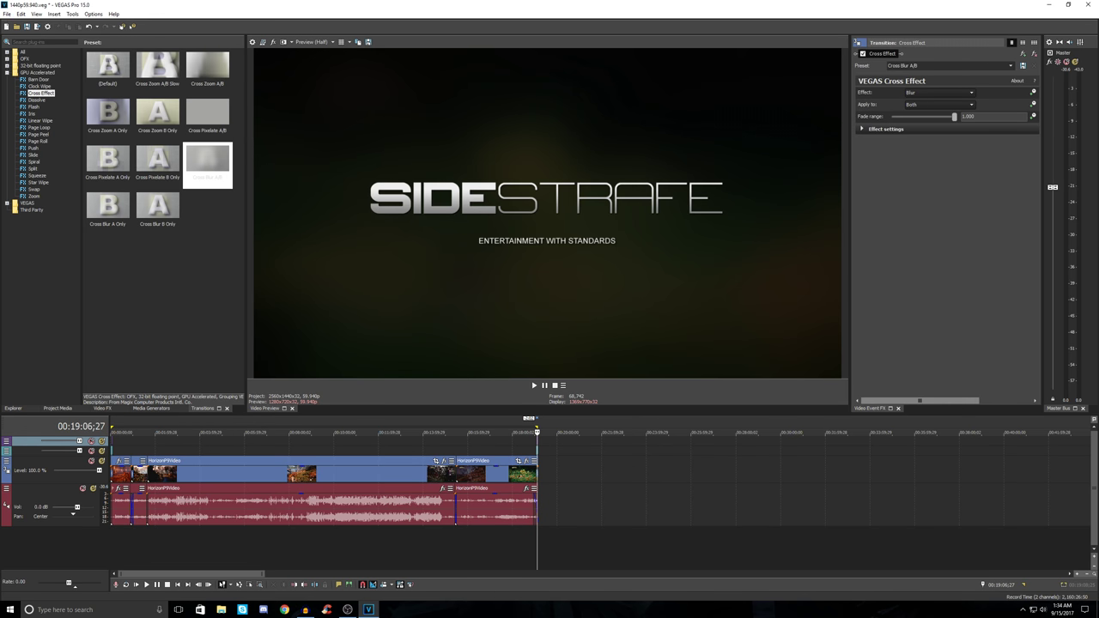
Step: Open the Render As settings, turn off the favorites-only filter, and list the MAGIX AVC/AAC MP4 templates
left_click(7, 14)
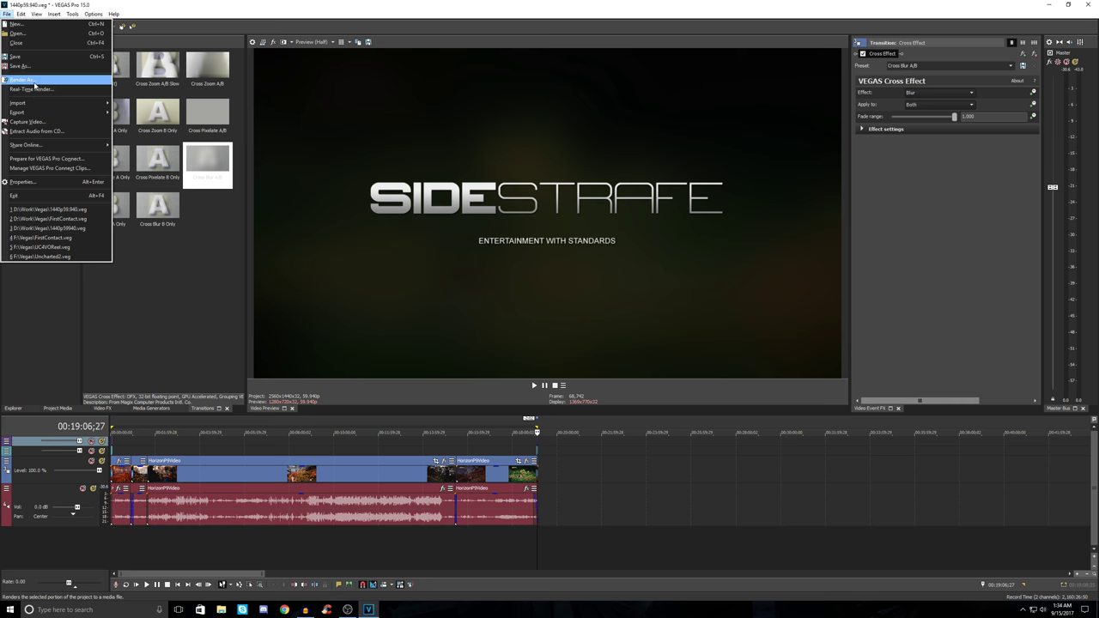
left_click(110, 108)
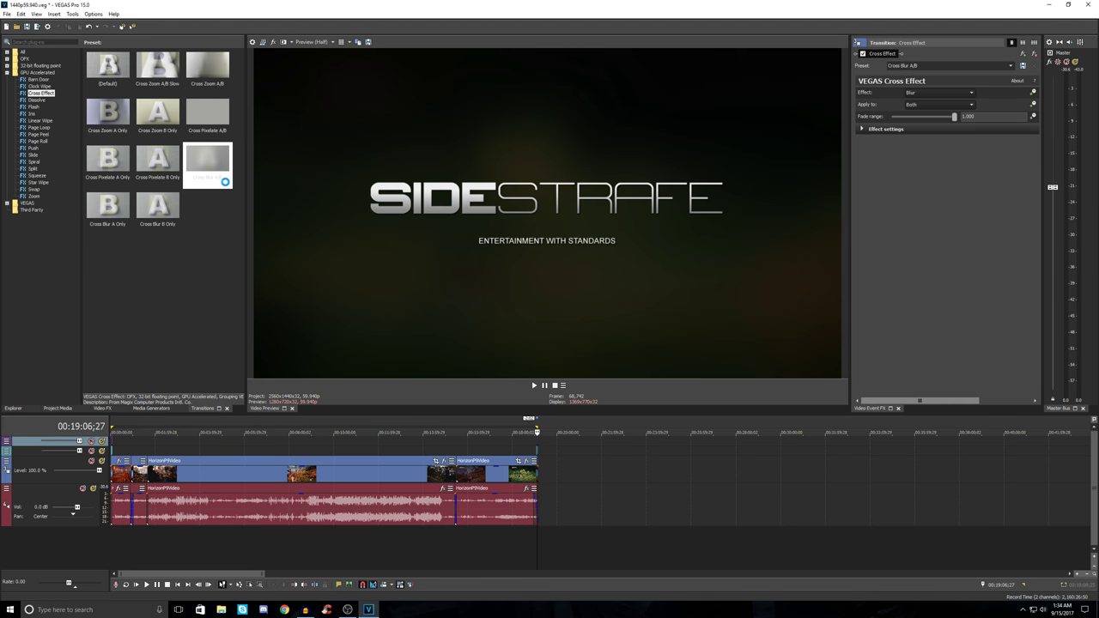
left_click(438, 140)
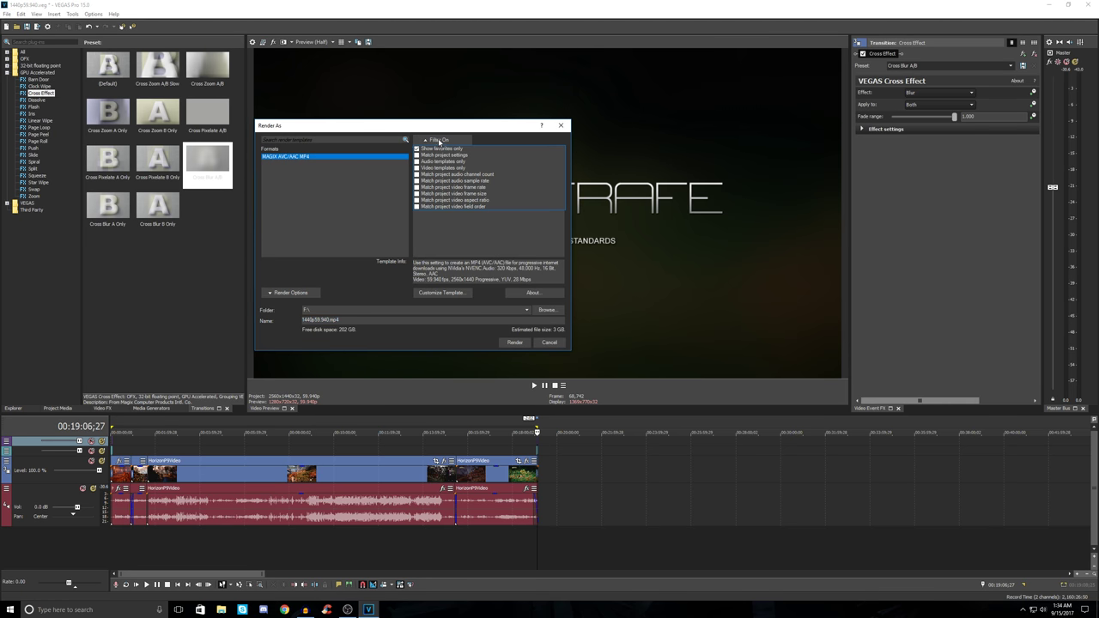
left_click(436, 149)
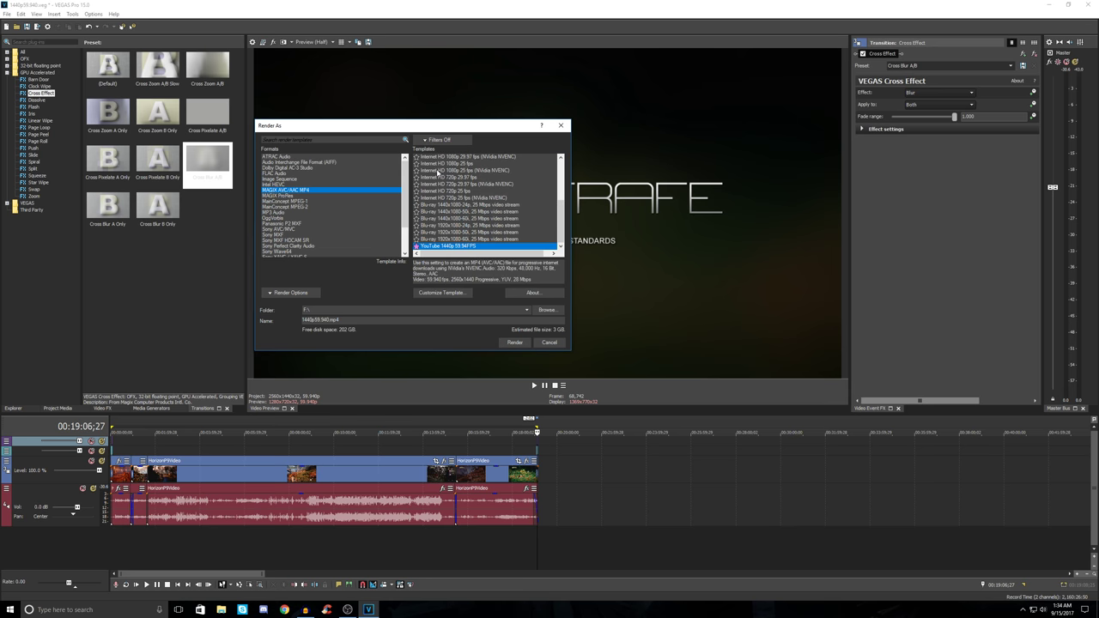
left_click(283, 190)
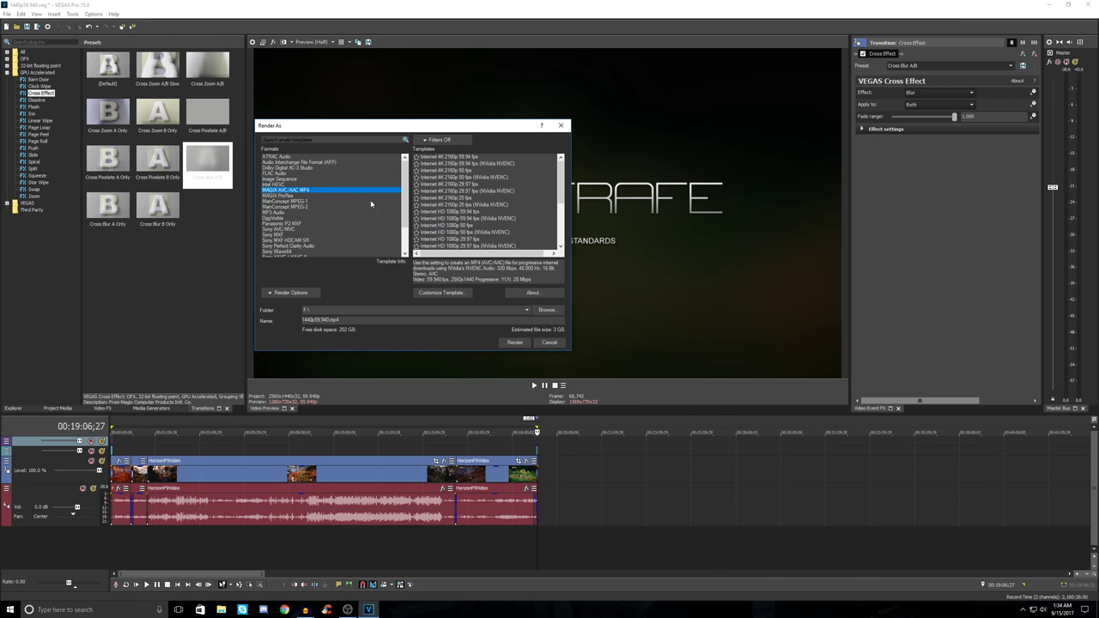
scroll(407, 202, "down", 2)
scroll(407, 202, "up", 2)
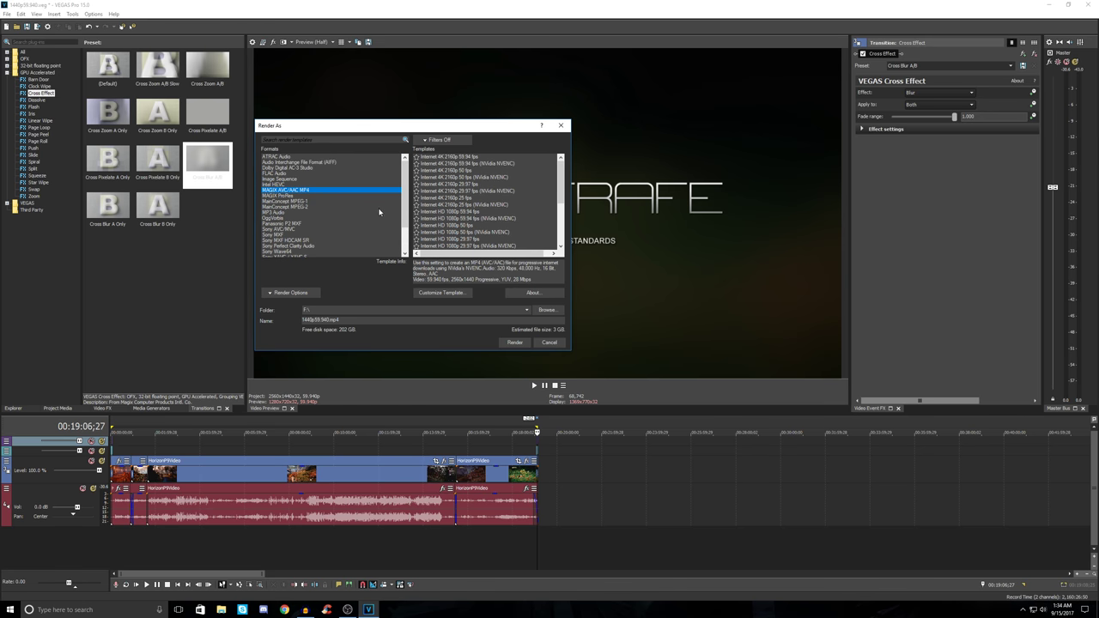